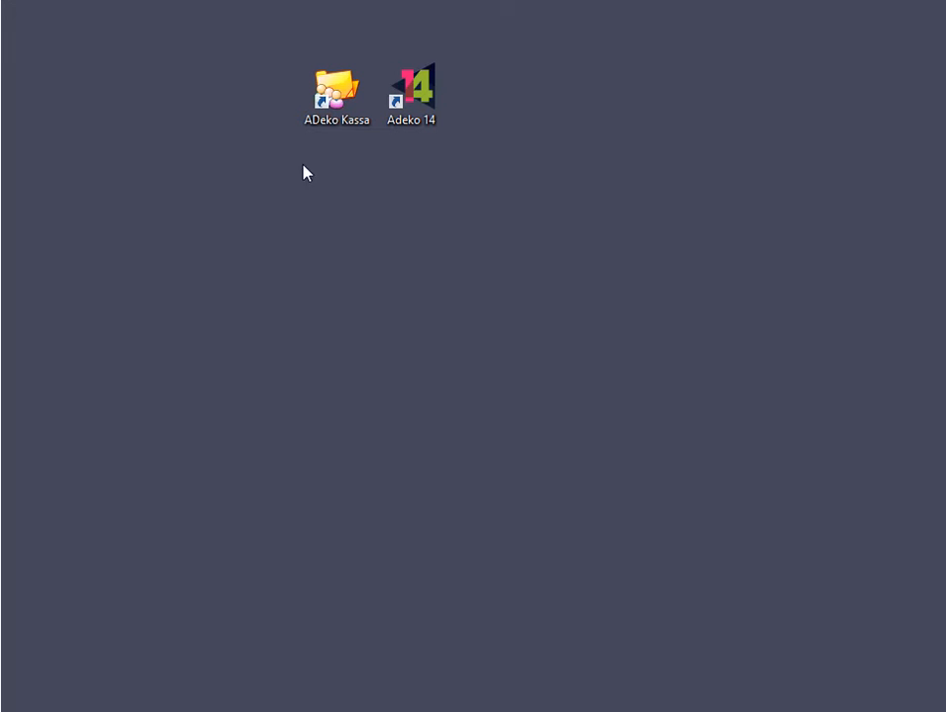
Open ADeko Kassa, create a new client record, enter the client's full name as the commercial name, and save it
{"action": "left_click", "coordinate": [320, 127]}
{"action": "double_click", "coordinate": [319, 127]}
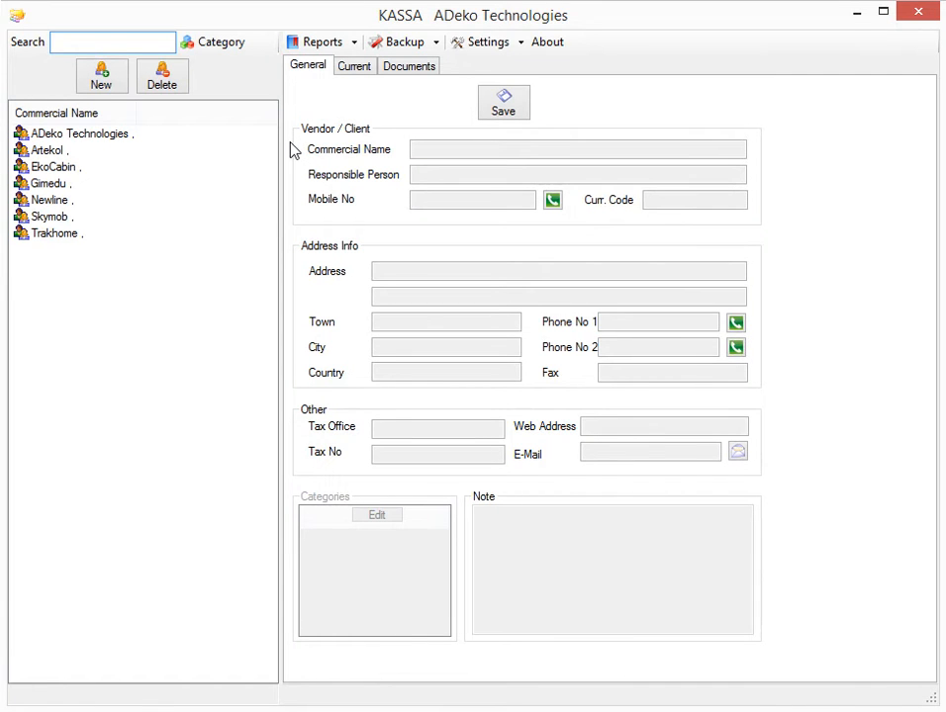
{"action": "left_click", "coordinate": [92, 76]}
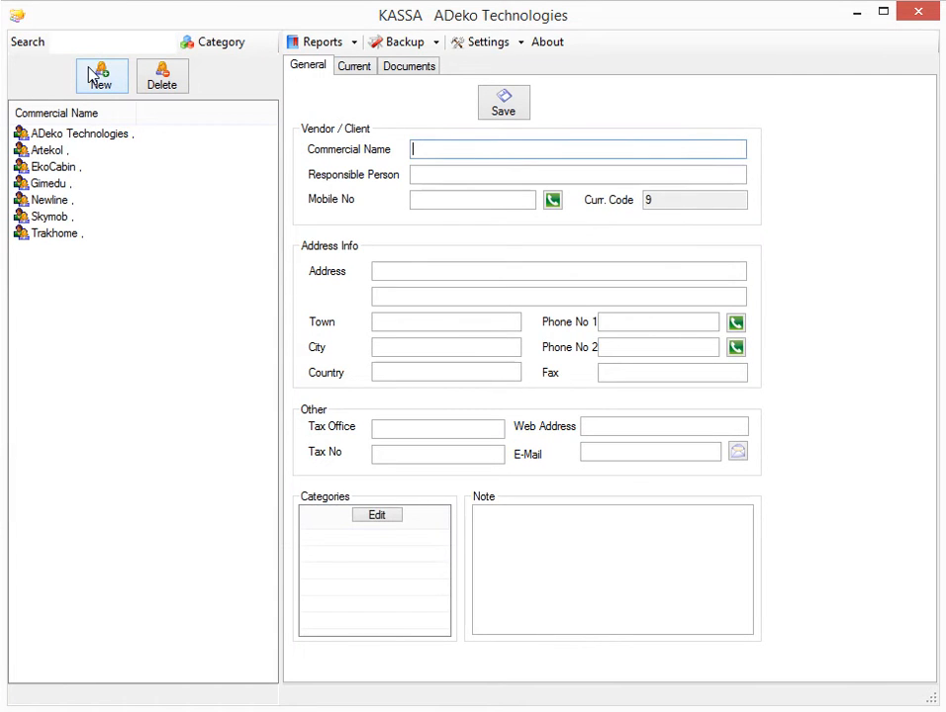
{"action": "type", "text": "John Doe"}
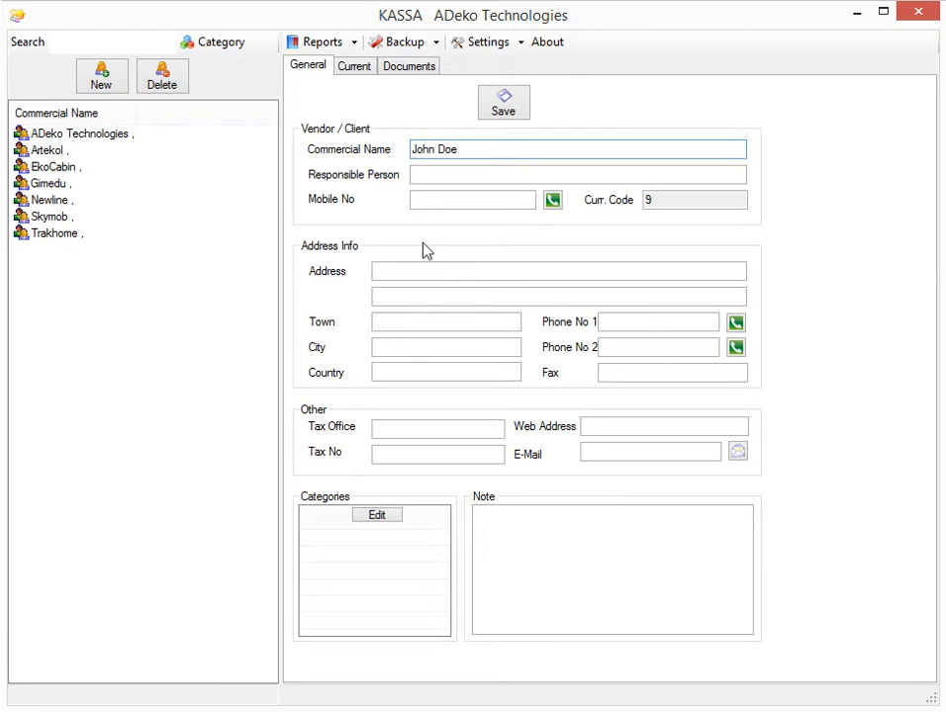
{"action": "left_click", "coordinate": [513, 103]}
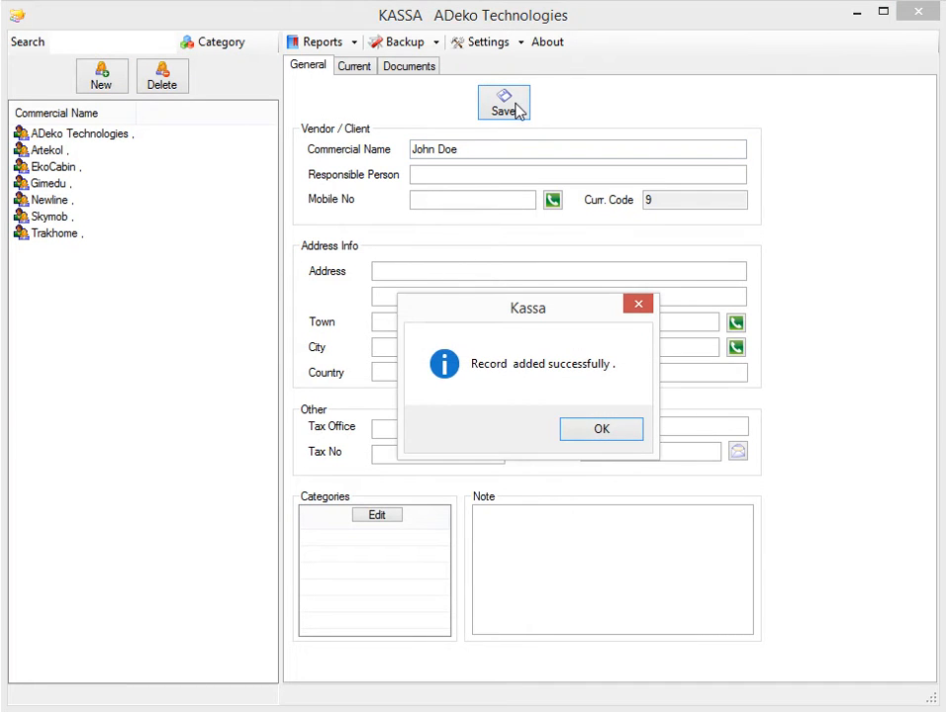
{"action": "left_click", "coordinate": [583, 430]}
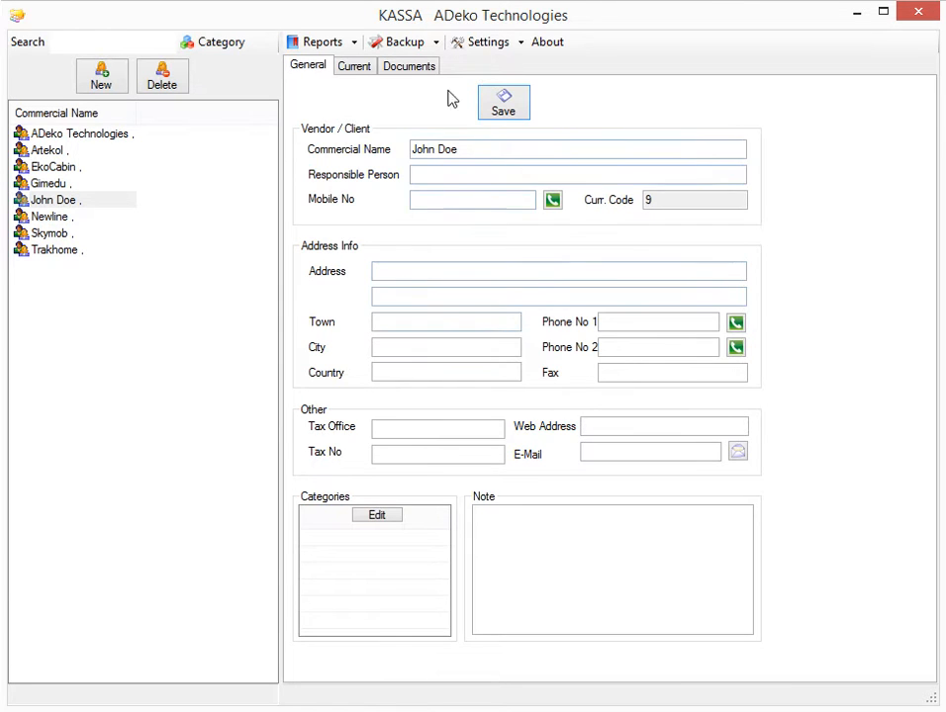
Look through the stored project documents of existing clients, including ADeko Technologies
{"action": "left_click", "coordinate": [406, 67]}
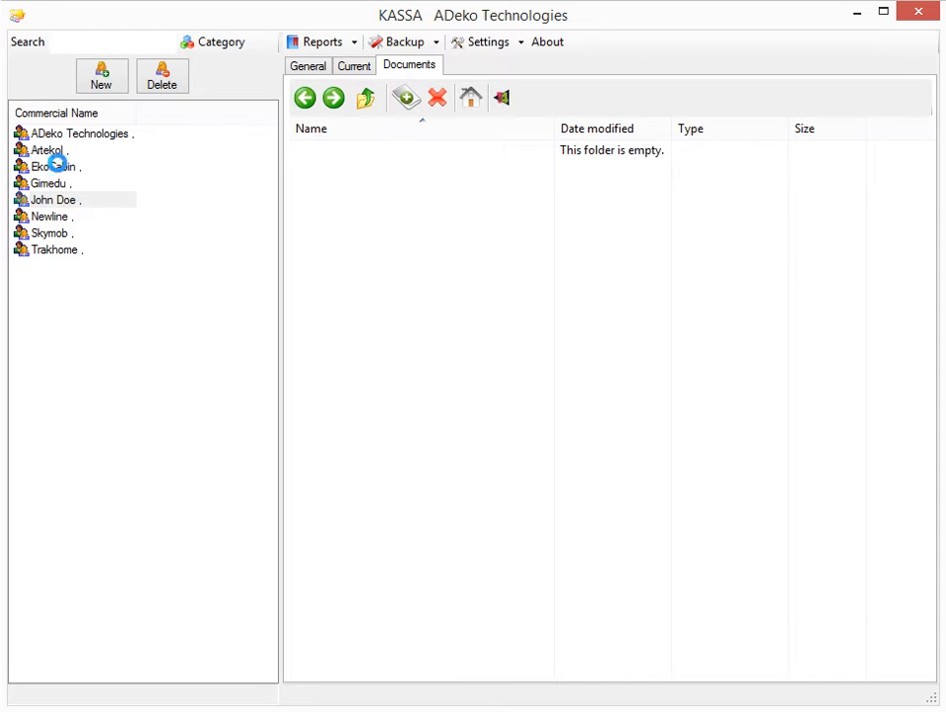
{"action": "left_click", "coordinate": [58, 166]}
{"action": "left_click", "coordinate": [65, 149]}
{"action": "left_click", "coordinate": [75, 135]}
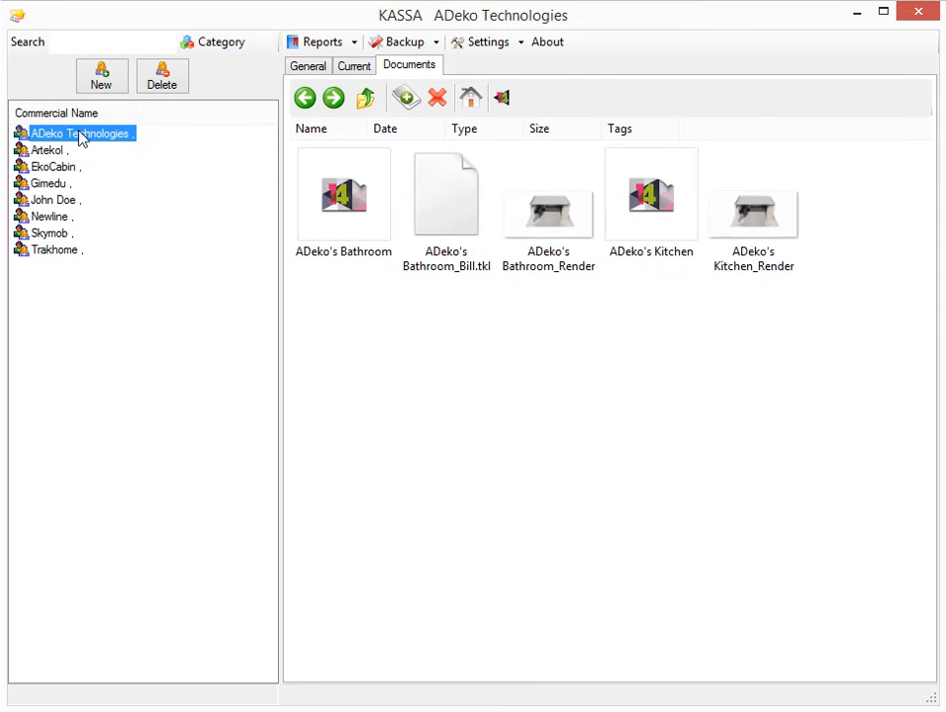
Launch ADeko 14 from the new client's documents and name the drawing with the client's first name followed by "Kitchen"
{"action": "left_click", "coordinate": [68, 204]}
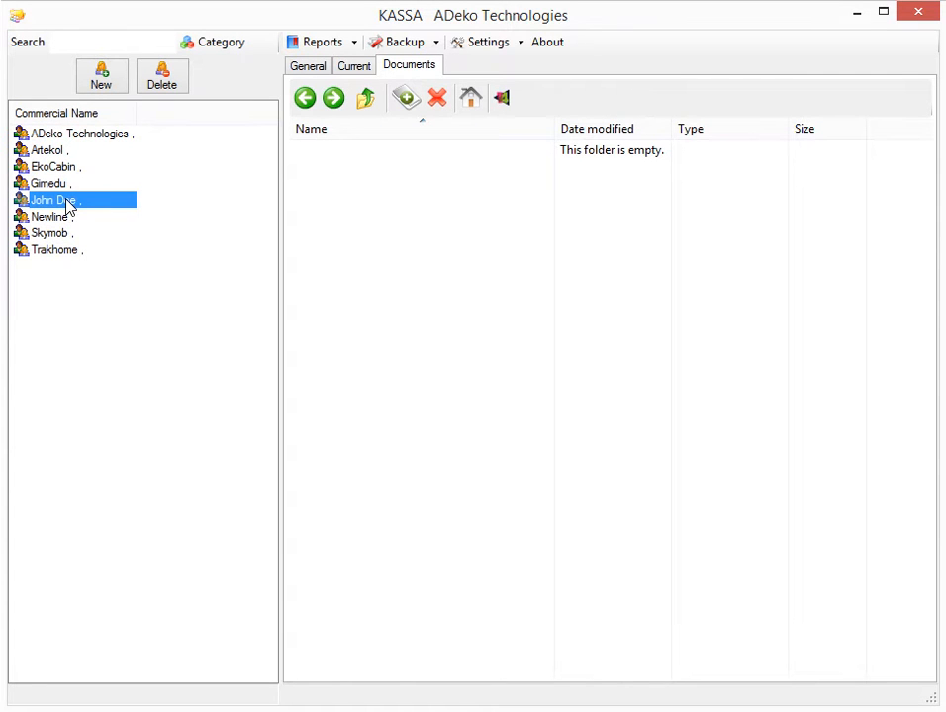
{"action": "left_click", "coordinate": [501, 98]}
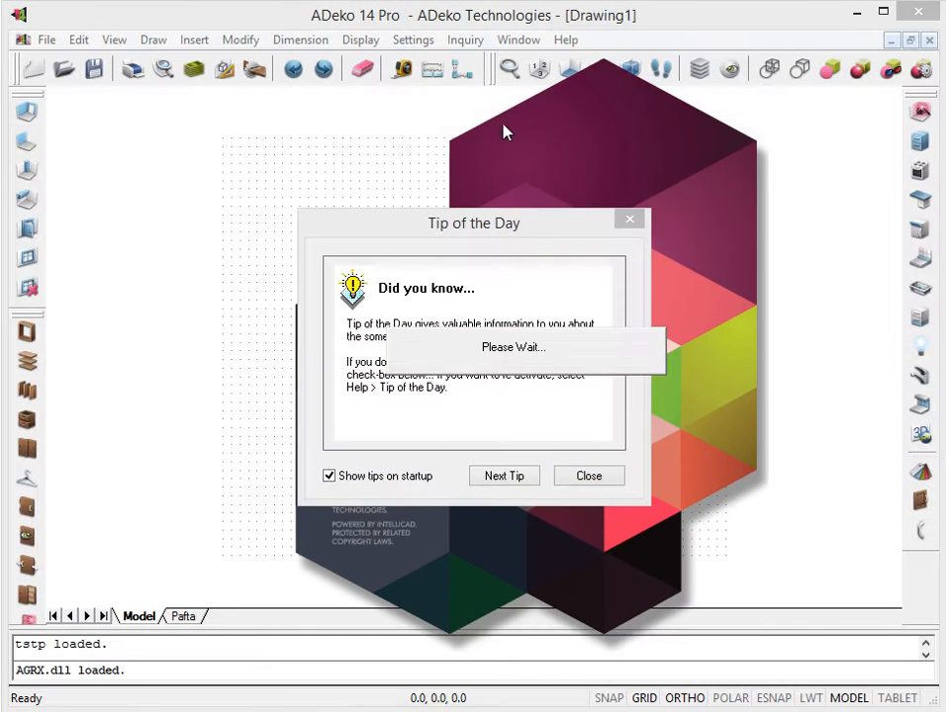
{"action": "left_click", "coordinate": [591, 483]}
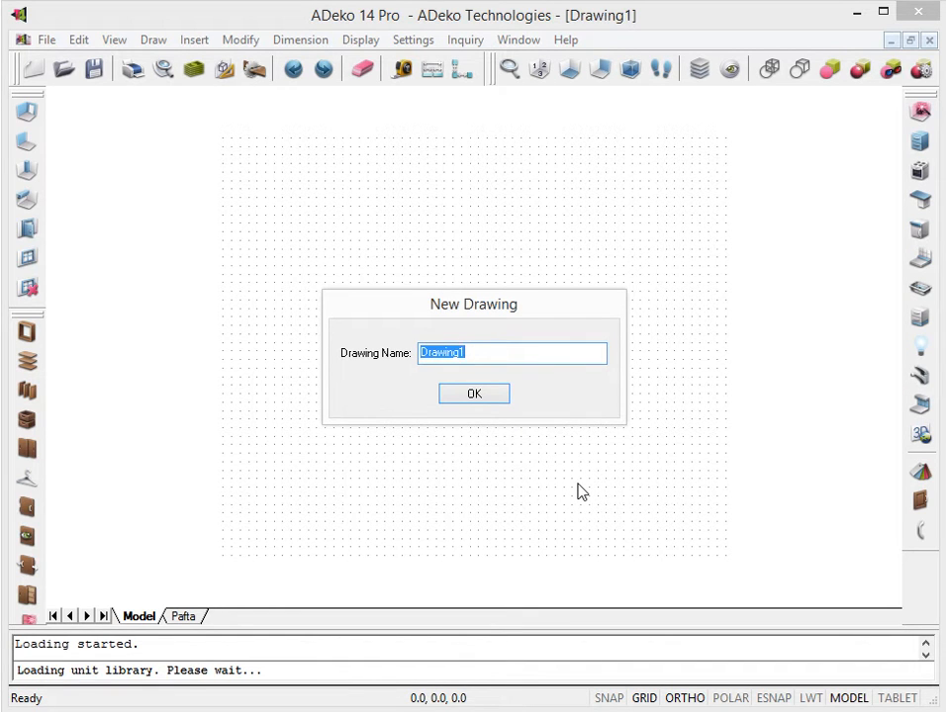
{"action": "type", "text": "John's Kitchen"}
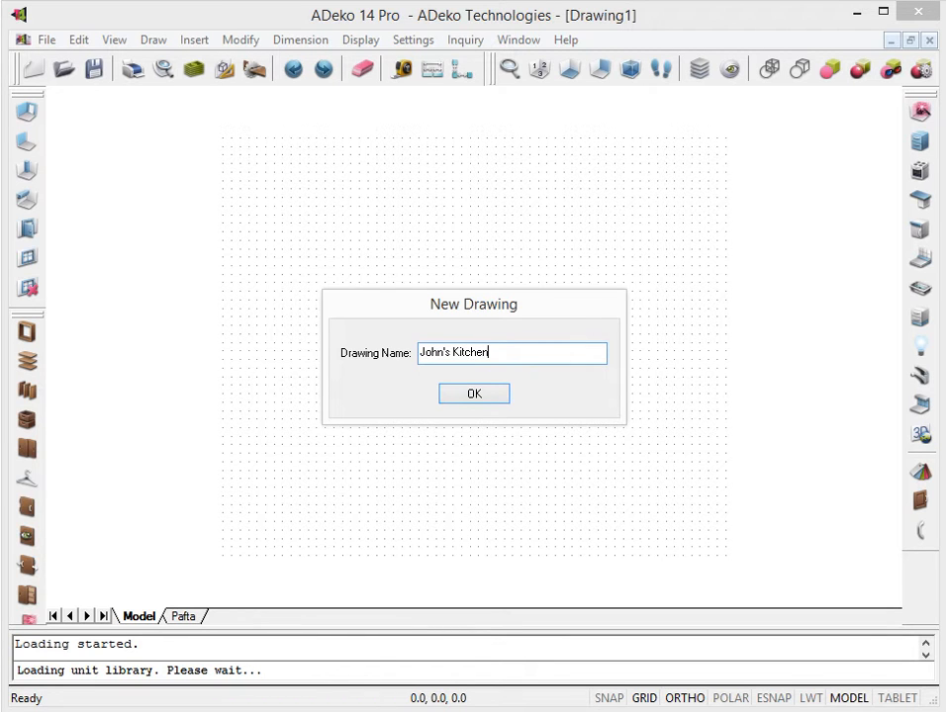
{"action": "key", "text": "Return"}
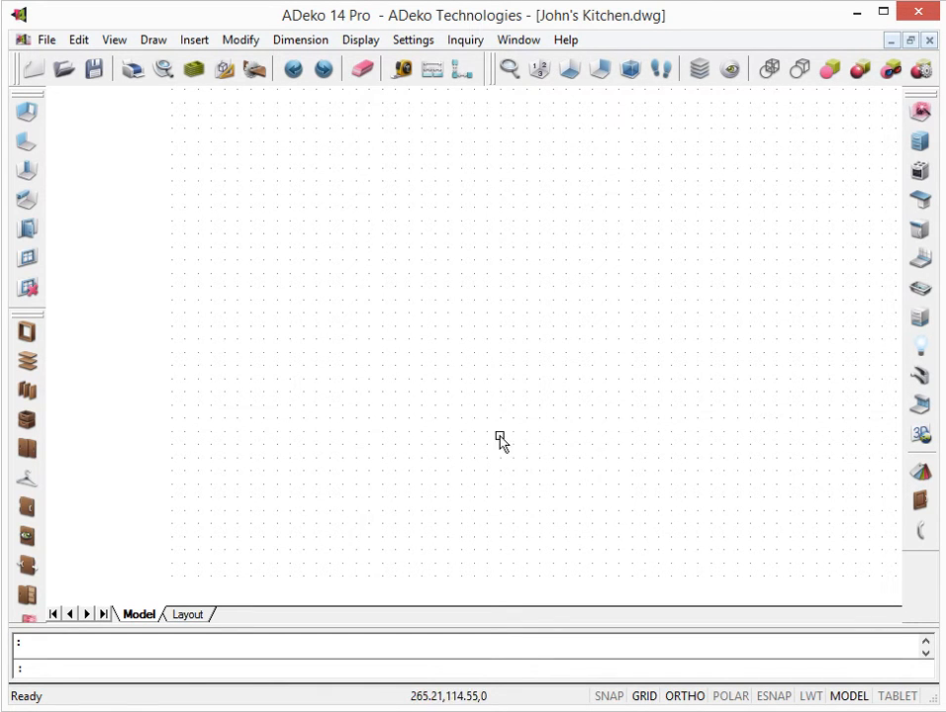
Draw L-shaped walls joined at the upper-left corner, with a 300 vertical wall and a 400 horizontal wall
{"action": "left_click", "coordinate": [28, 114]}
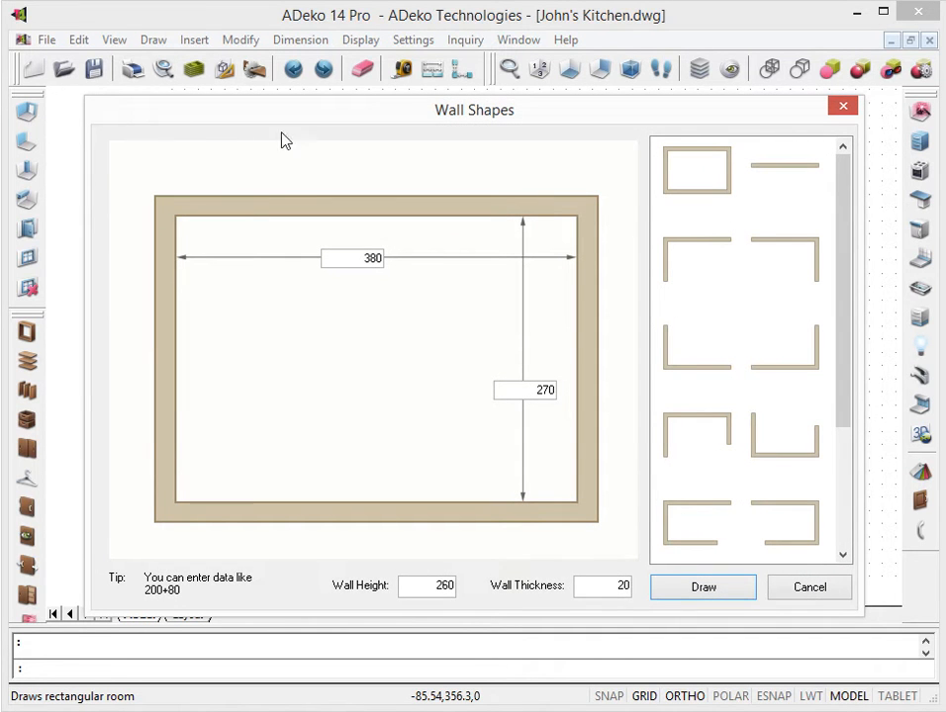
{"action": "left_click", "coordinate": [690, 248]}
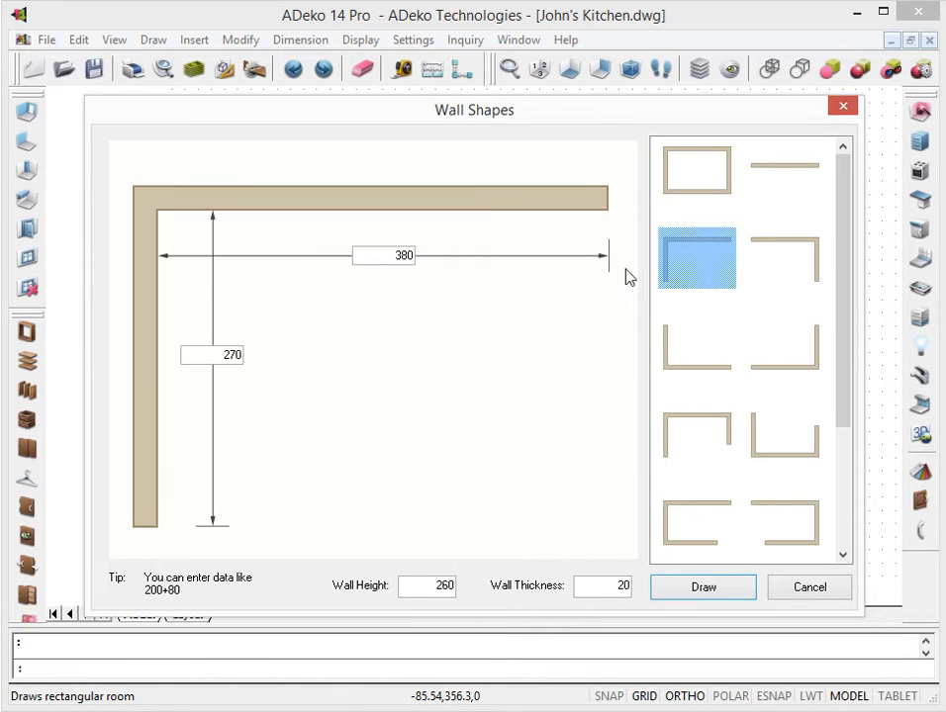
{"action": "double_click", "coordinate": [202, 354]}
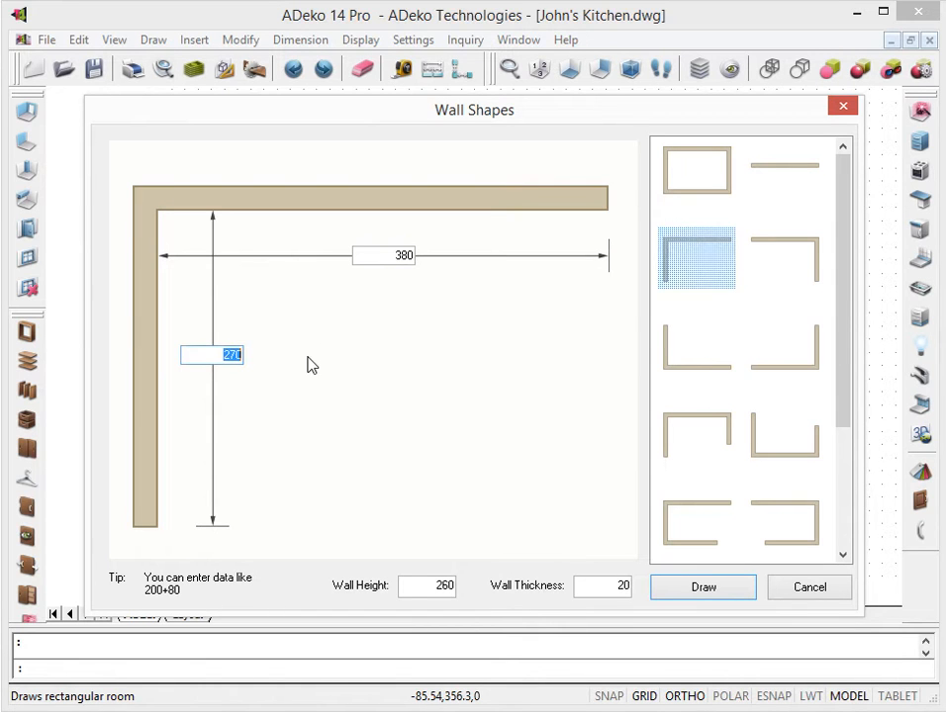
{"action": "type", "text": "300"}
{"action": "double_click", "coordinate": [382, 257]}
{"action": "type", "text": "400"}
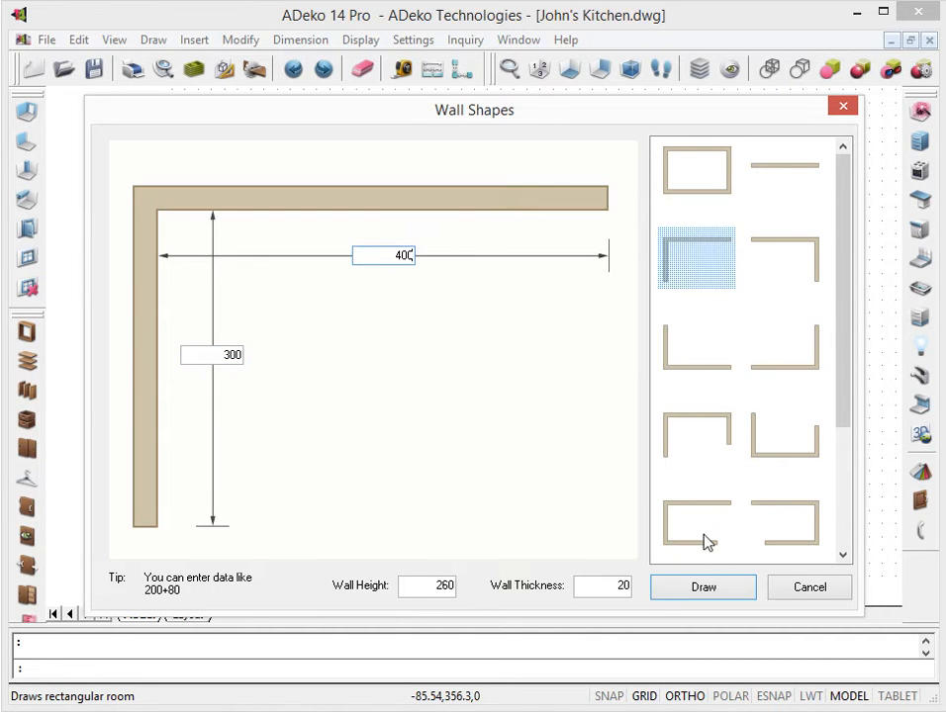
{"action": "left_click", "coordinate": [710, 584]}
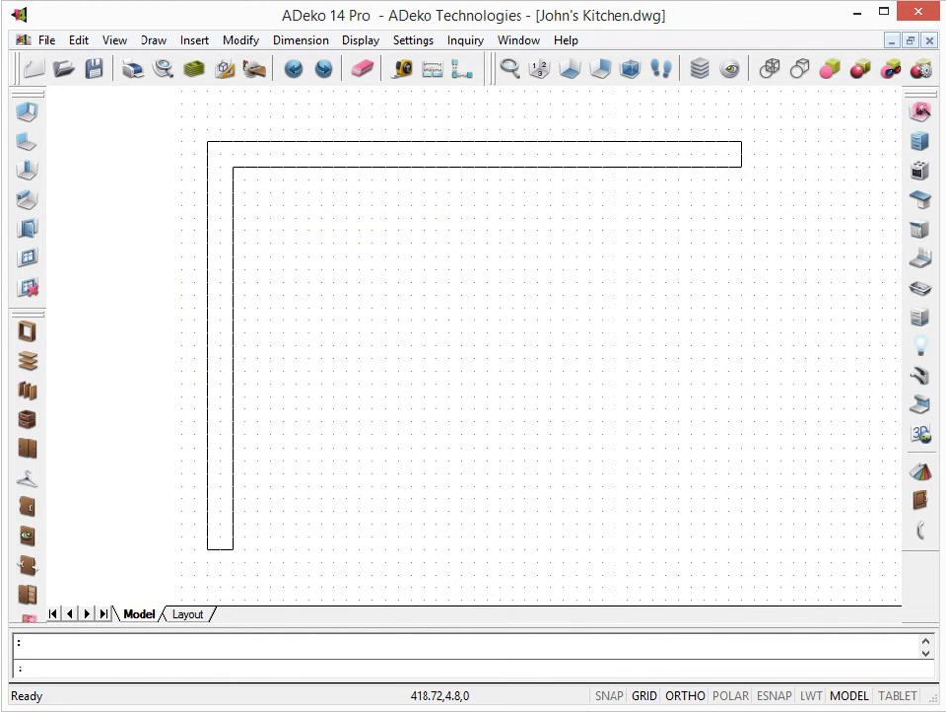
Add a 30 by 20 column on the 300 wall at the room's inner corner, and display the room shaded
{"action": "type", "text": "v"}
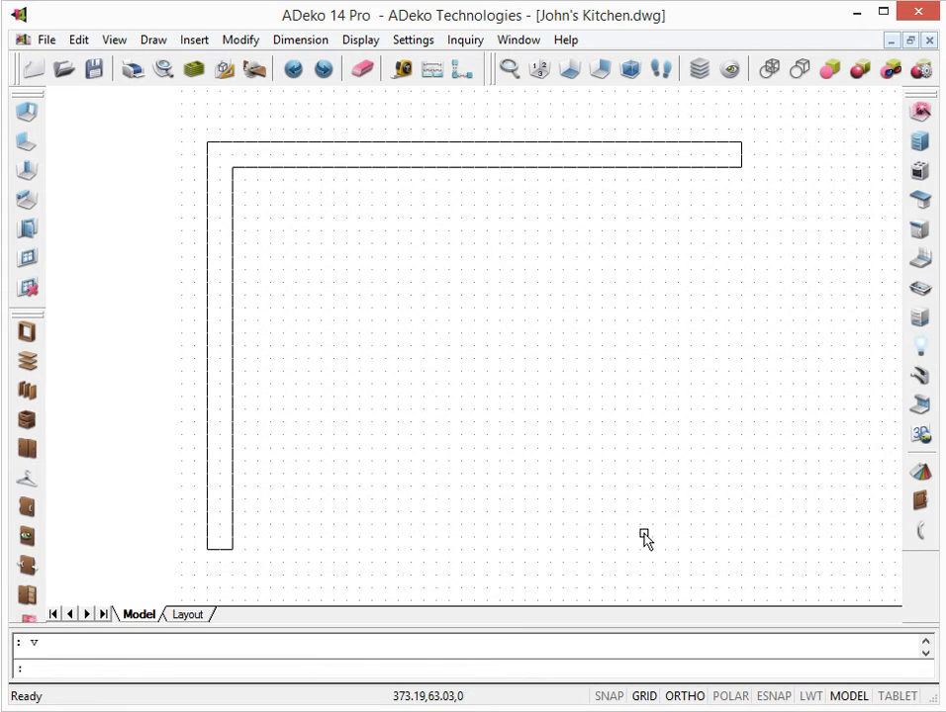
{"action": "left_click", "coordinate": [633, 83]}
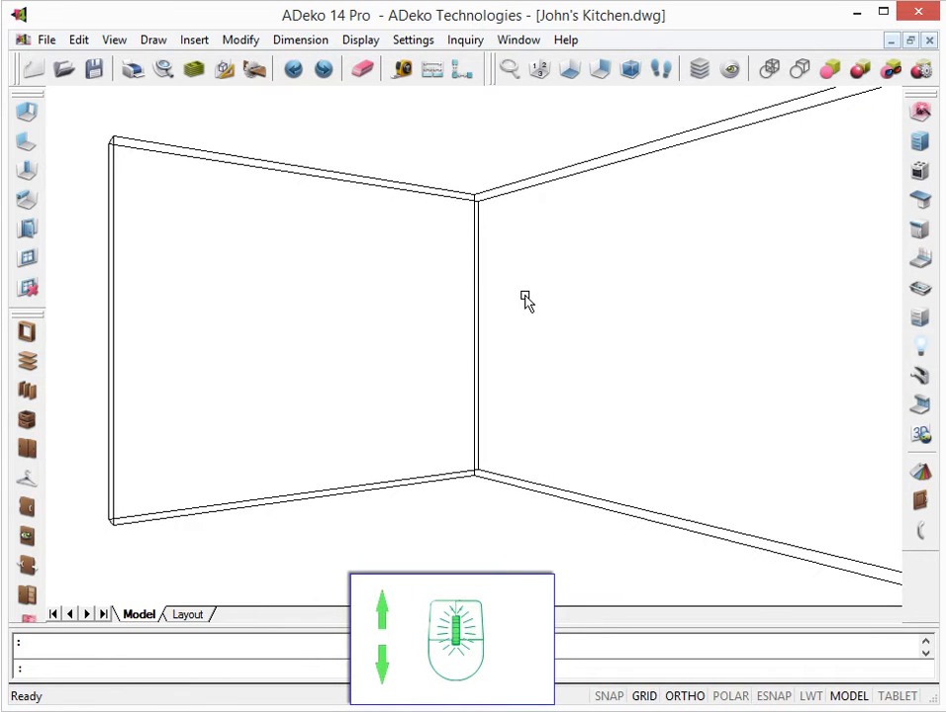
{"action": "scroll", "coordinate": [508, 322], "scroll_direction": "down", "scroll_amount": 2}
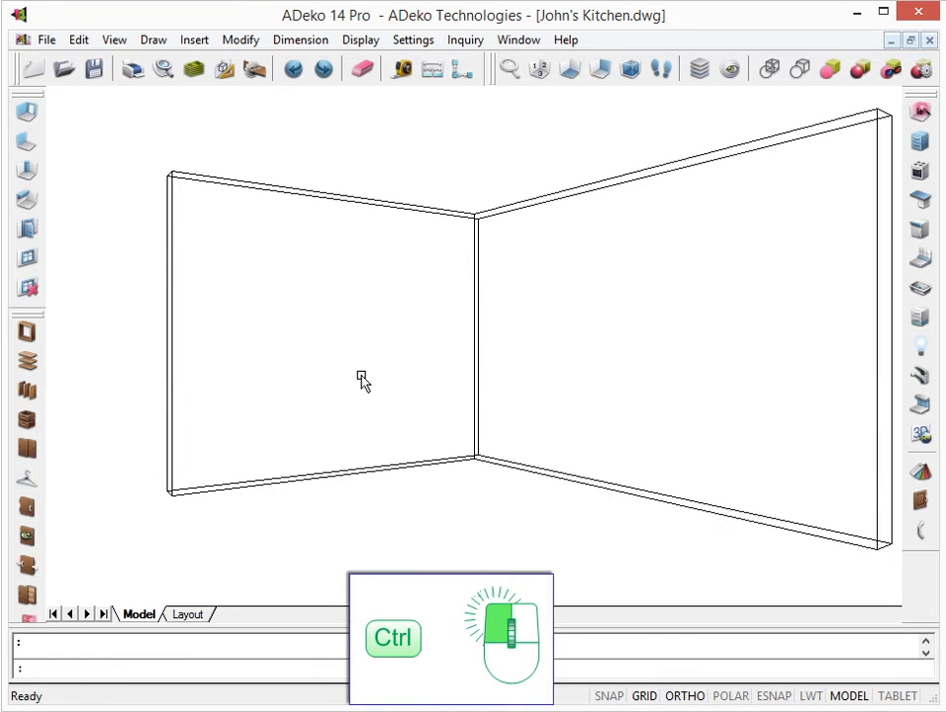
{"action": "middle_click_drag", "start_coordinate": [361, 381], "coordinate": [456, 401], "text": "ctrl"}
{"action": "left_click_drag", "start_coordinate": [457, 401], "coordinate": [458, 401], "text": "ctrl"}
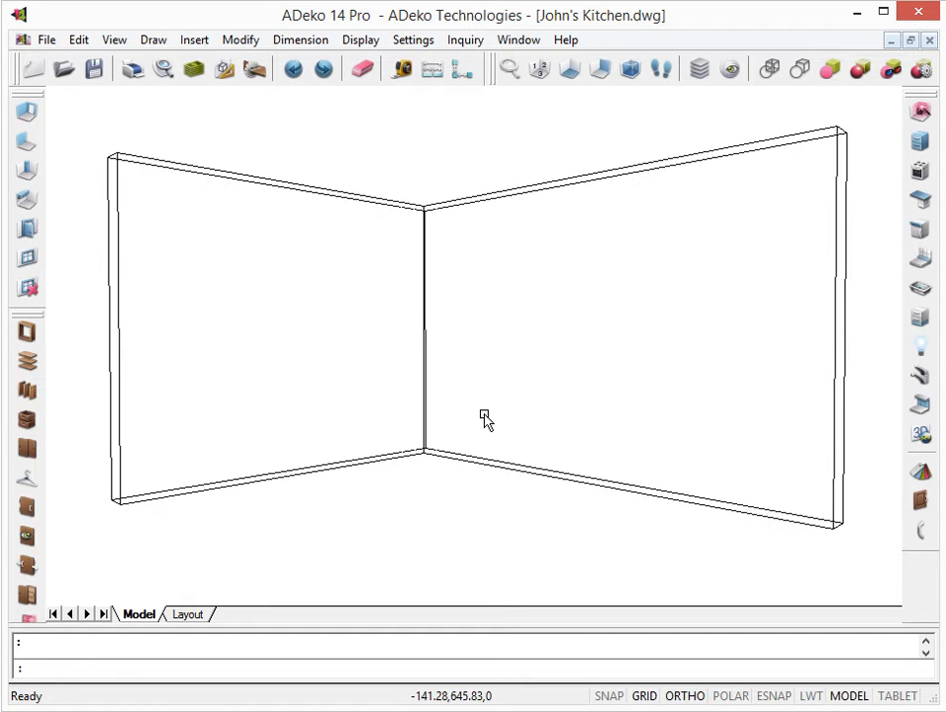
{"action": "left_click", "coordinate": [33, 179]}
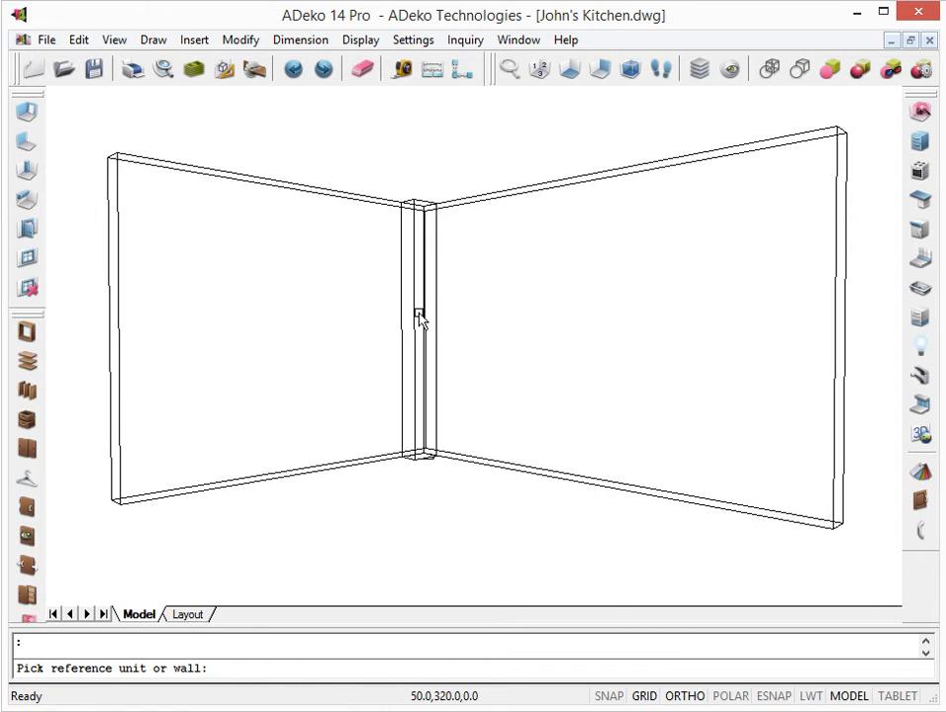
{"action": "left_click", "coordinate": [419, 319]}
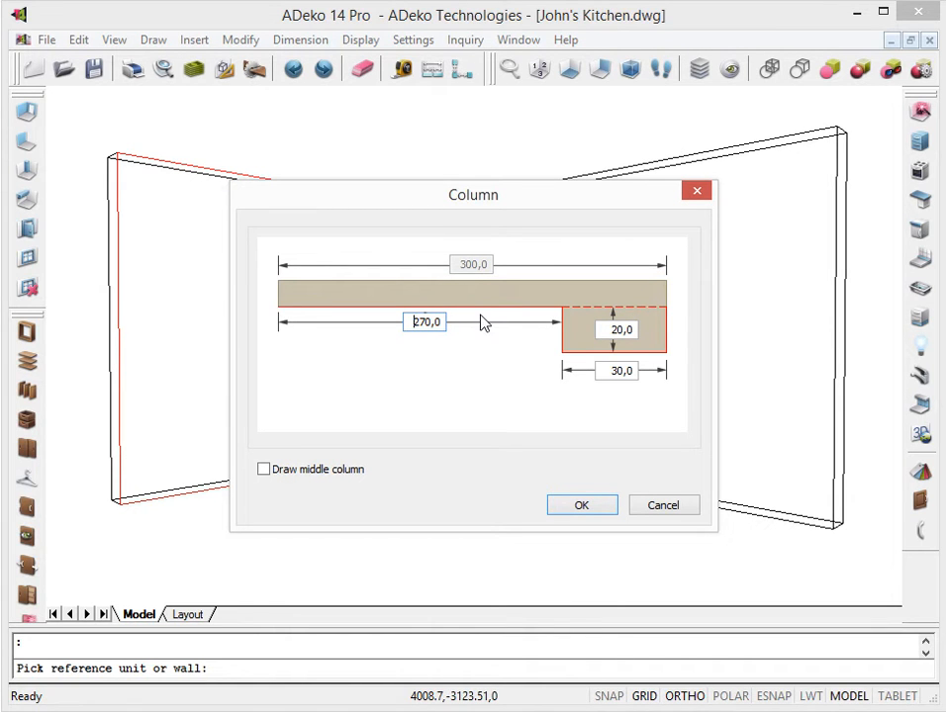
{"action": "left_click", "coordinate": [595, 505]}
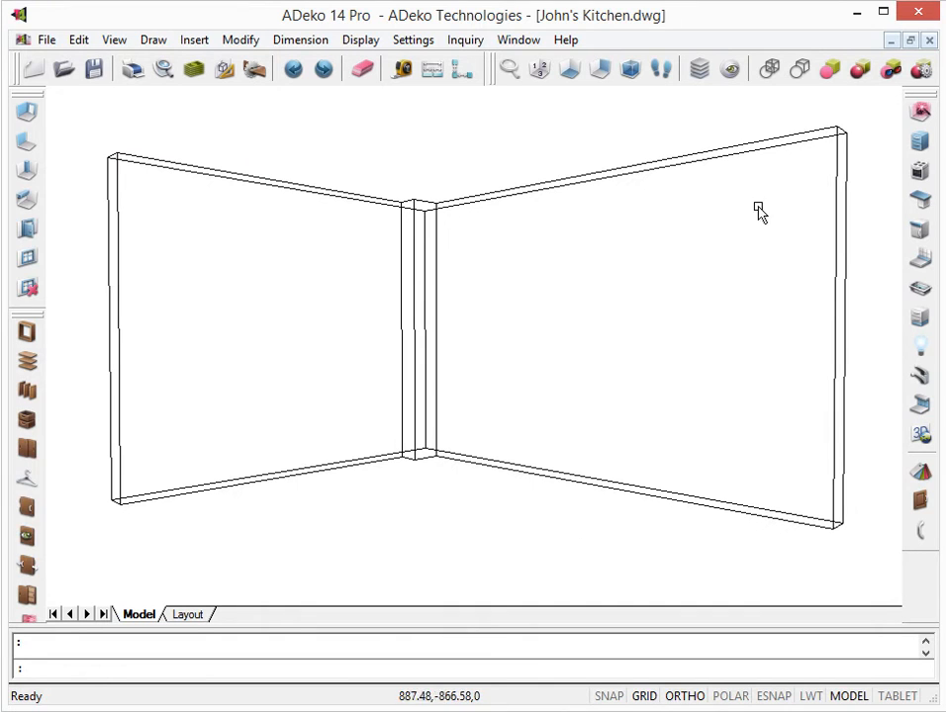
{"action": "left_click", "coordinate": [829, 69]}
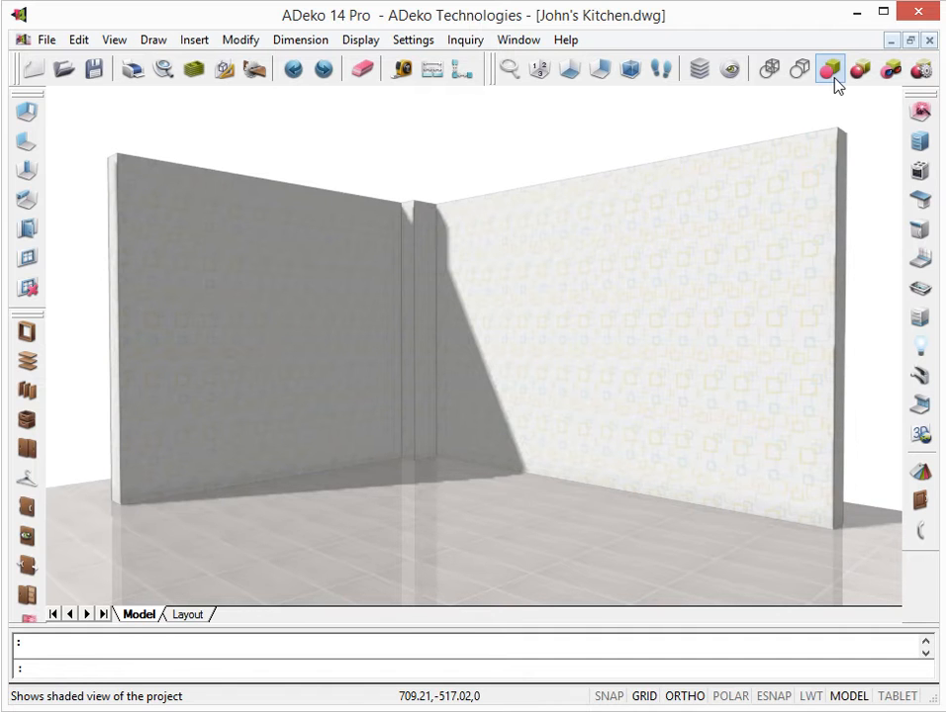
Examine the finished kitchen scene in sahne2_v2_render.dwg and return to the client's kitchen drawing
{"action": "left_click", "coordinate": [517, 40]}
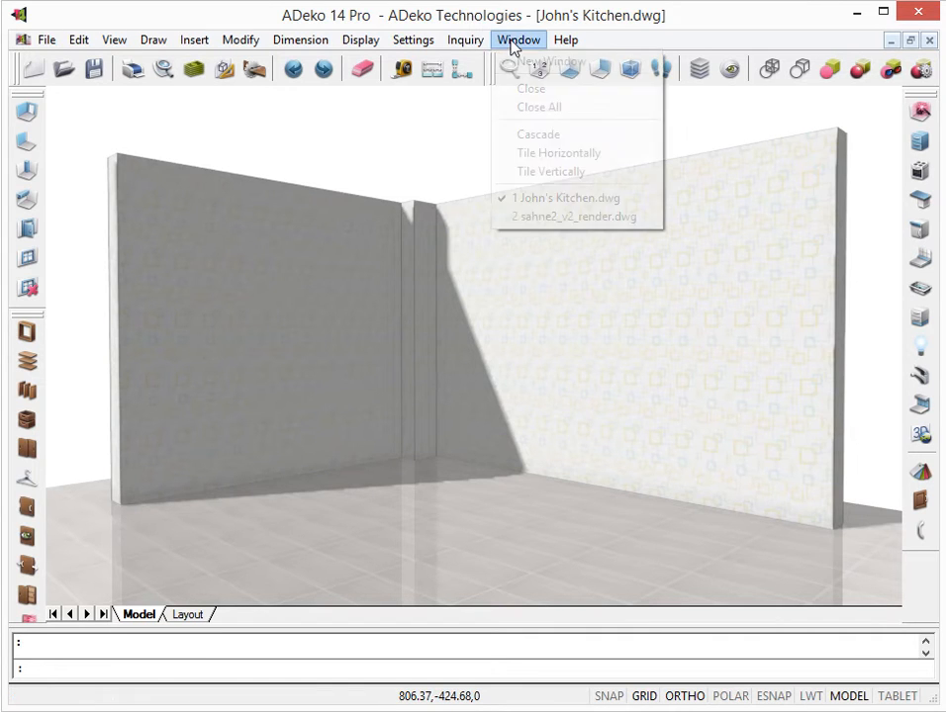
{"action": "left_click", "coordinate": [579, 217]}
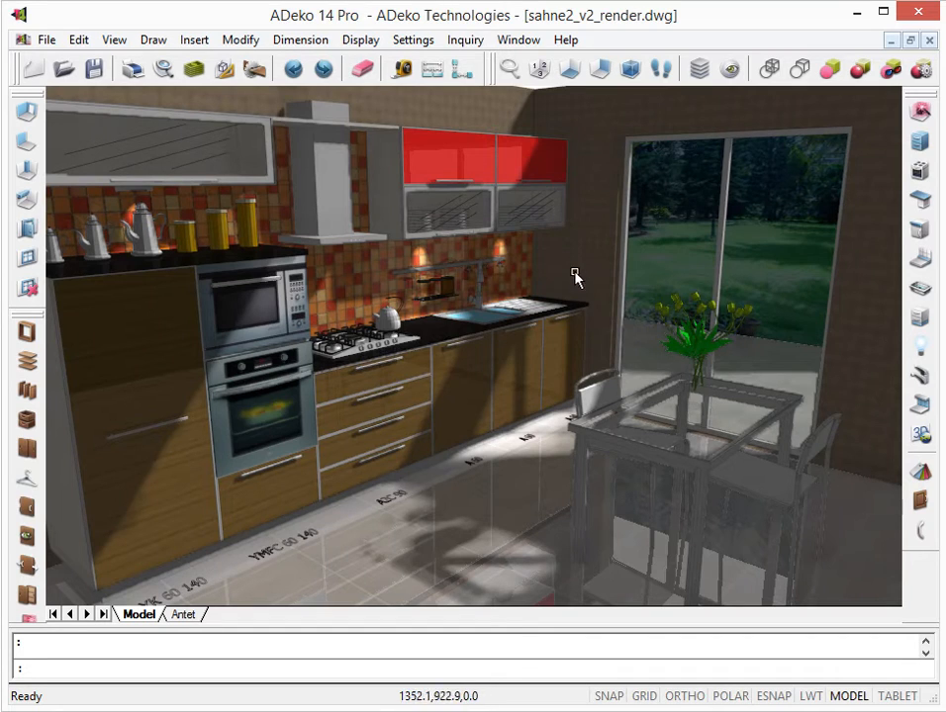
{"action": "middle_click_drag", "start_coordinate": [609, 309], "coordinate": [627, 329], "text": "shift"}
{"action": "left_click", "coordinate": [525, 41]}
{"action": "left_click", "coordinate": [554, 198]}
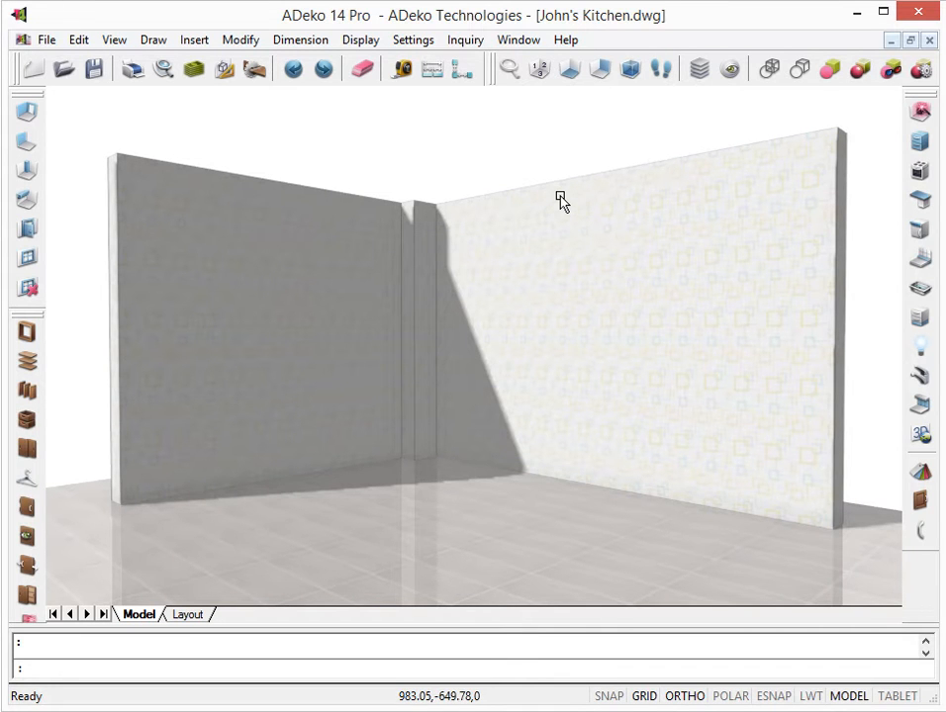
Place a window on the longer wall, 130 from the wall's left end, using the arched 3D model 4_112x138x20.dwg
{"action": "left_click", "coordinate": [30, 261]}
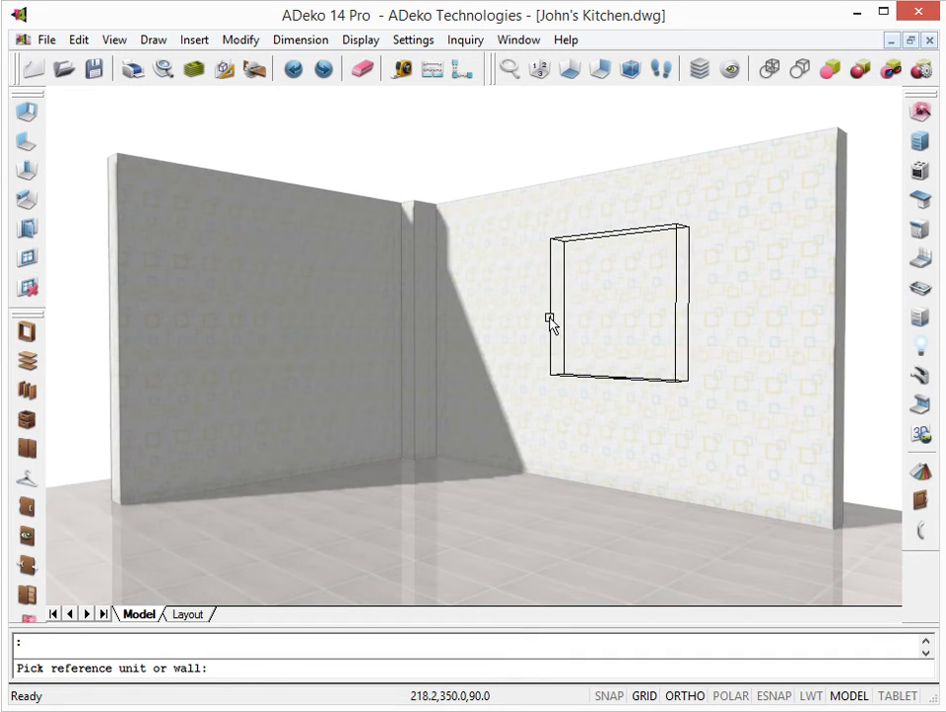
{"action": "left_click", "coordinate": [545, 320]}
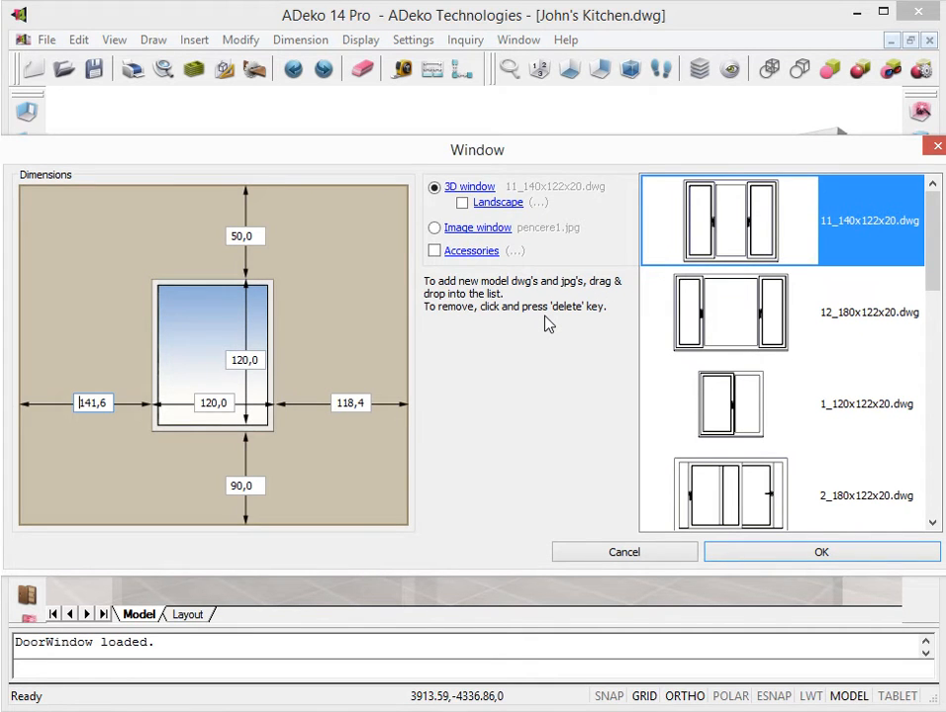
{"action": "double_click", "coordinate": [110, 403]}
{"action": "type", "text": "130"}
{"action": "left_click_drag", "start_coordinate": [930, 267], "coordinate": [932, 339]}
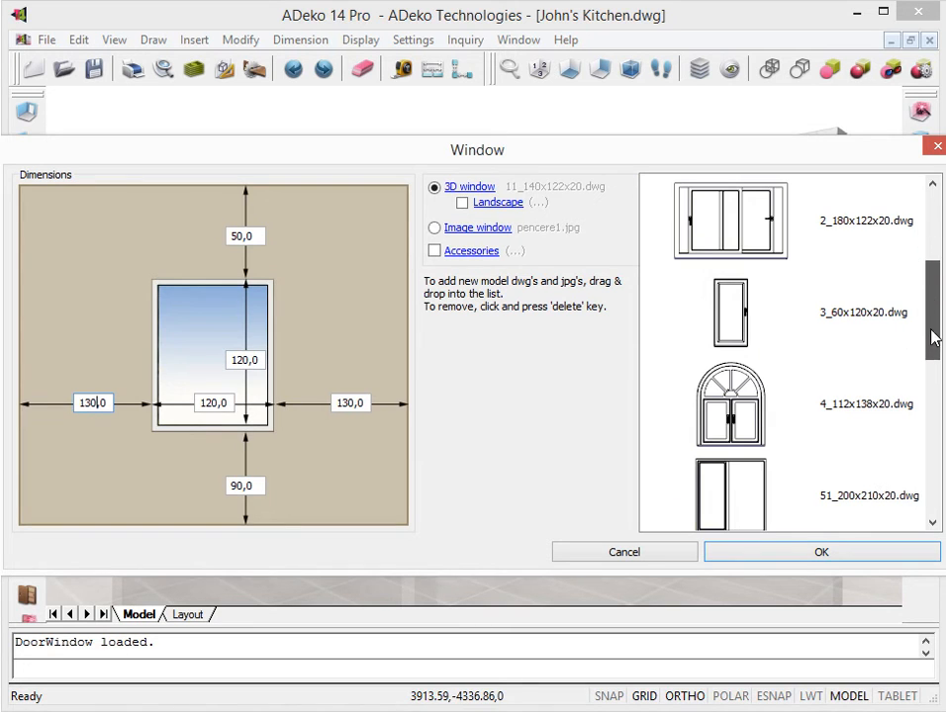
{"action": "left_click", "coordinate": [755, 404]}
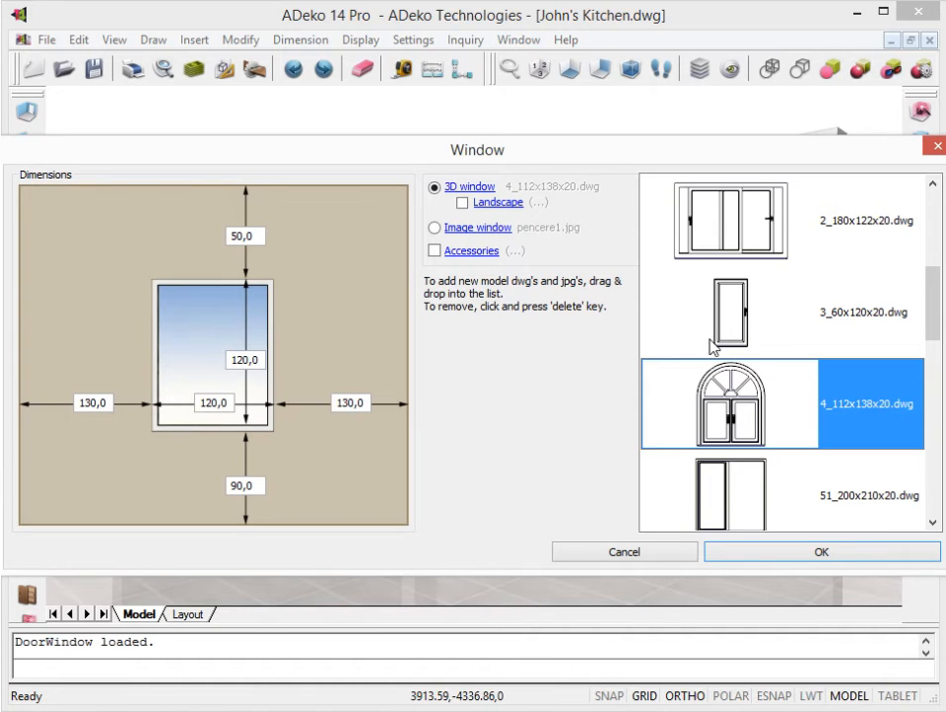
Add the landscape image manzara3.JPG and the blind accessory J2R_120x113x7.dwg to the arched window, and insert it in the wall
{"action": "left_click", "coordinate": [462, 203]}
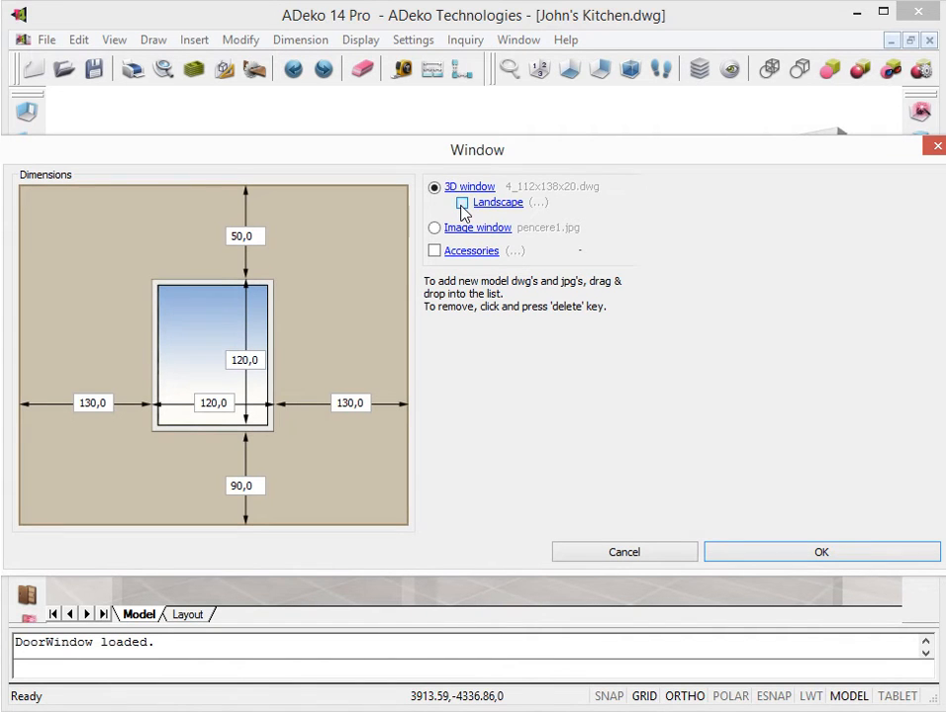
{"action": "left_click", "coordinate": [727, 417]}
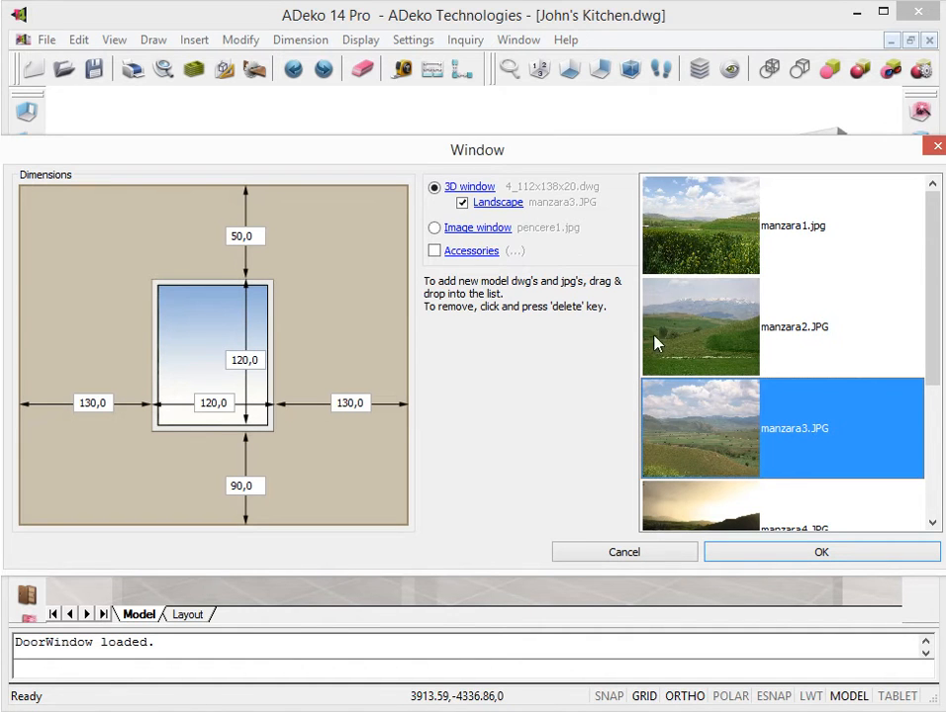
{"action": "left_click", "coordinate": [434, 252]}
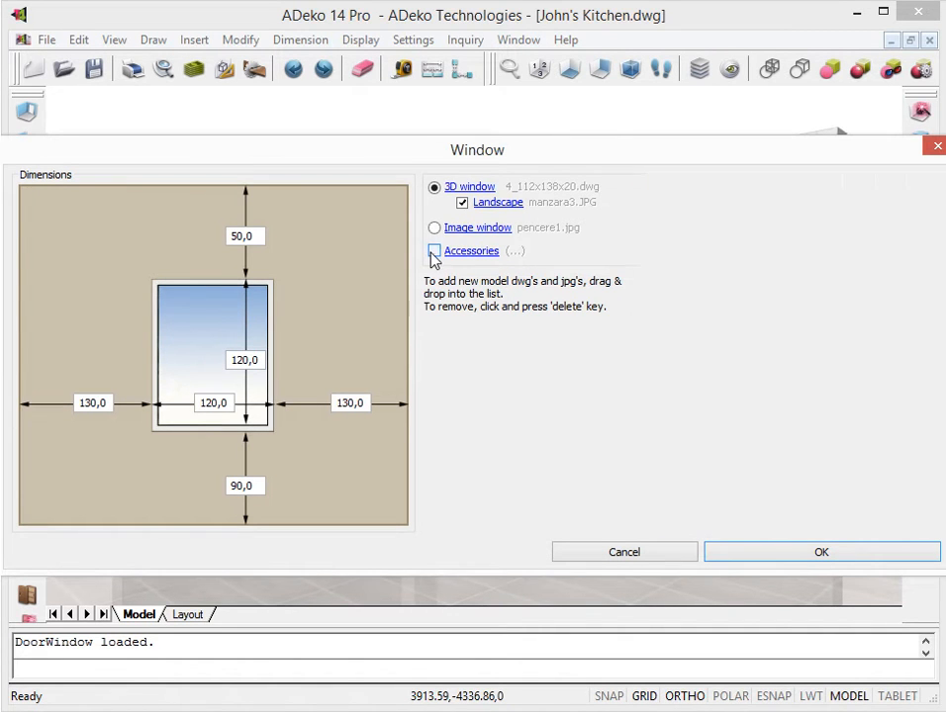
{"action": "left_click", "coordinate": [771, 479]}
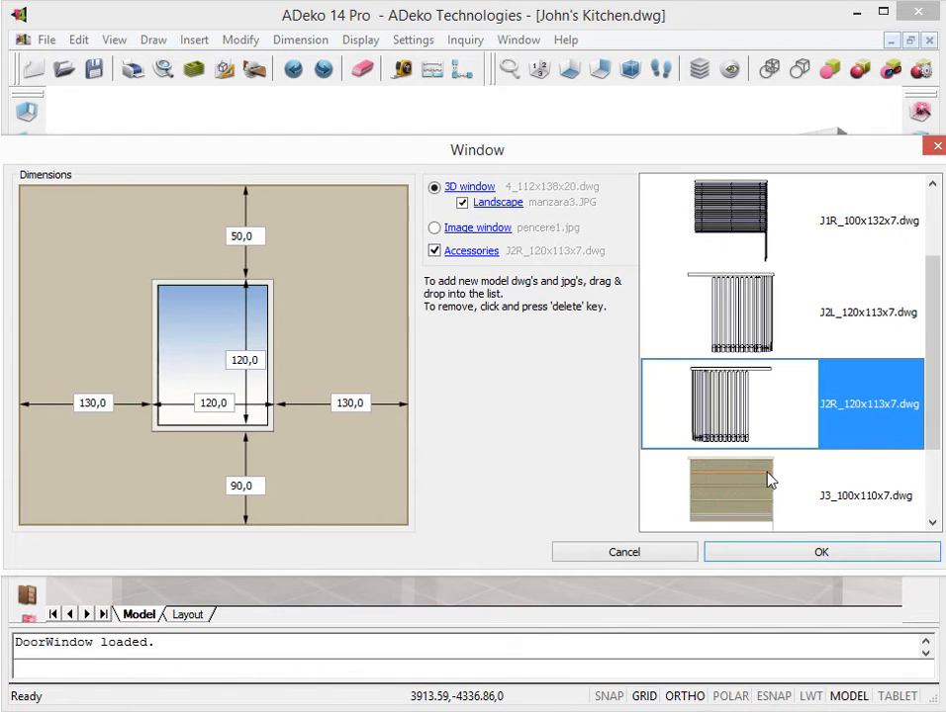
{"action": "left_click", "coordinate": [796, 554]}
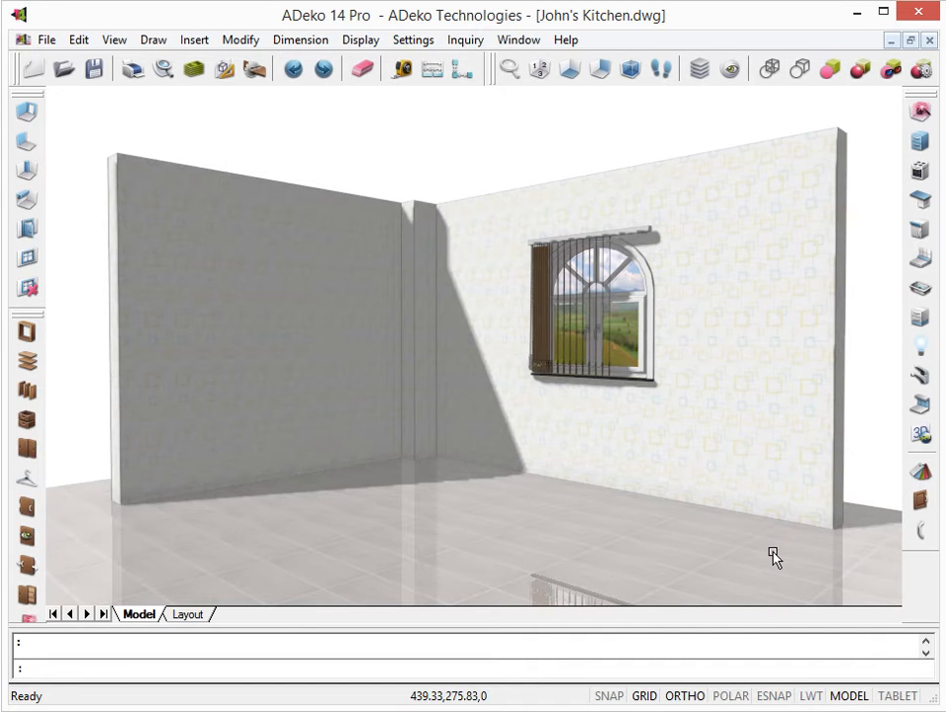
Generate an automatic kitchen along both walls with the default parameters, including the fridge and all extras, and accept the proposed layout
{"action": "left_click", "coordinate": [919, 112]}
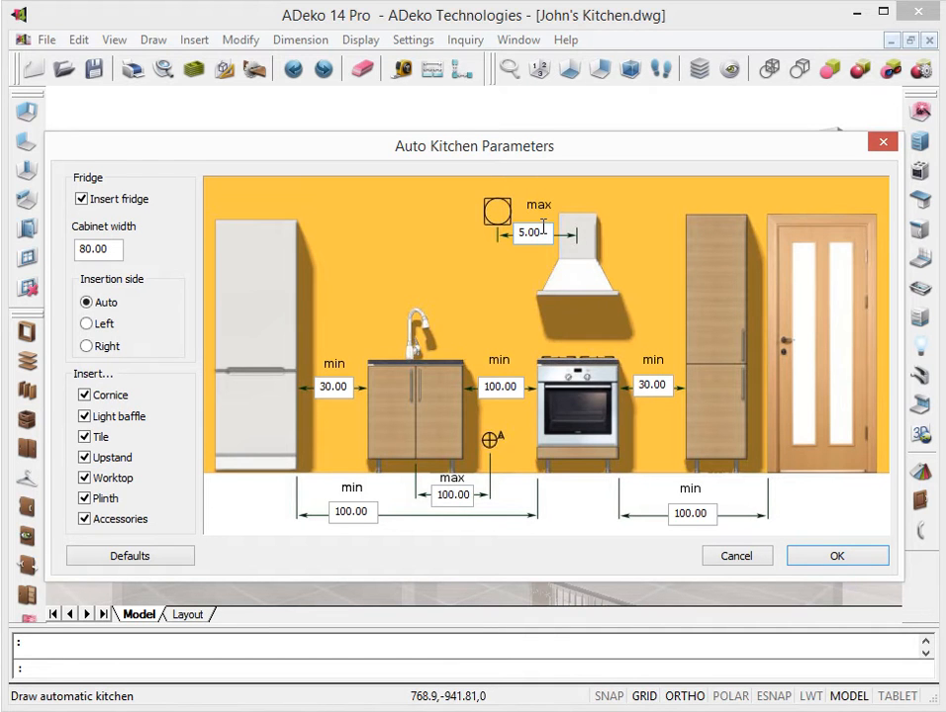
{"action": "left_click", "coordinate": [834, 559]}
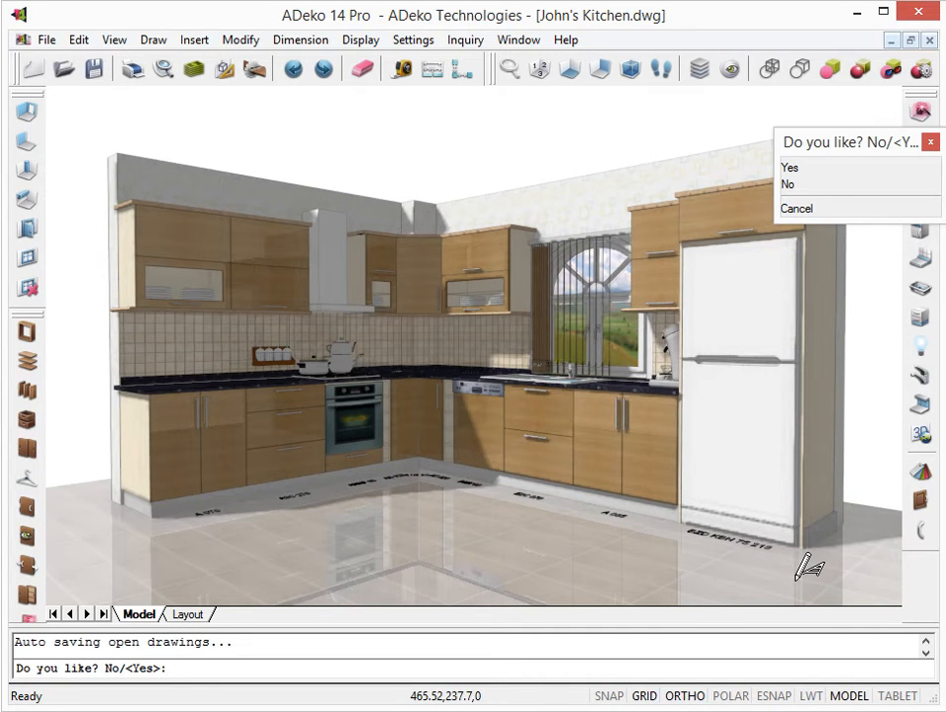
{"action": "left_click_drag", "start_coordinate": [853, 150], "coordinate": [498, 373]}
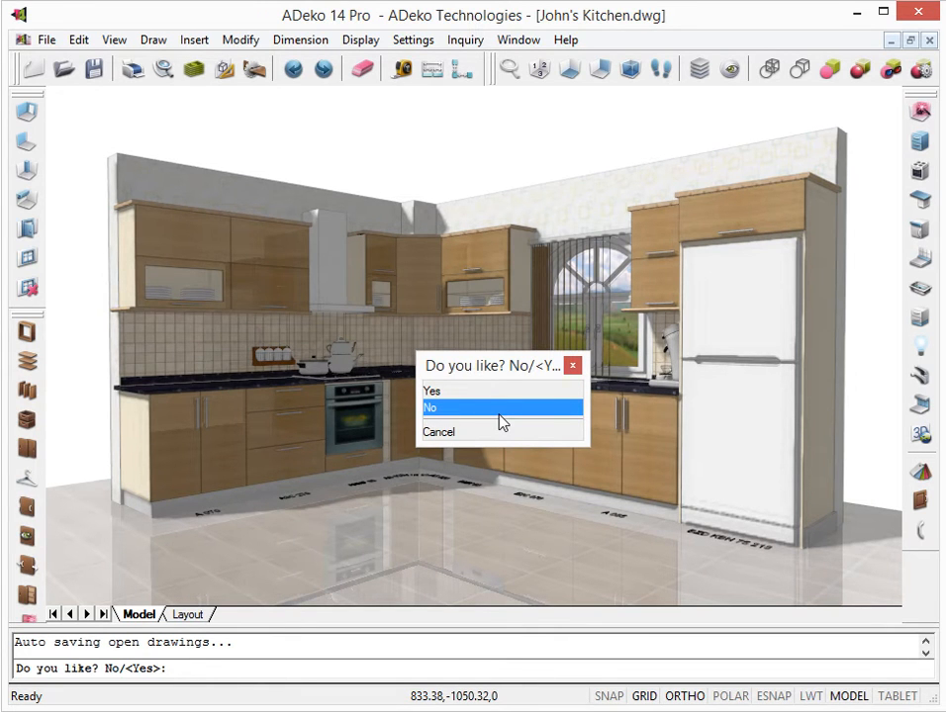
{"action": "left_click", "coordinate": [502, 392]}
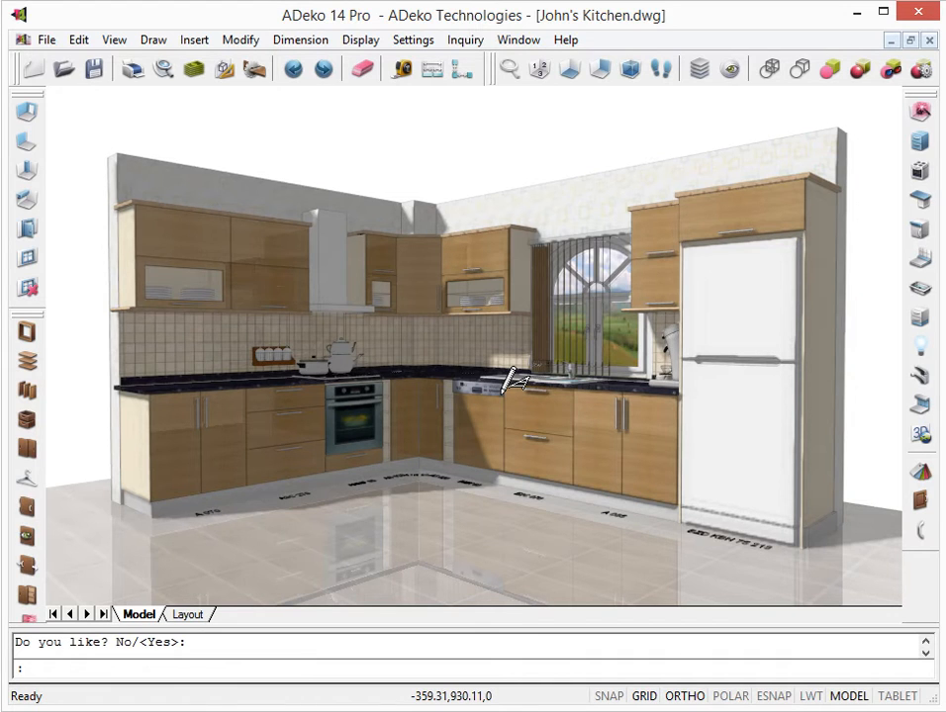
{"action": "key", "text": "Escape"}
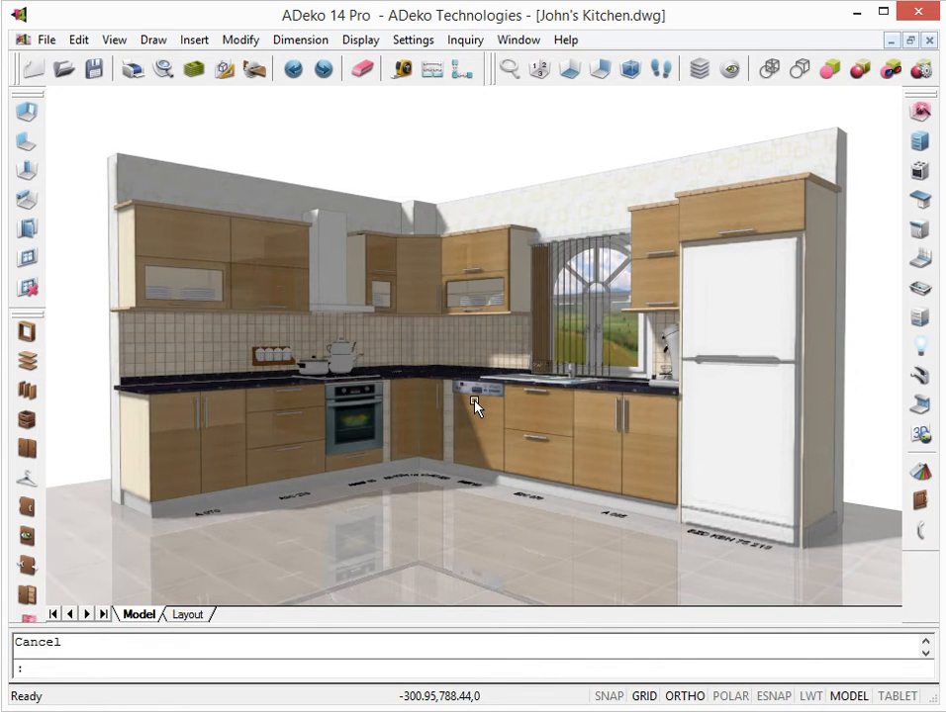
Delete the double-door base unit beside the fridge
{"action": "left_click", "coordinate": [592, 409]}
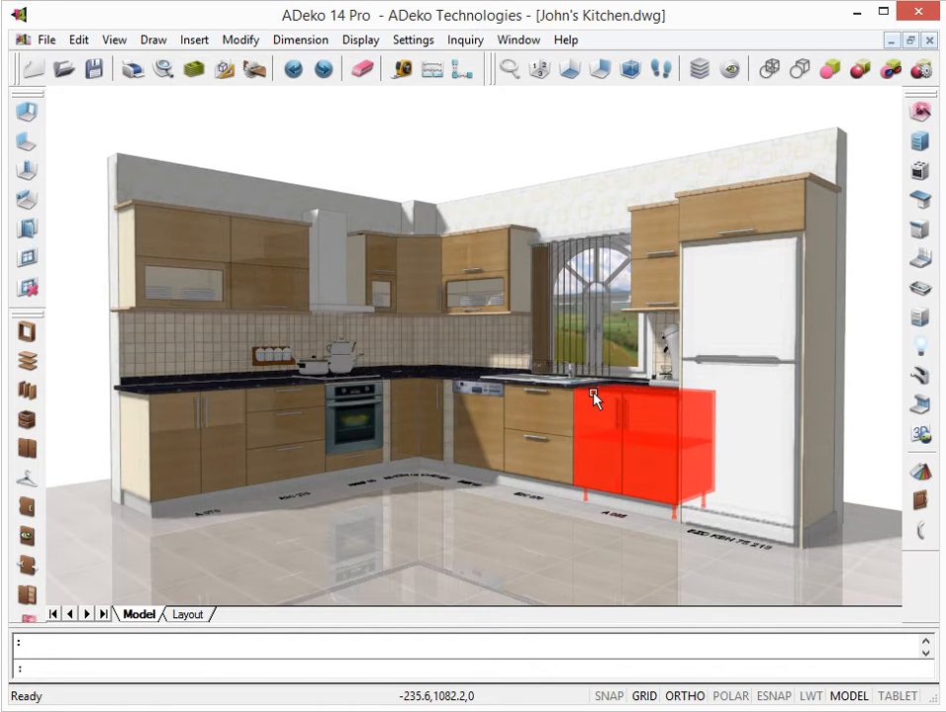
{"action": "right_click", "coordinate": [594, 397]}
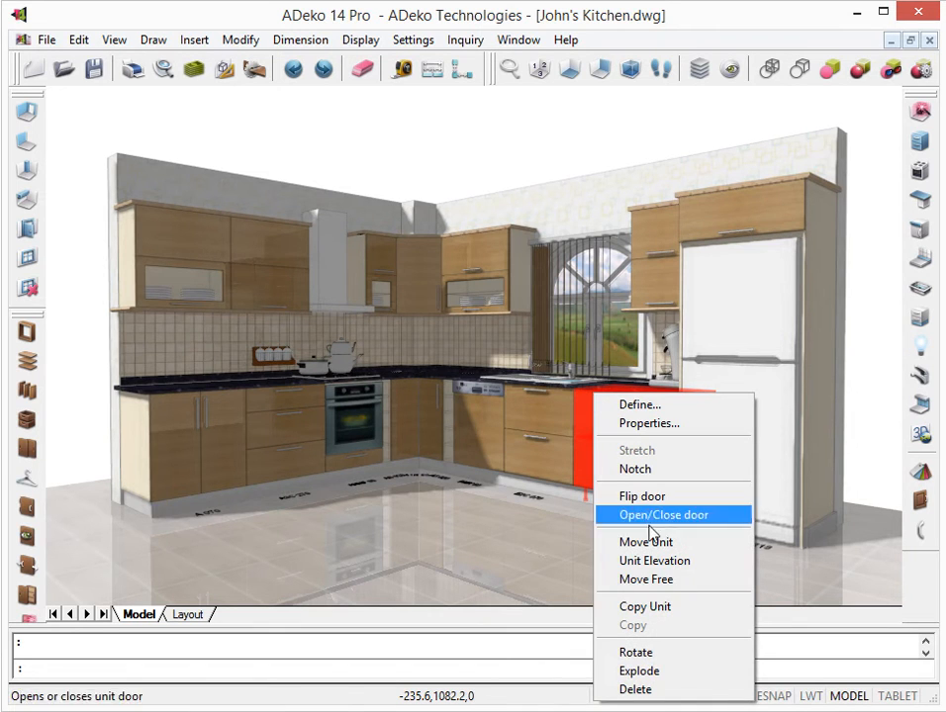
{"action": "left_click", "coordinate": [668, 689]}
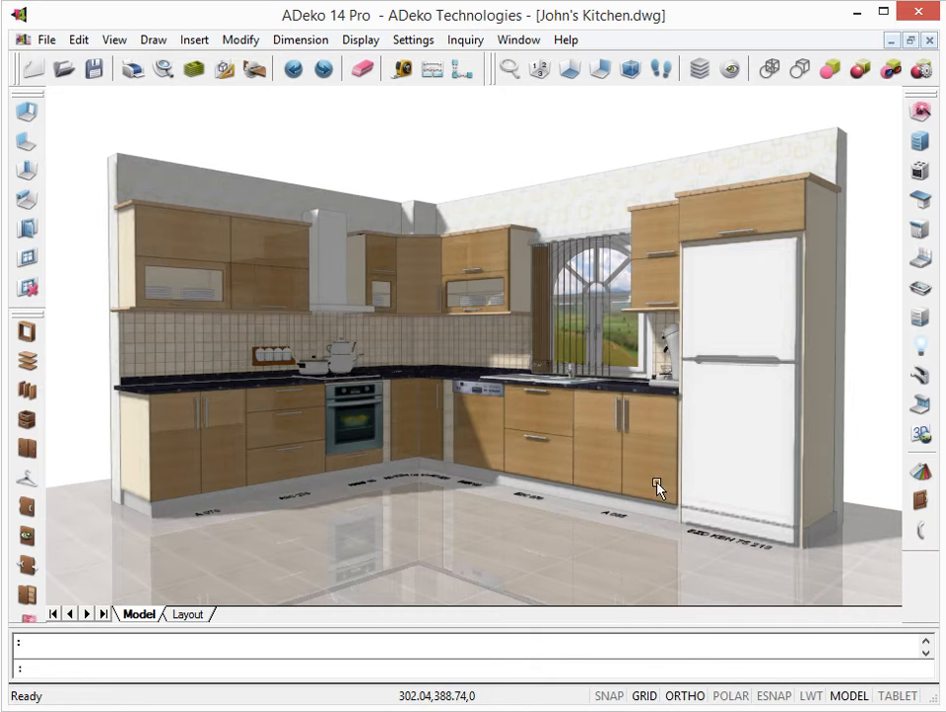
Delete the sink from the worktop below the window
{"action": "middle_click_drag", "start_coordinate": [544, 421], "coordinate": [535, 496], "text": "shift"}
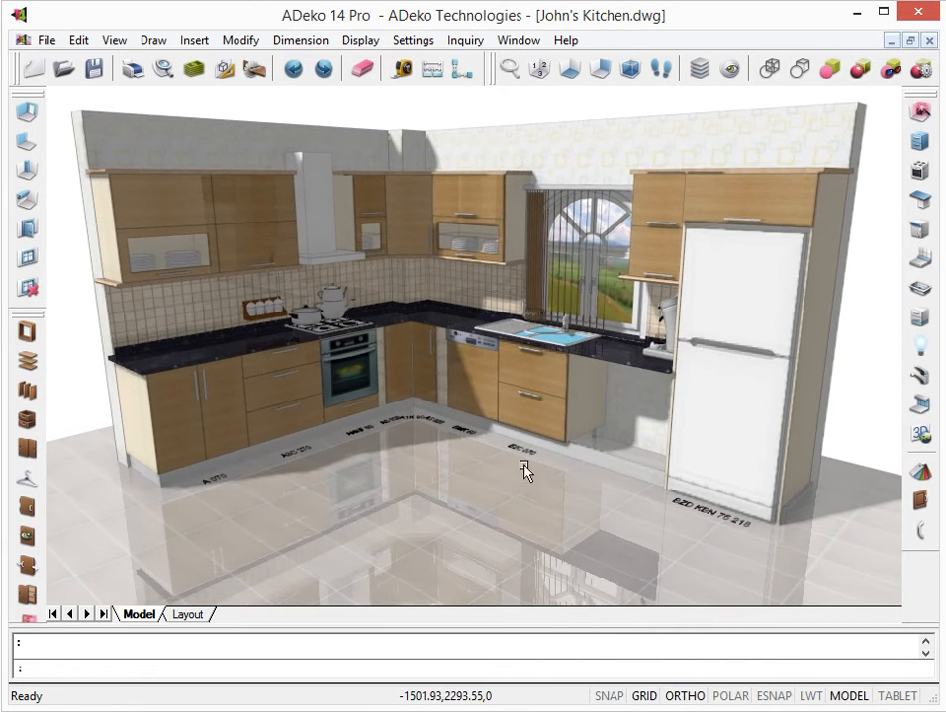
{"action": "left_click", "coordinate": [547, 319]}
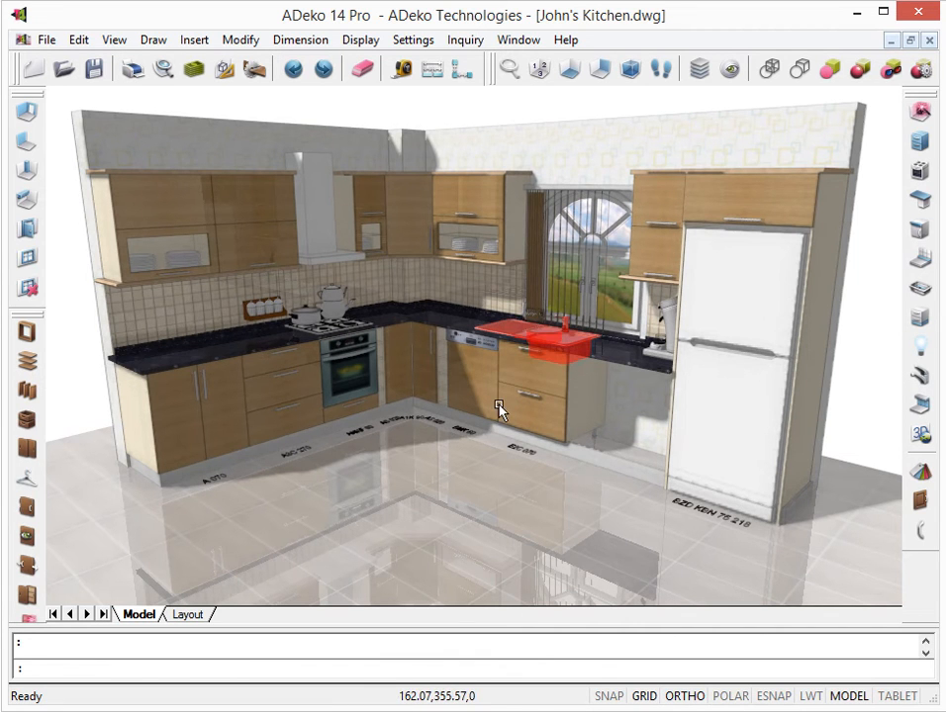
{"action": "key", "text": "Escape"}
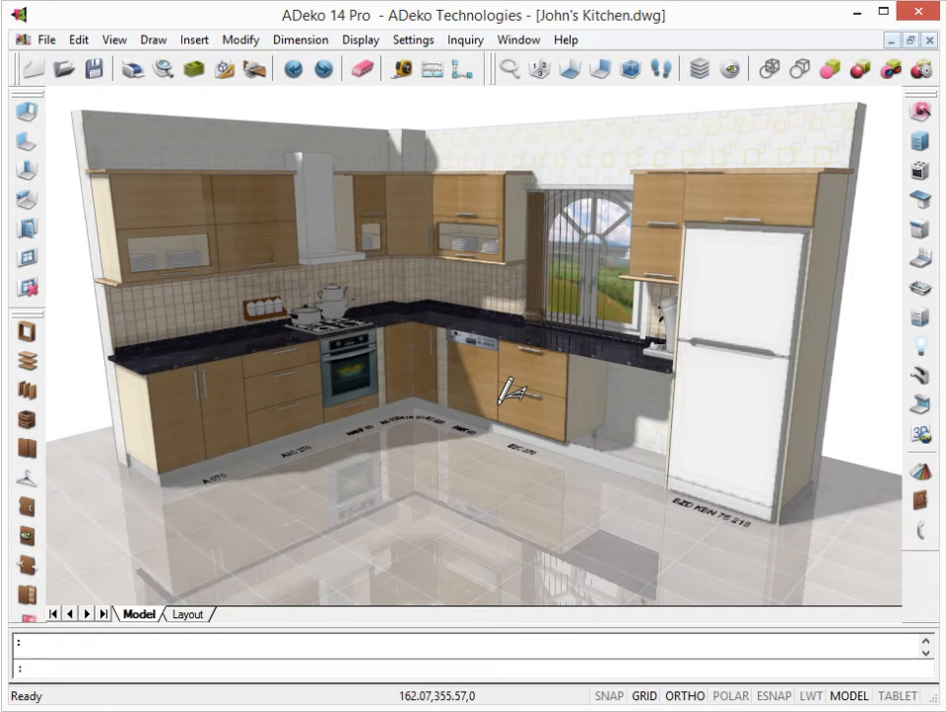
{"action": "key", "text": "Escape"}
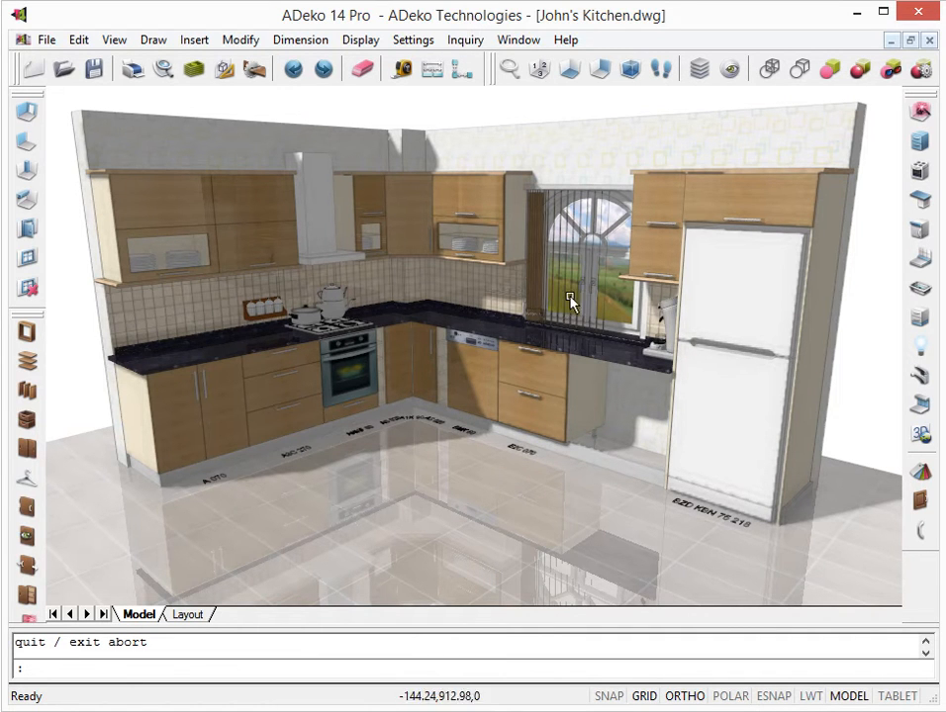
Display the window wall in front elevation and show the distances between the objects on it
{"action": "left_click", "coordinate": [606, 68]}
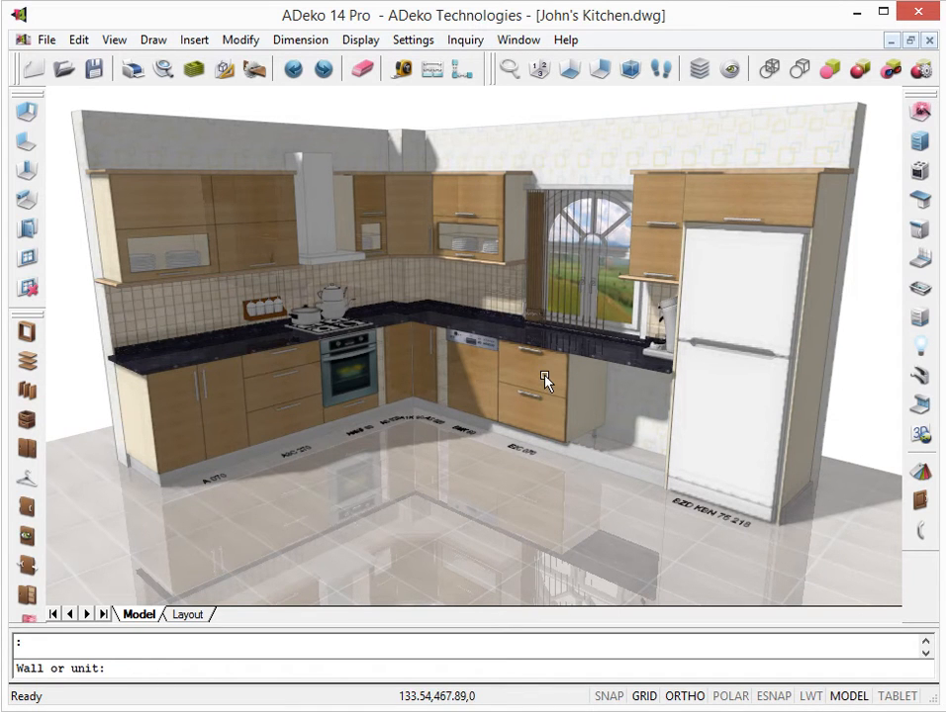
{"action": "left_click", "coordinate": [545, 379]}
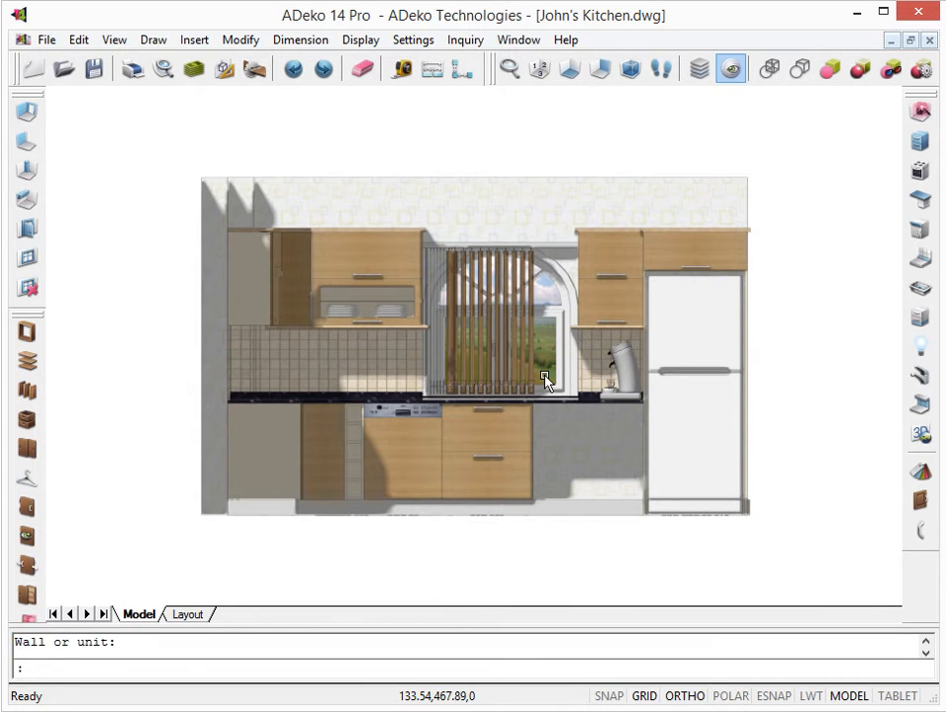
{"action": "left_click", "coordinate": [461, 72]}
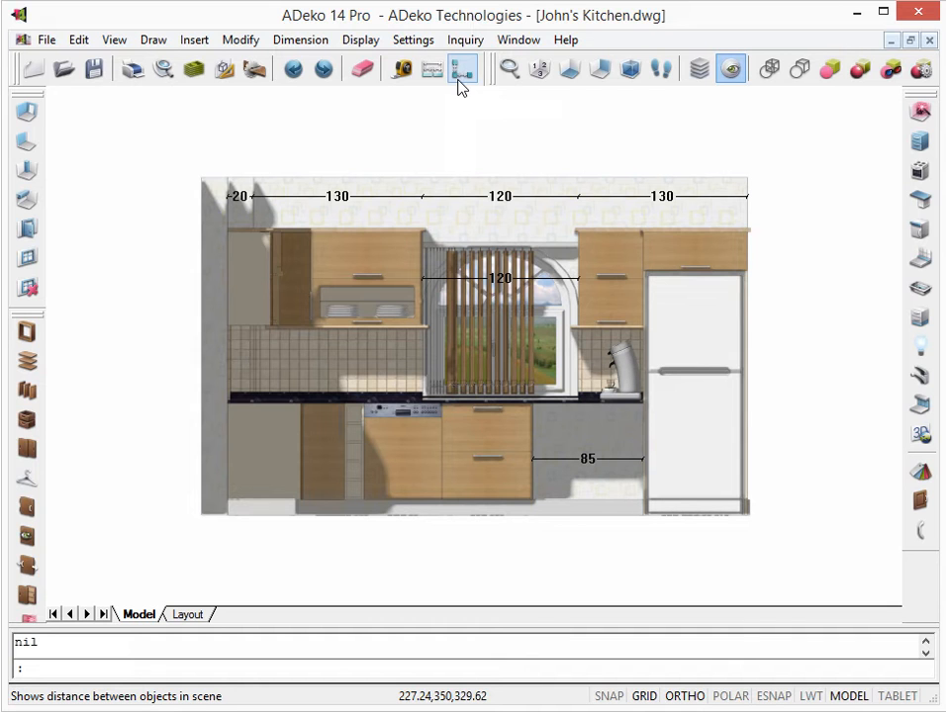
{"action": "left_click", "coordinate": [461, 77]}
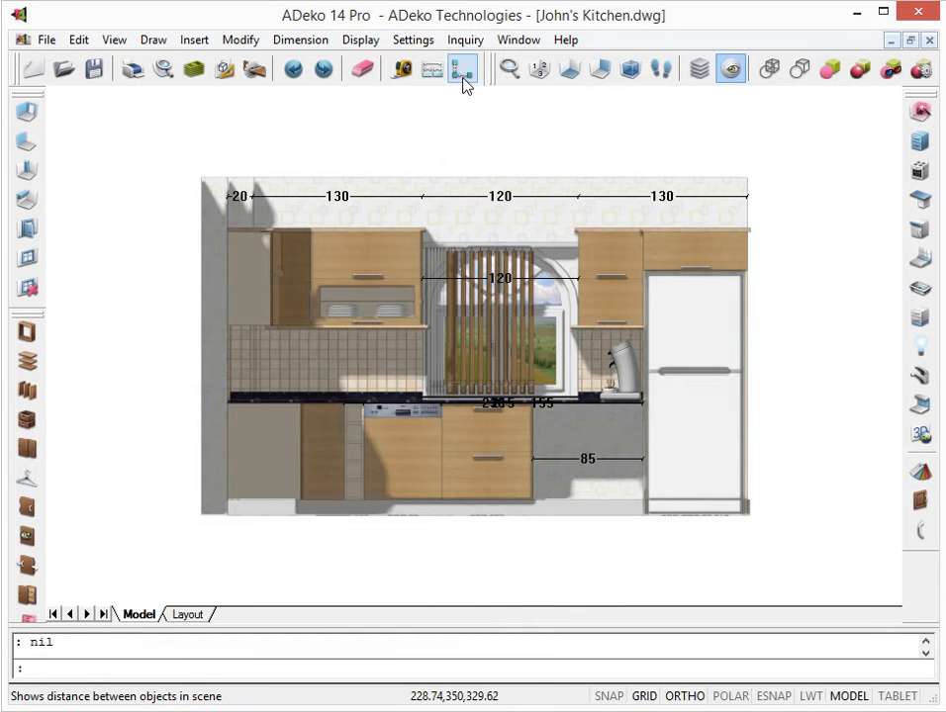
Insert the A 070 double-door unit from the Base Units group into the gap under the worktop, directly against the fridge
{"action": "left_click", "coordinate": [919, 143]}
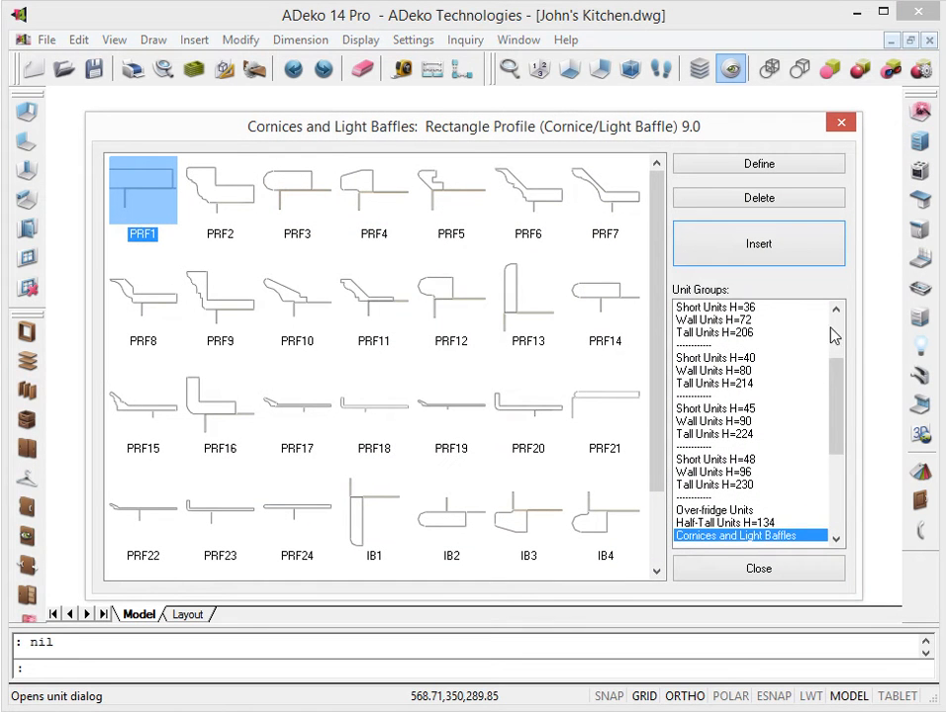
{"action": "left_click_drag", "start_coordinate": [839, 444], "coordinate": [836, 404]}
{"action": "left_click", "coordinate": [698, 310]}
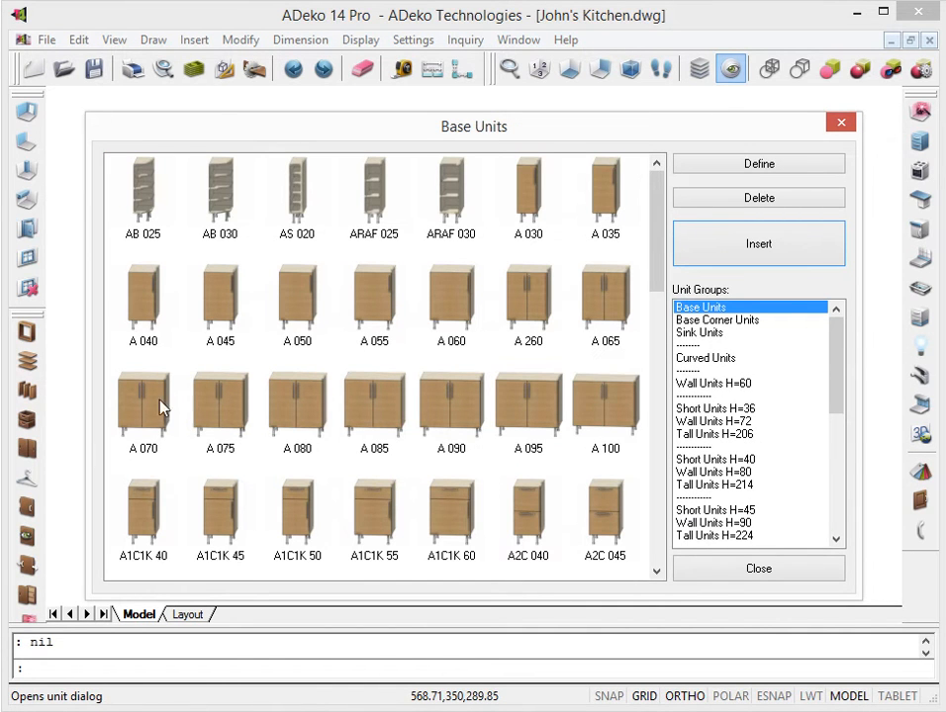
{"action": "left_click", "coordinate": [134, 417]}
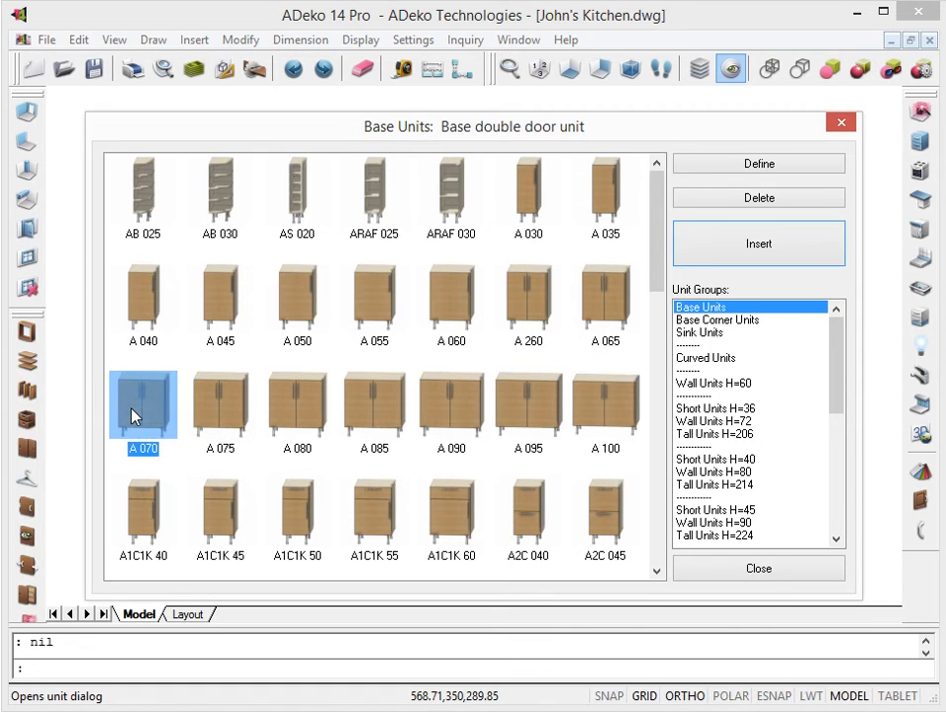
{"action": "left_click", "coordinate": [762, 256]}
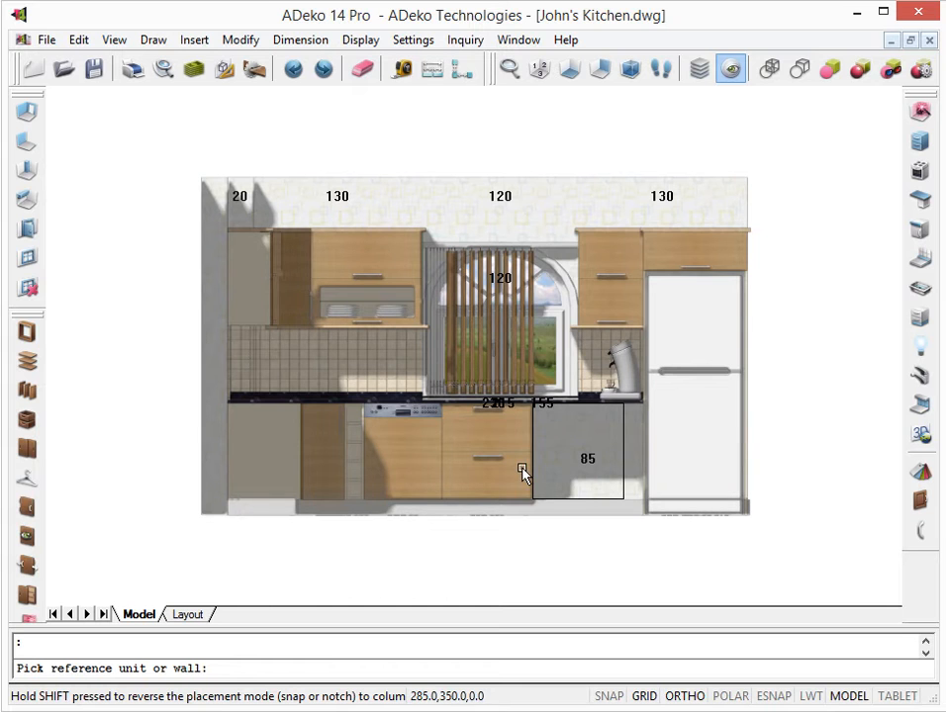
{"action": "left_click", "coordinate": [674, 465]}
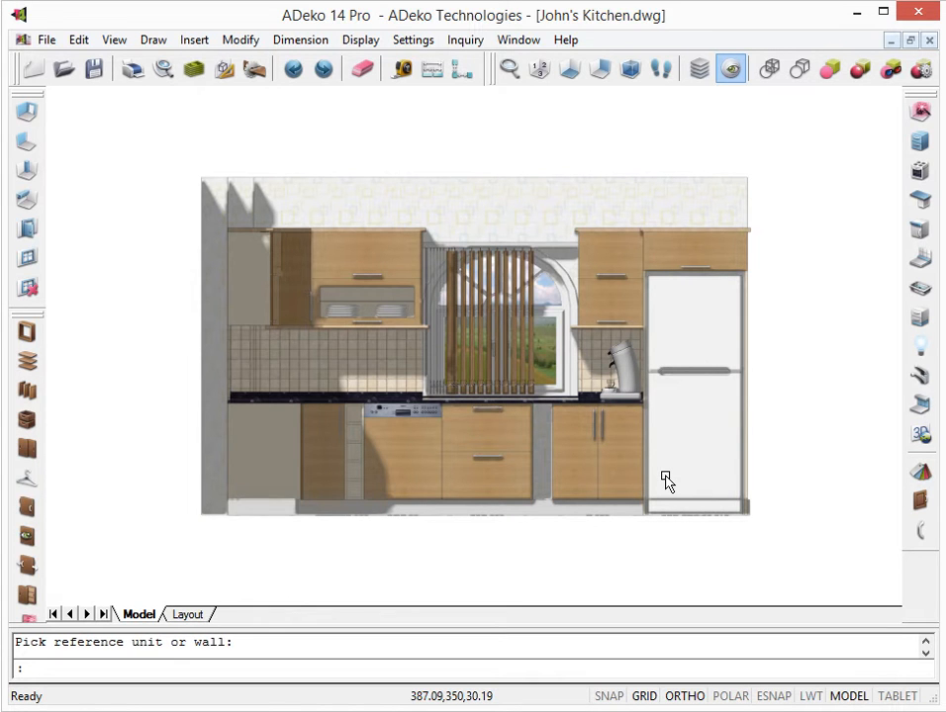
Move the two-drawer base unit against the A 070 unit, and move the dishwasher against the drawer unit
{"action": "left_click", "coordinate": [502, 429]}
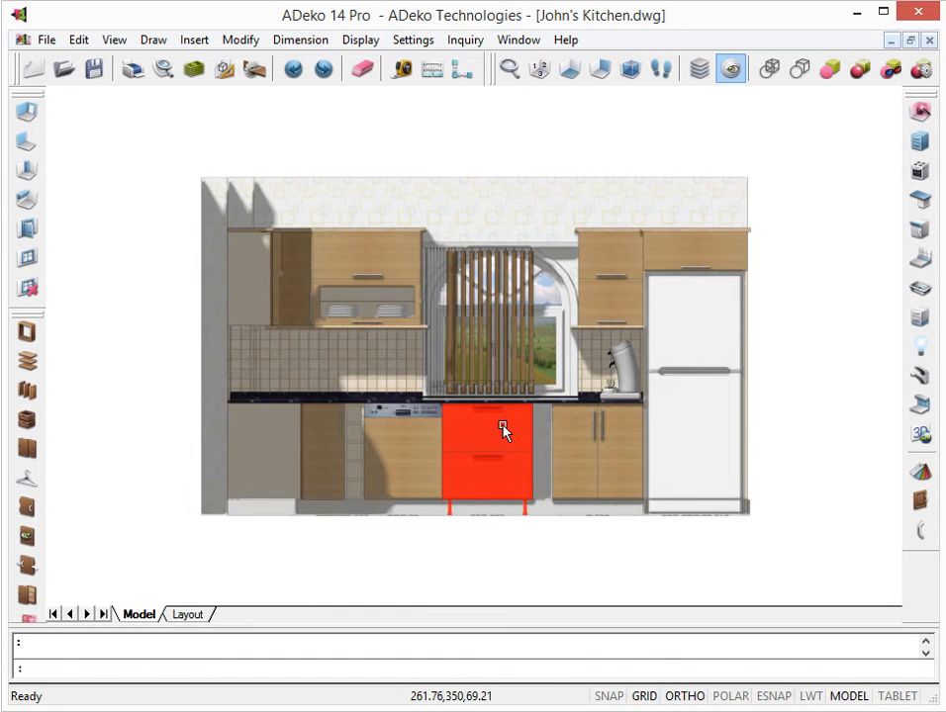
{"action": "right_click", "coordinate": [501, 423]}
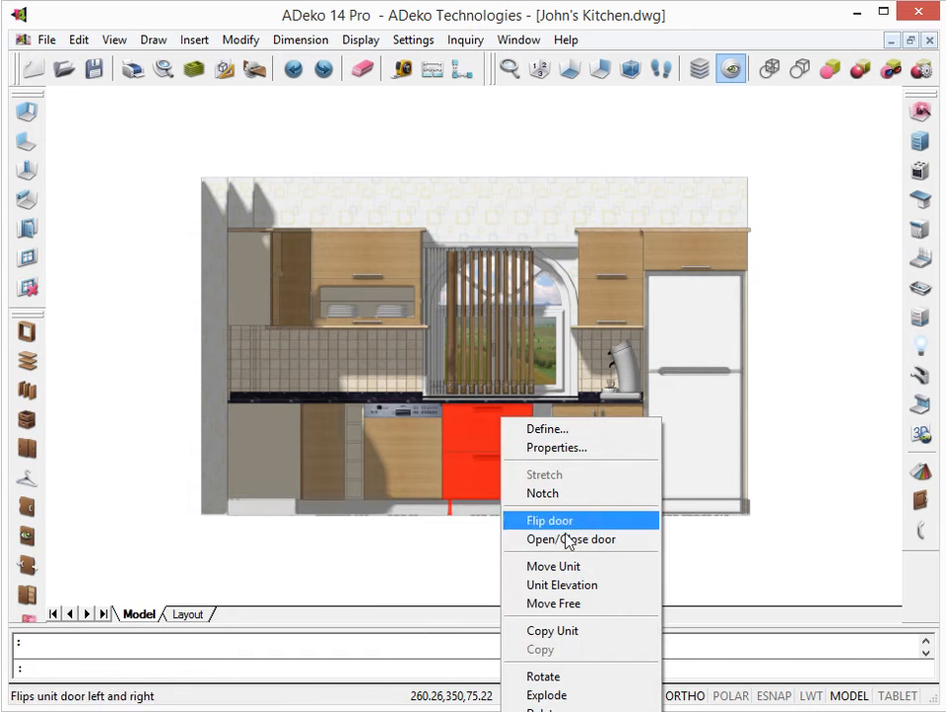
{"action": "left_click", "coordinate": [572, 567]}
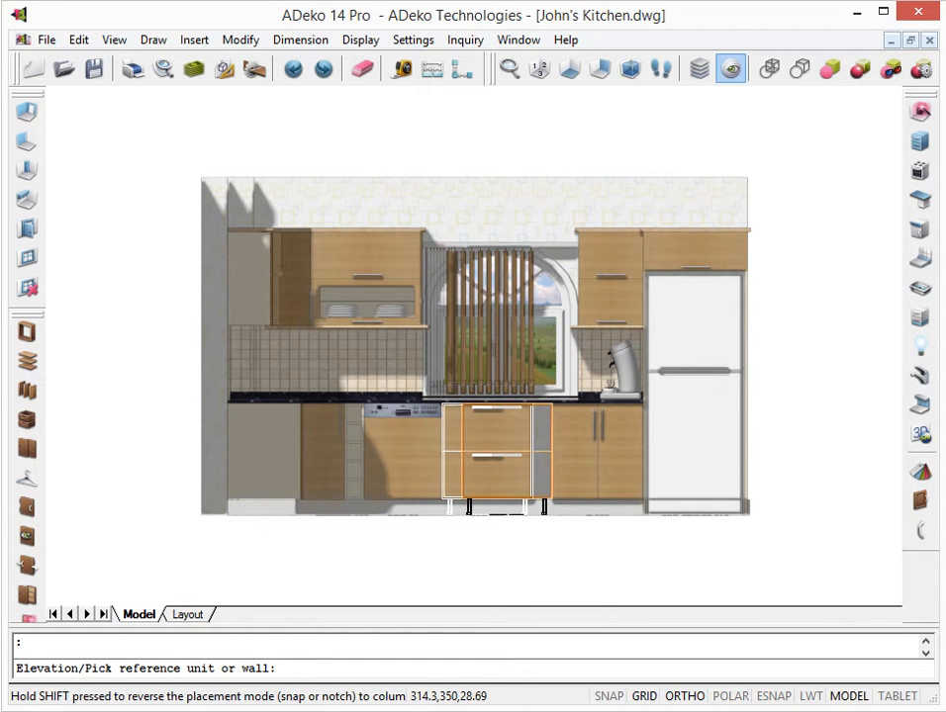
{"action": "left_click", "coordinate": [601, 477]}
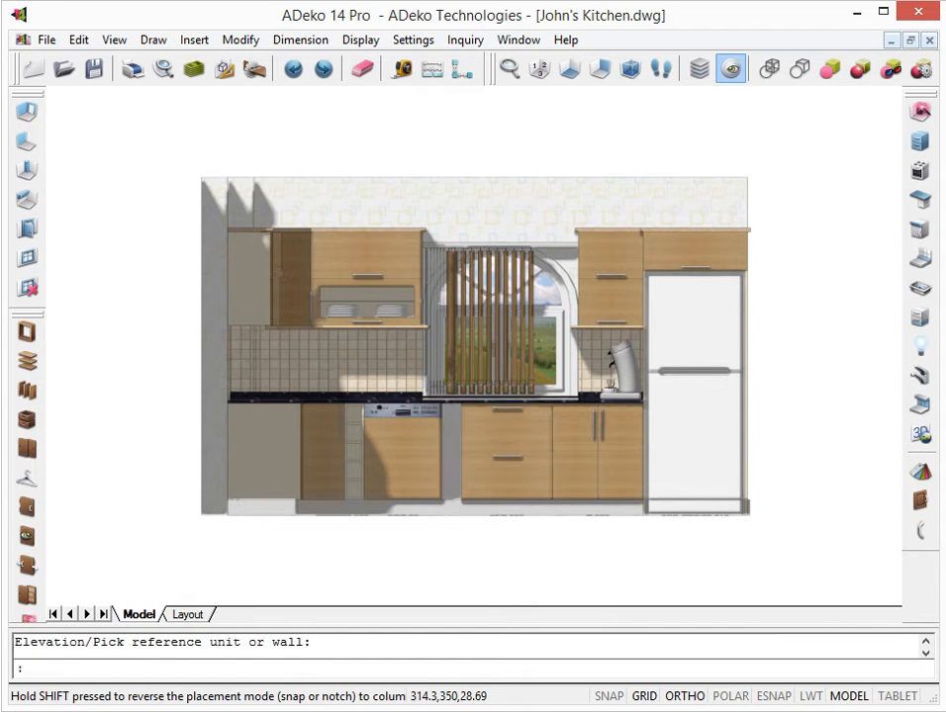
{"action": "left_click", "coordinate": [408, 425]}
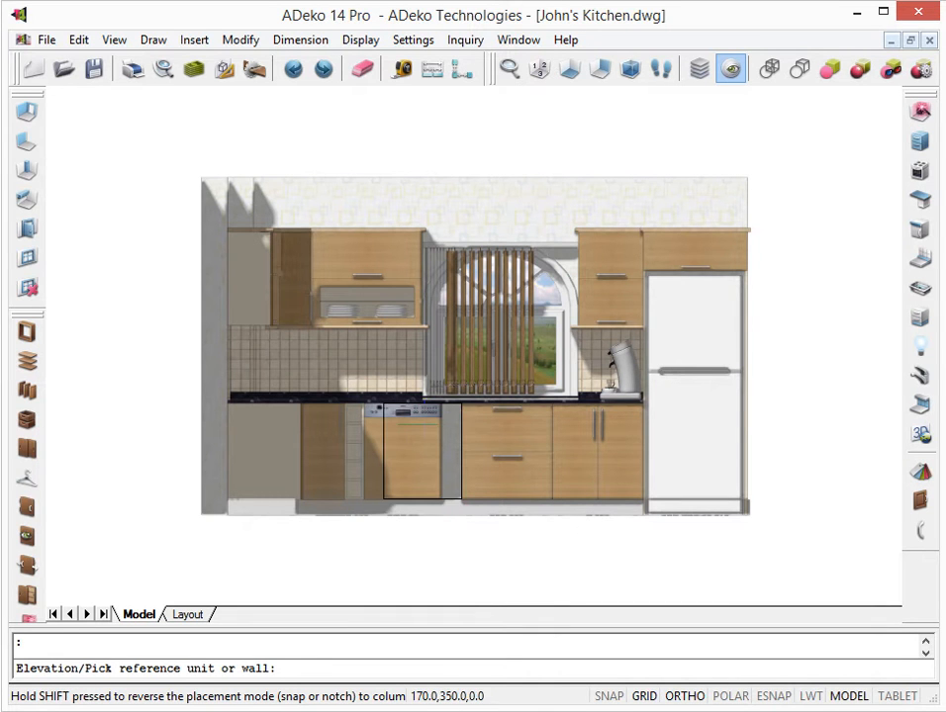
{"action": "left_click", "coordinate": [422, 452]}
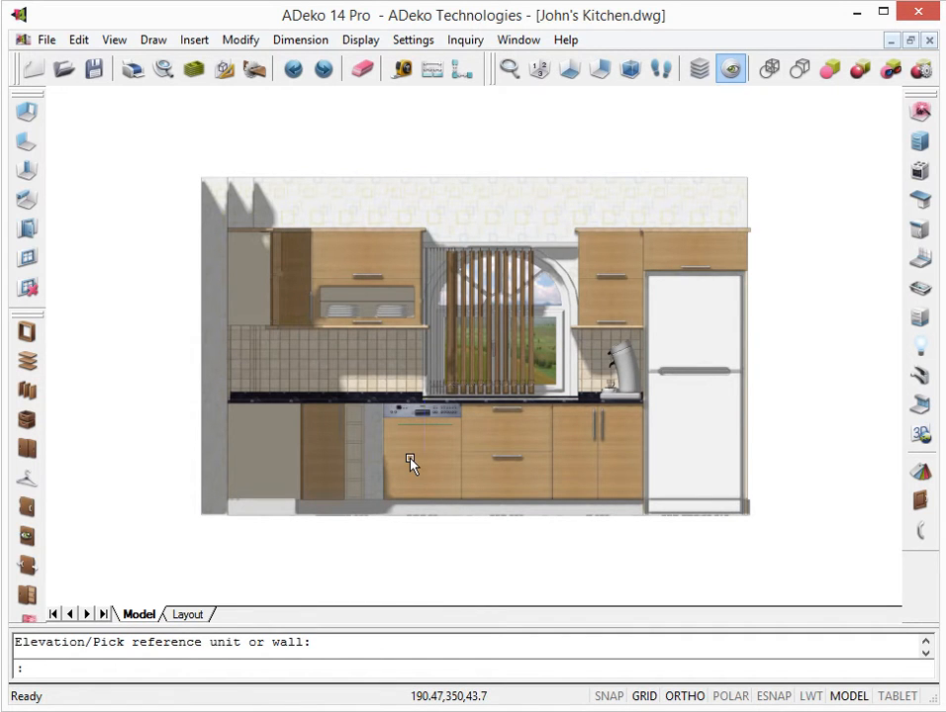
Redefine the open bottle unit beside the dishwasher with a width of 30 and the code AS 030
{"action": "right_click", "coordinate": [360, 420]}
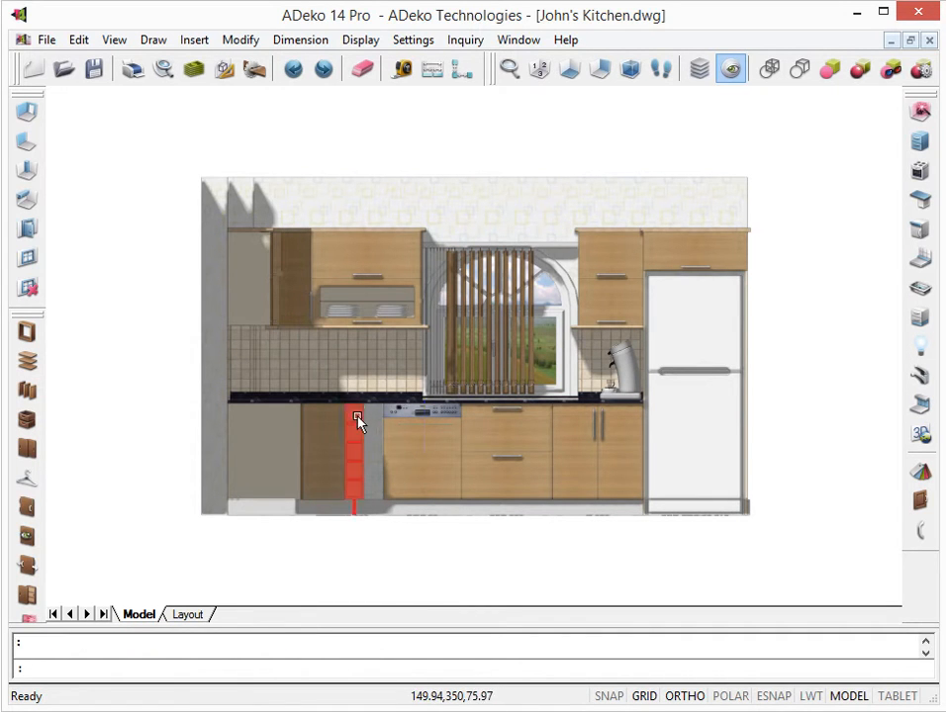
{"action": "right_click", "coordinate": [358, 424]}
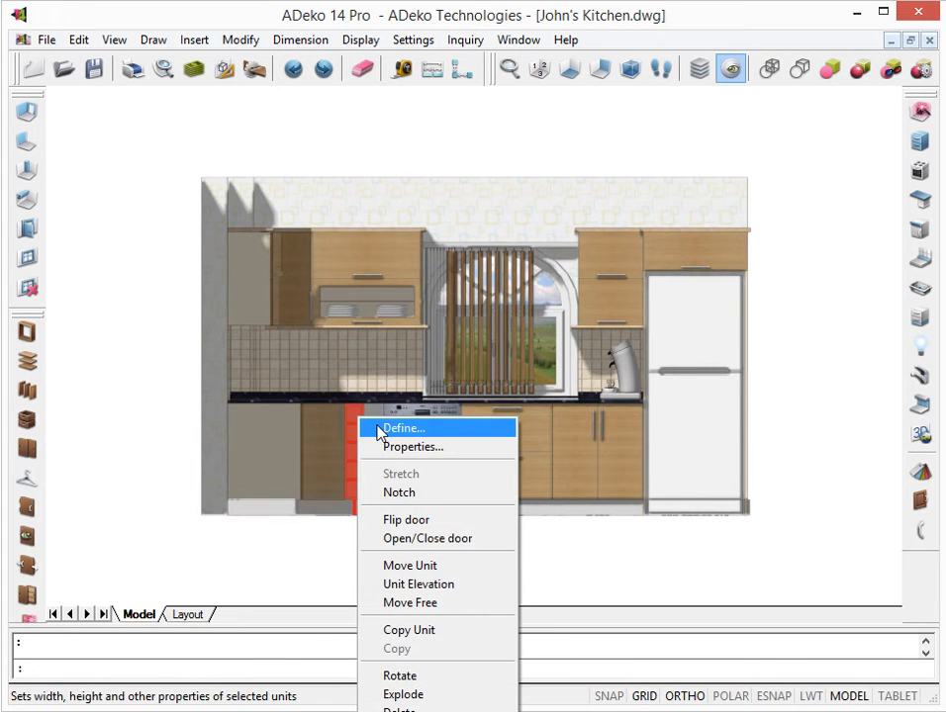
{"action": "left_click", "coordinate": [400, 429]}
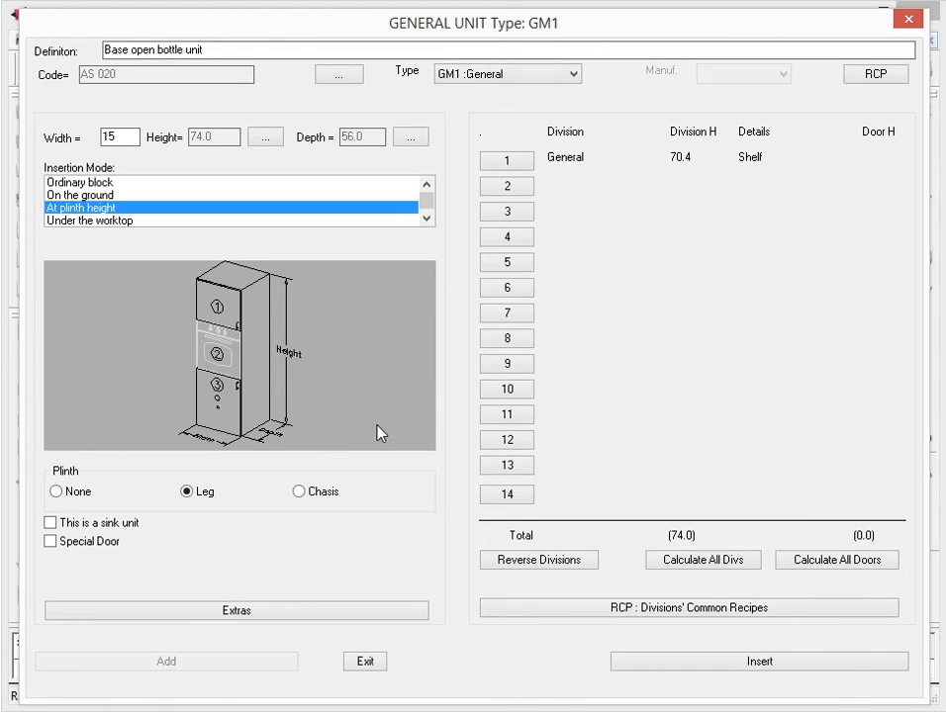
{"action": "double_click", "coordinate": [127, 136]}
{"action": "type", "text": "30"}
{"action": "left_click", "coordinate": [333, 78]}
{"action": "key", "text": "Left"}
{"action": "key", "text": "BackSpace"}
{"action": "type", "text": "3"}
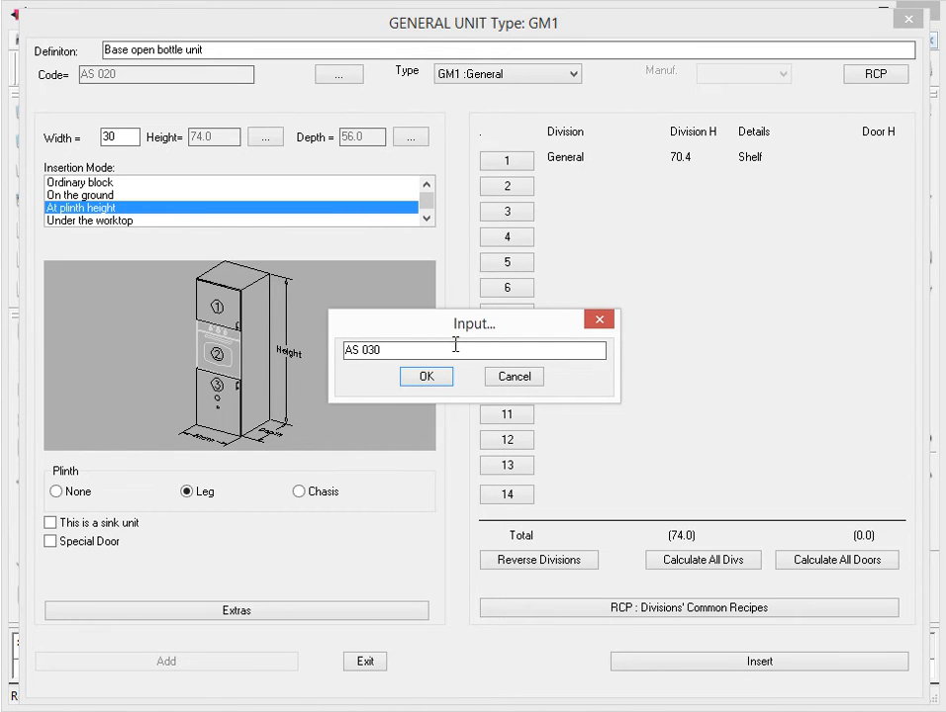
{"action": "left_click", "coordinate": [435, 382]}
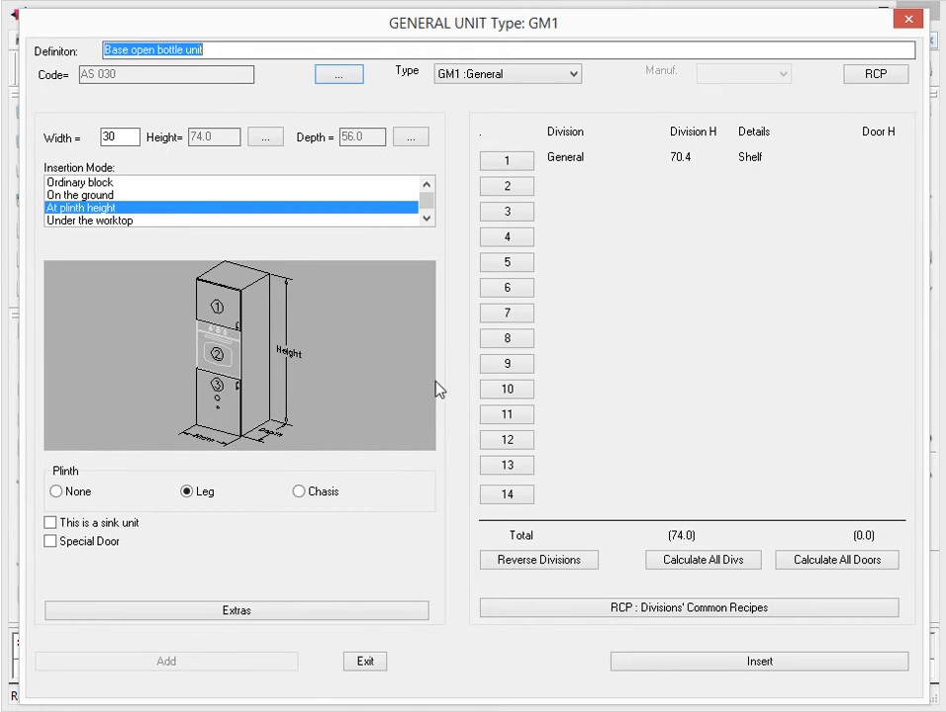
{"action": "left_click", "coordinate": [777, 662]}
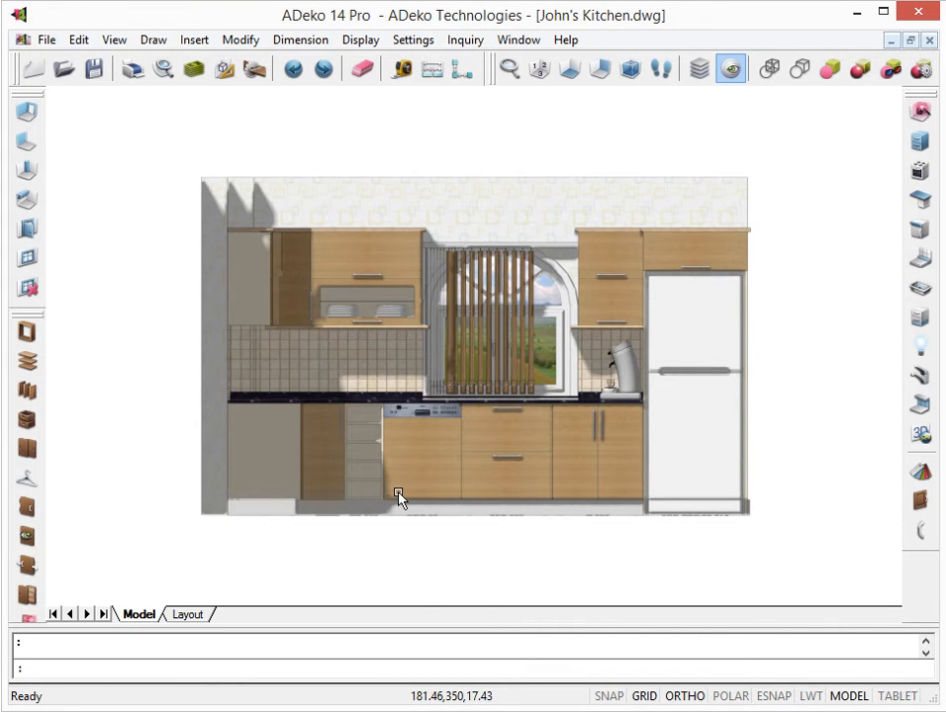
Insert the 65 - 100x48 sink from the Kitchen Sink group over the two-drawer unit below the window, and flip its orientation
{"action": "left_click", "coordinate": [630, 69]}
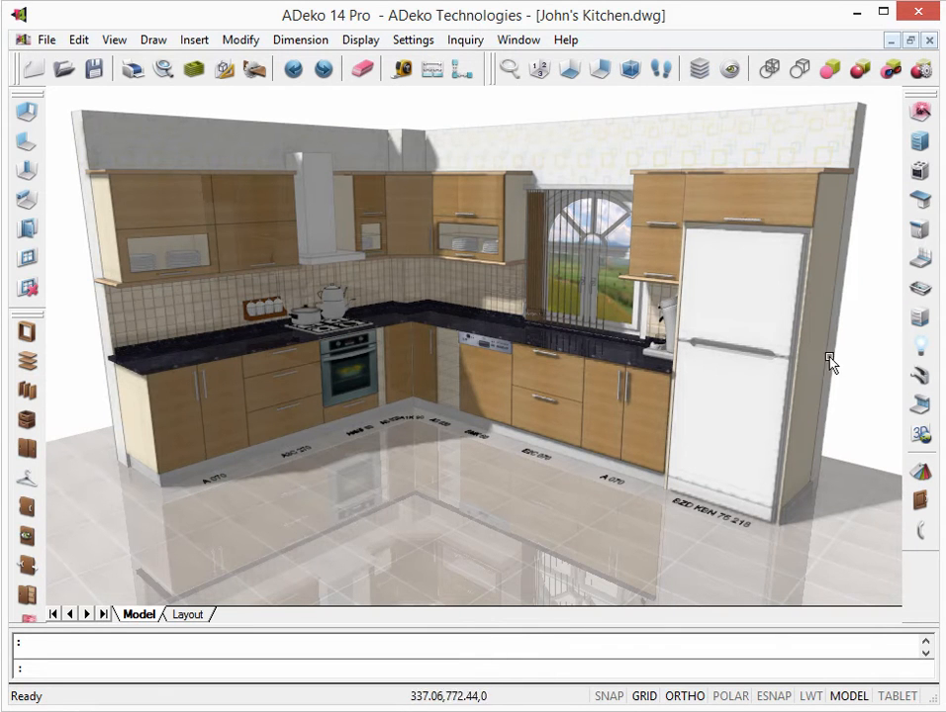
{"action": "left_click", "coordinate": [918, 379]}
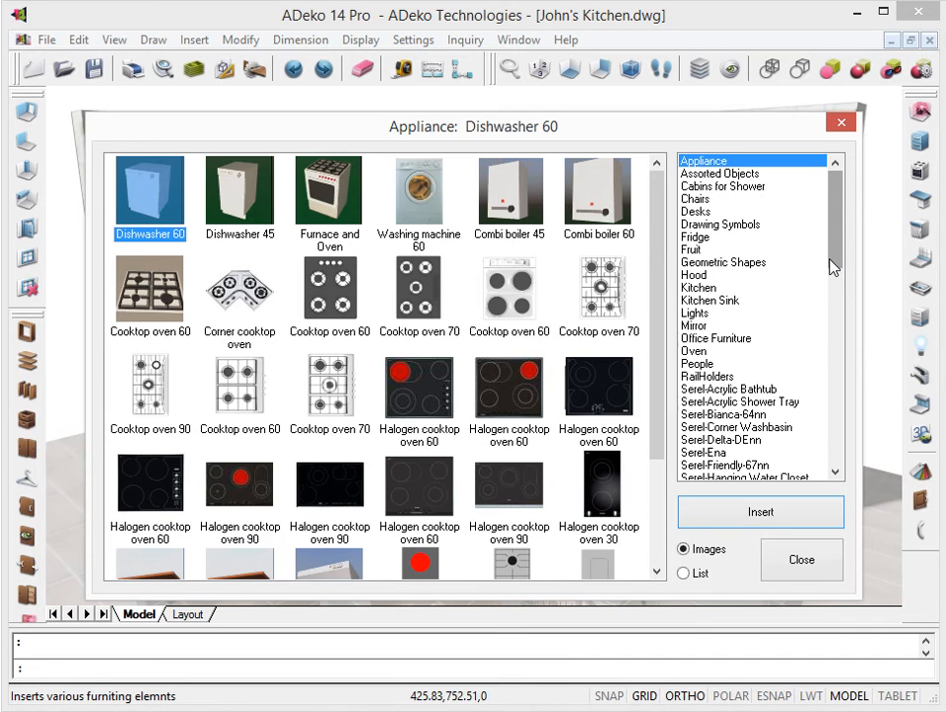
{"action": "left_click", "coordinate": [723, 302]}
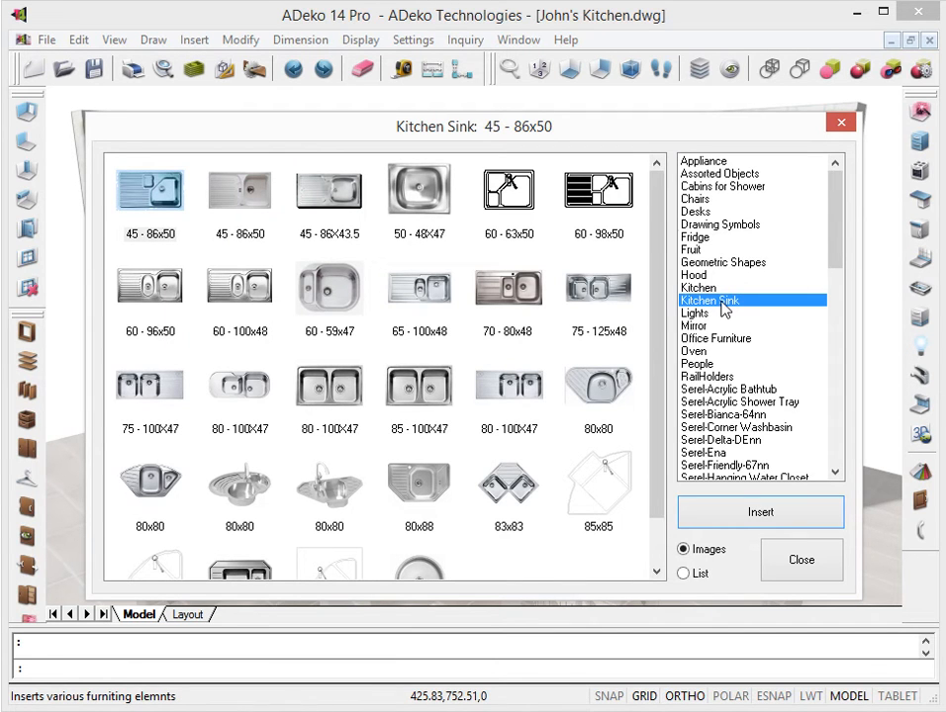
{"action": "left_click", "coordinate": [414, 307]}
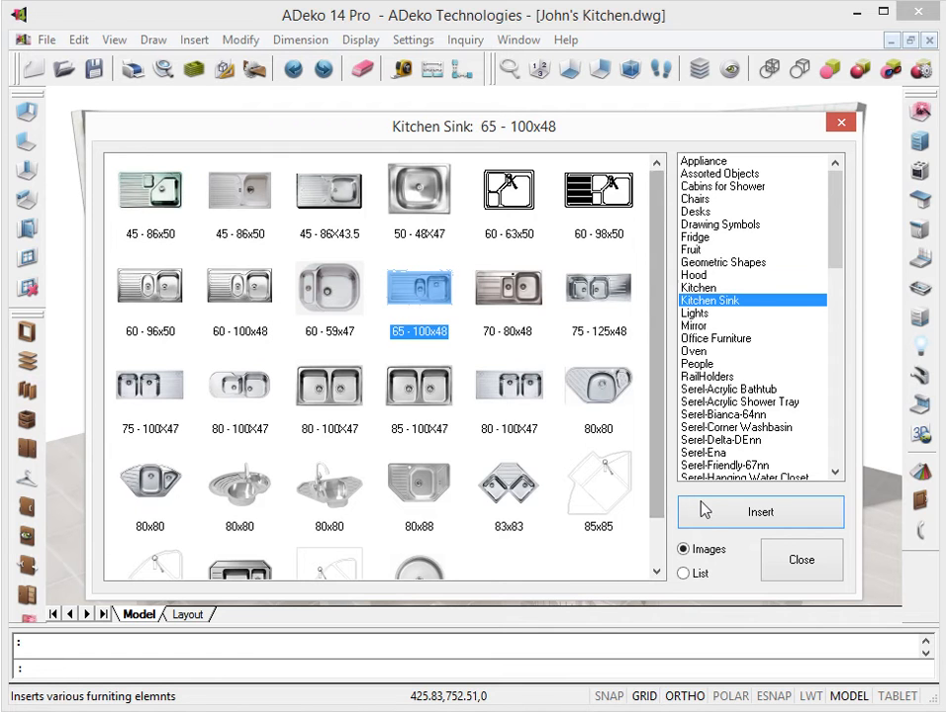
{"action": "left_click", "coordinate": [711, 514]}
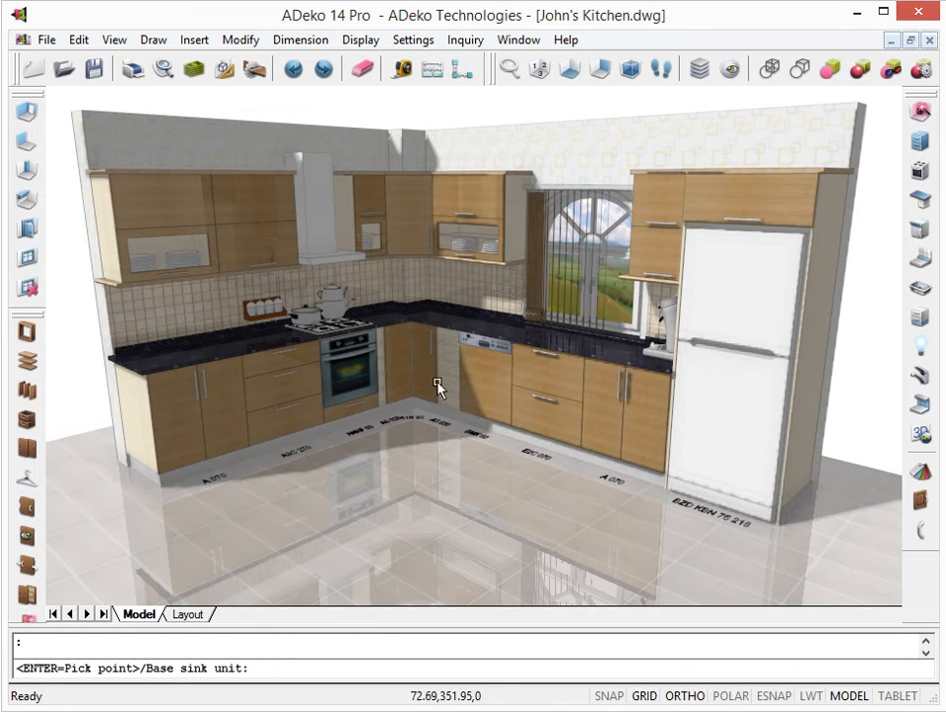
{"action": "left_click", "coordinate": [556, 348]}
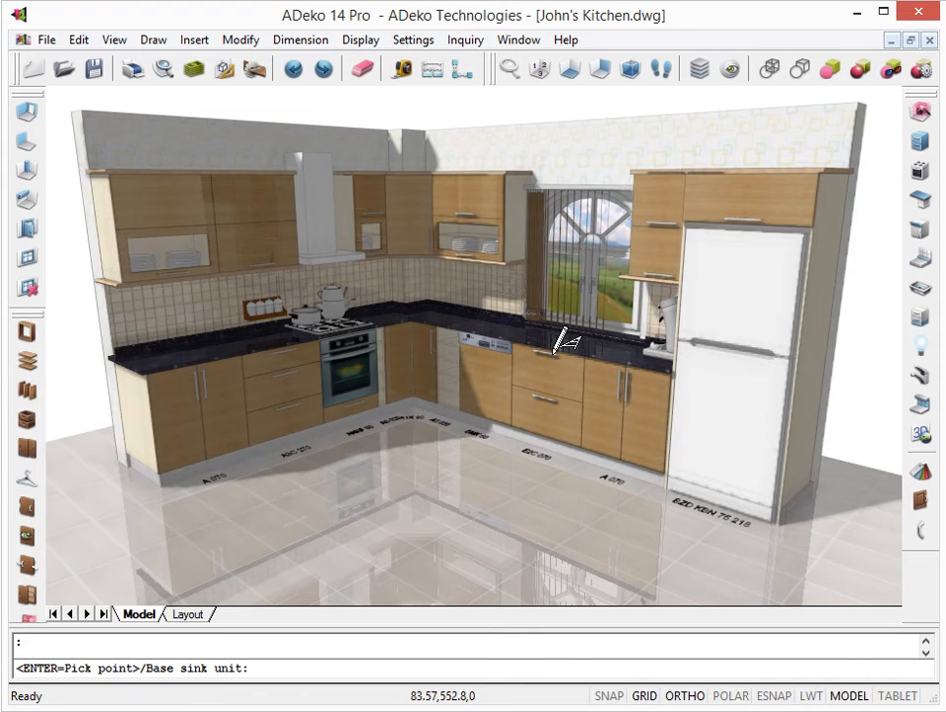
{"action": "left_click", "coordinate": [560, 344]}
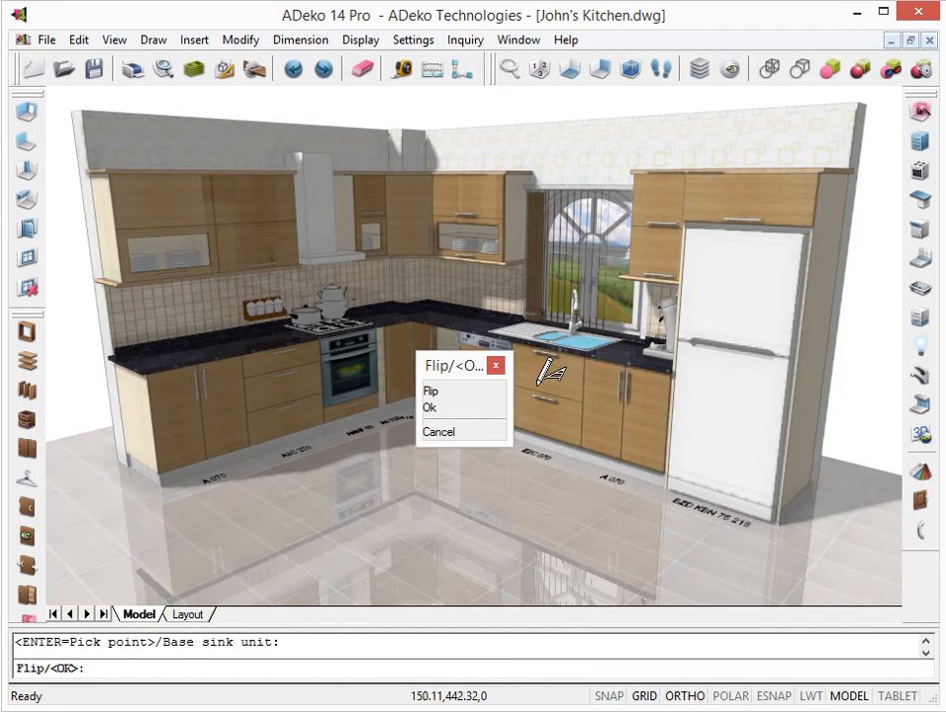
{"action": "left_click", "coordinate": [473, 393]}
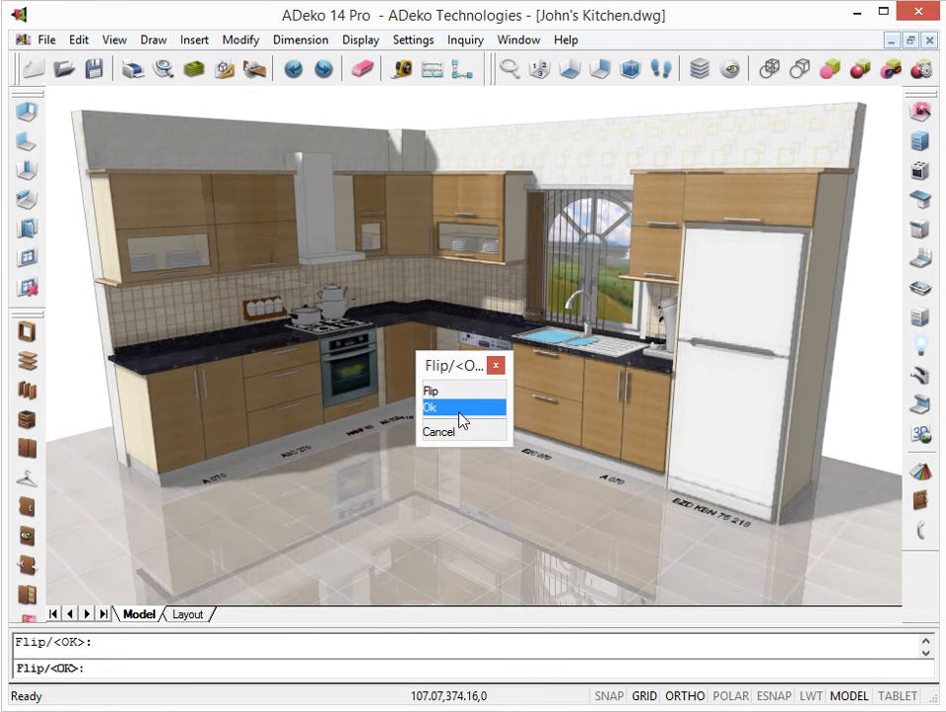
{"action": "left_click", "coordinate": [458, 409]}
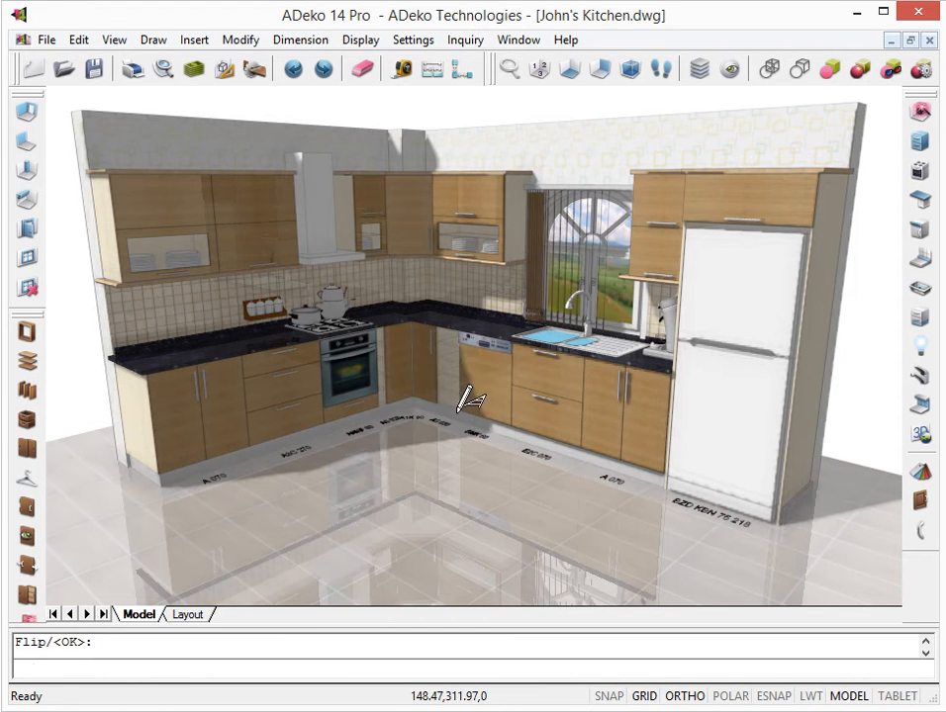
{"action": "key", "text": "Escape"}
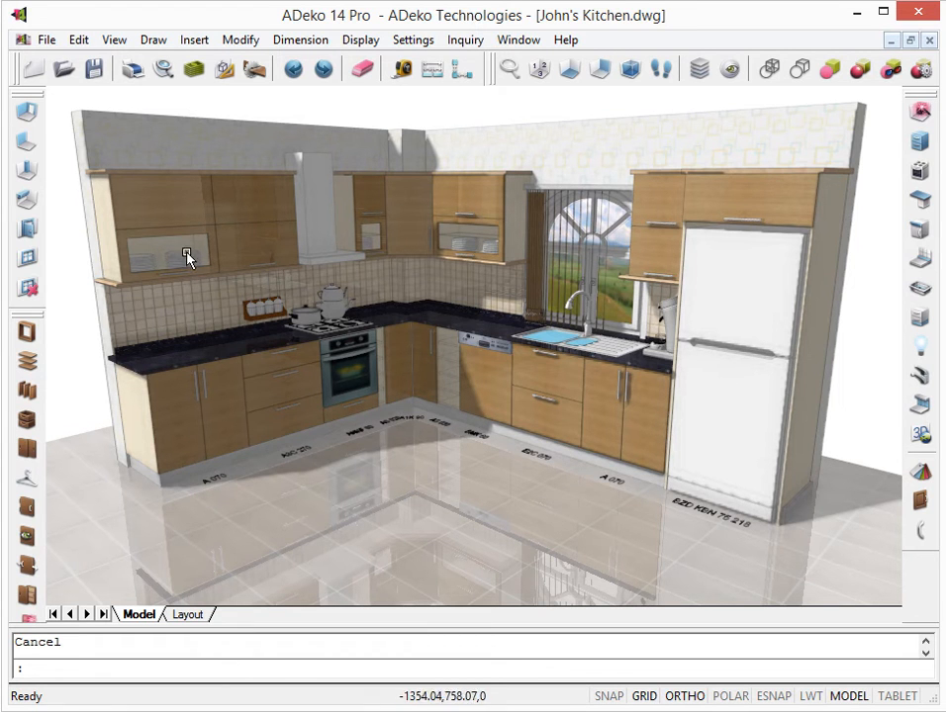
Redefine division 2 of the wall unit directly beside the hood with a Gls OpUp door and a glass shelf
{"action": "left_click", "coordinate": [246, 214]}
{"action": "right_click", "coordinate": [246, 211]}
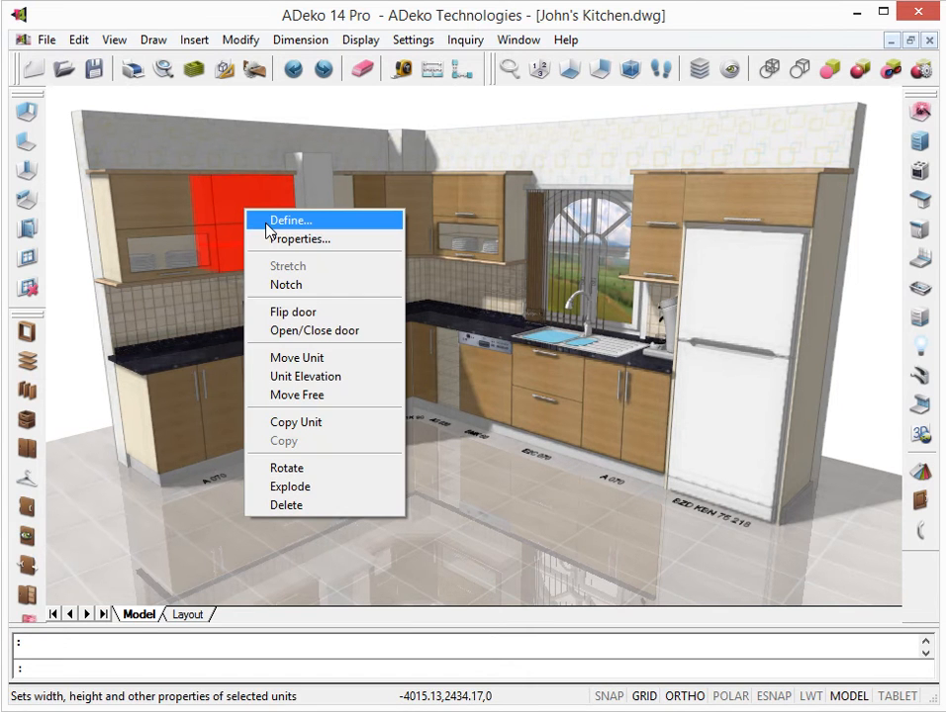
{"action": "left_click", "coordinate": [266, 223]}
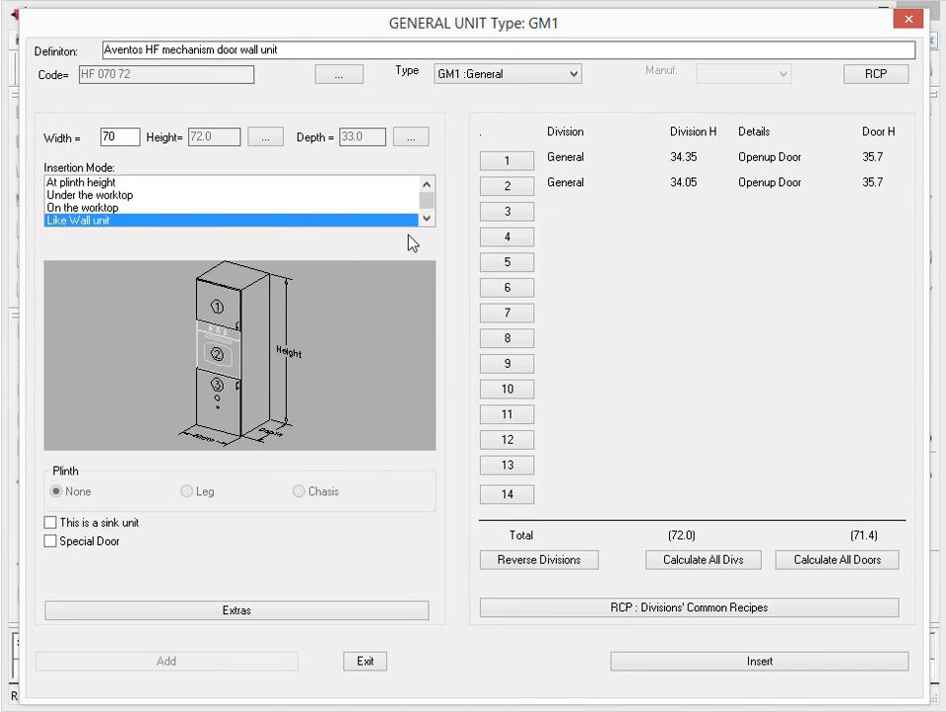
{"action": "left_click", "coordinate": [503, 187]}
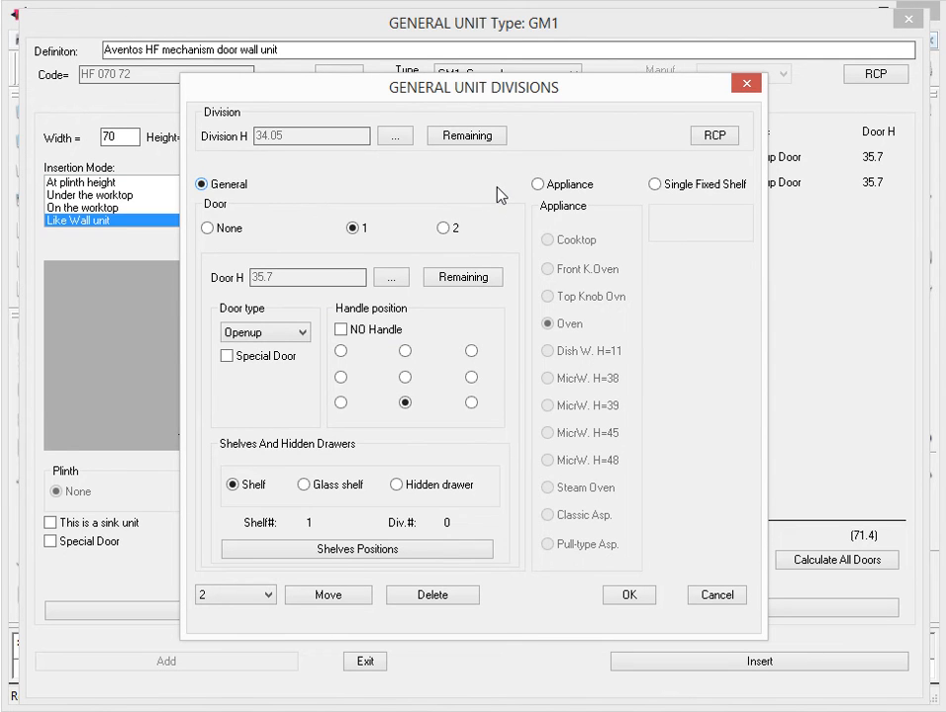
{"action": "left_click", "coordinate": [285, 333]}
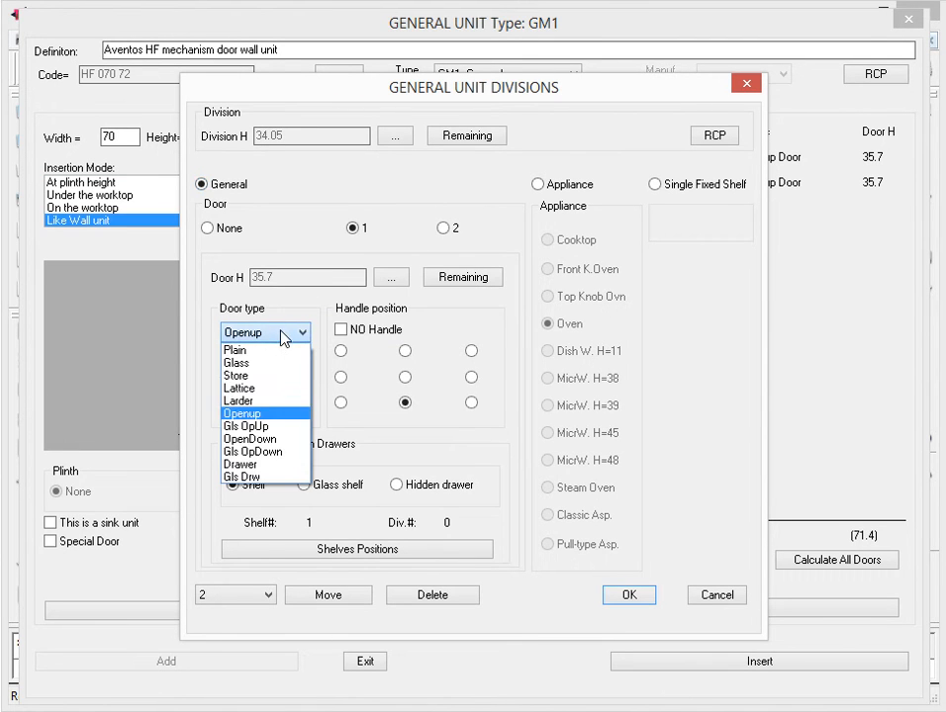
{"action": "left_click", "coordinate": [279, 426]}
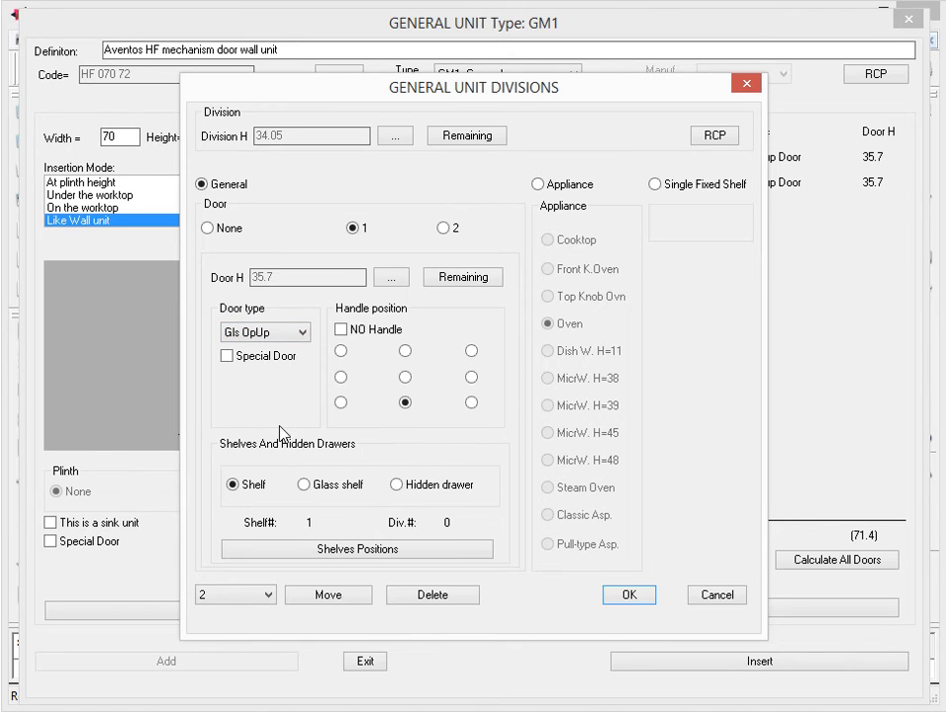
{"action": "left_click", "coordinate": [326, 486]}
{"action": "left_click", "coordinate": [624, 596]}
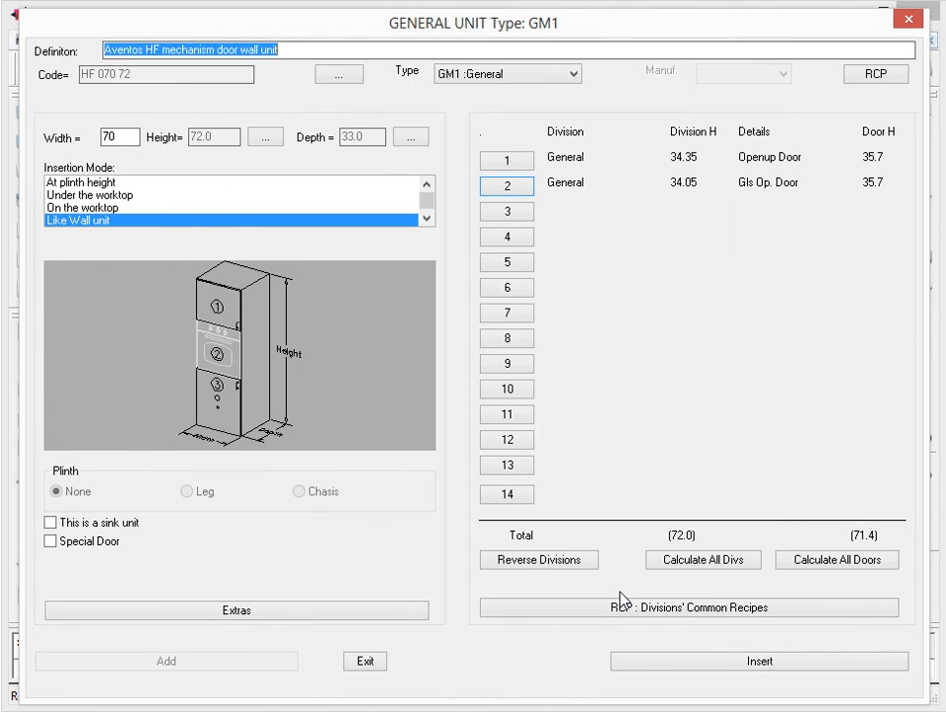
{"action": "left_click", "coordinate": [707, 663]}
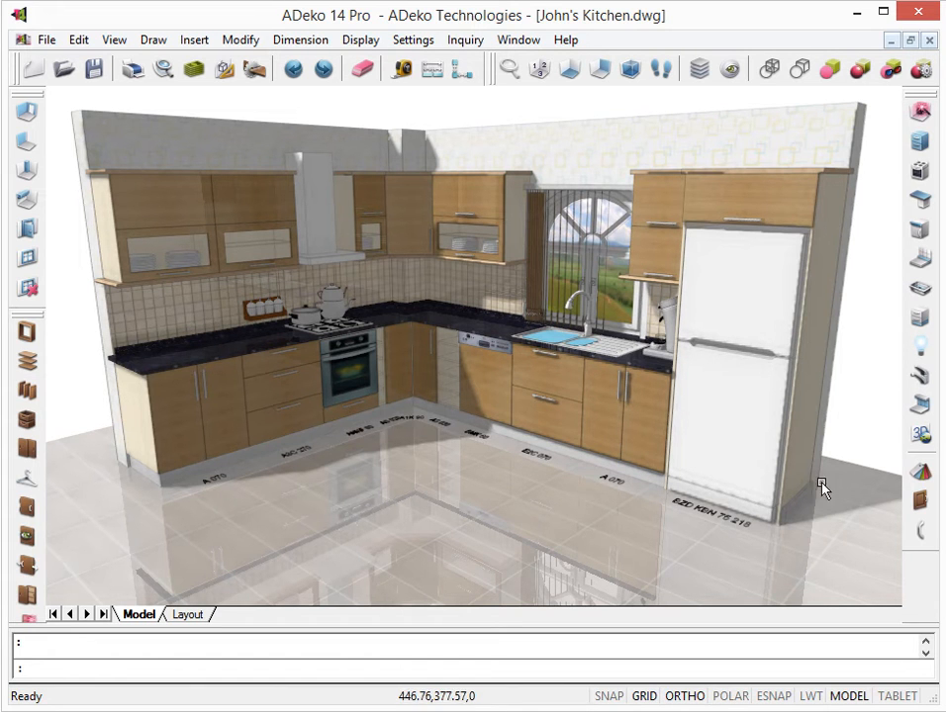
Assign the KLASIK4 door model from the Classic group to the cabinets, and apply handle 402 to the entire kitchen
{"action": "left_click", "coordinate": [919, 503]}
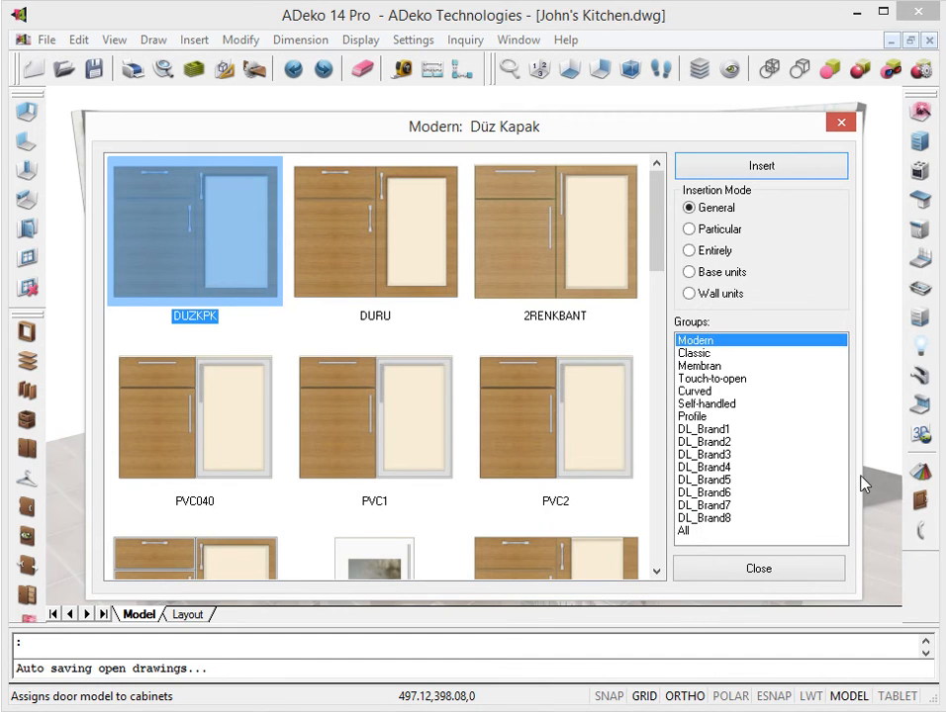
{"action": "left_click", "coordinate": [698, 353]}
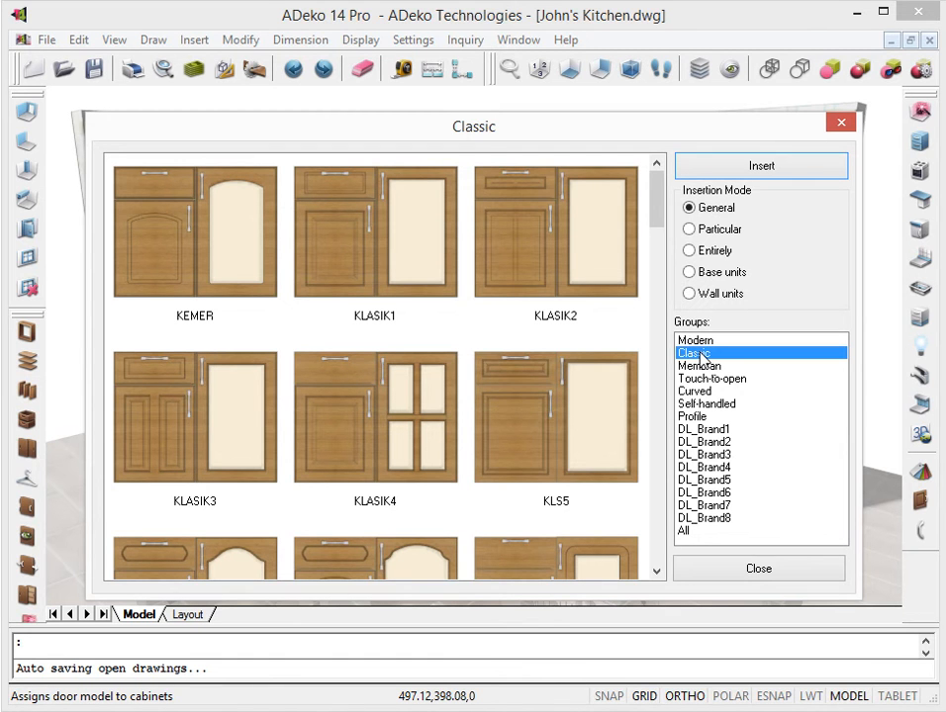
{"action": "double_click", "coordinate": [408, 418]}
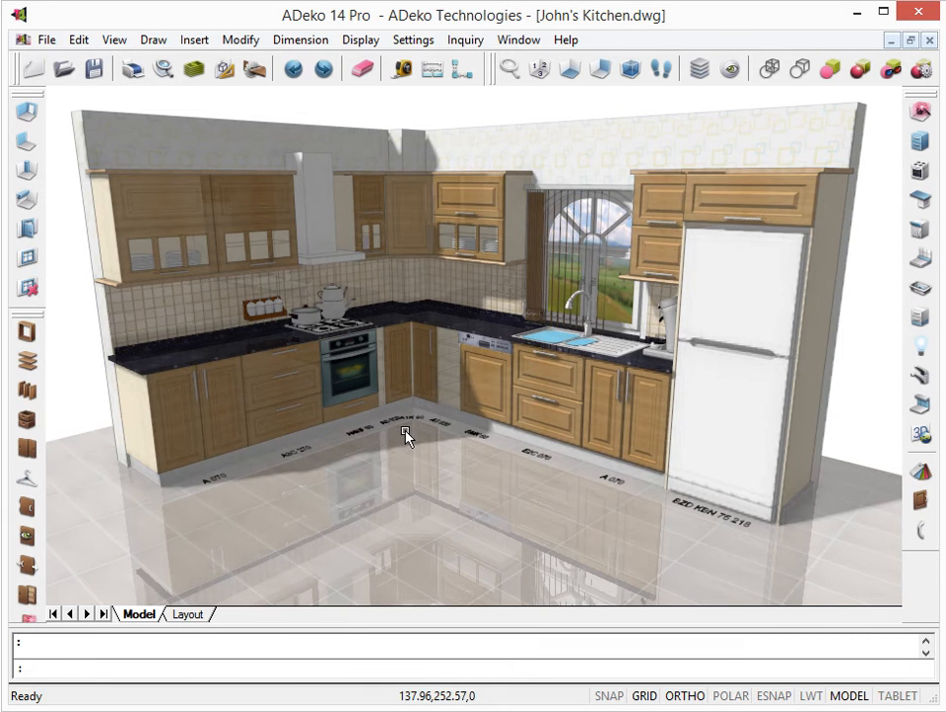
{"action": "left_click", "coordinate": [919, 534]}
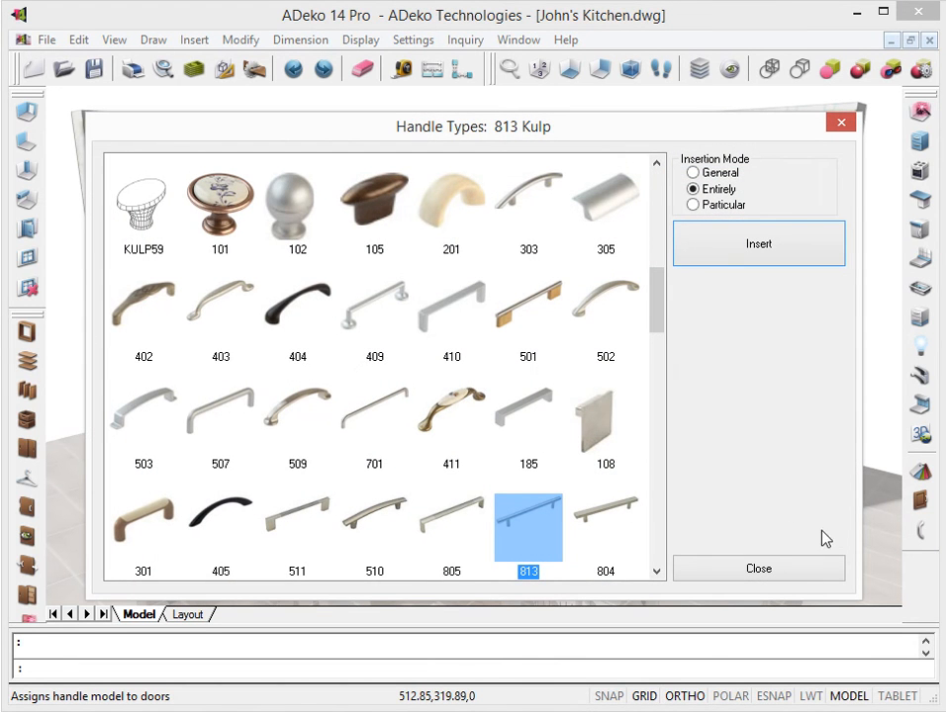
{"action": "double_click", "coordinate": [137, 318]}
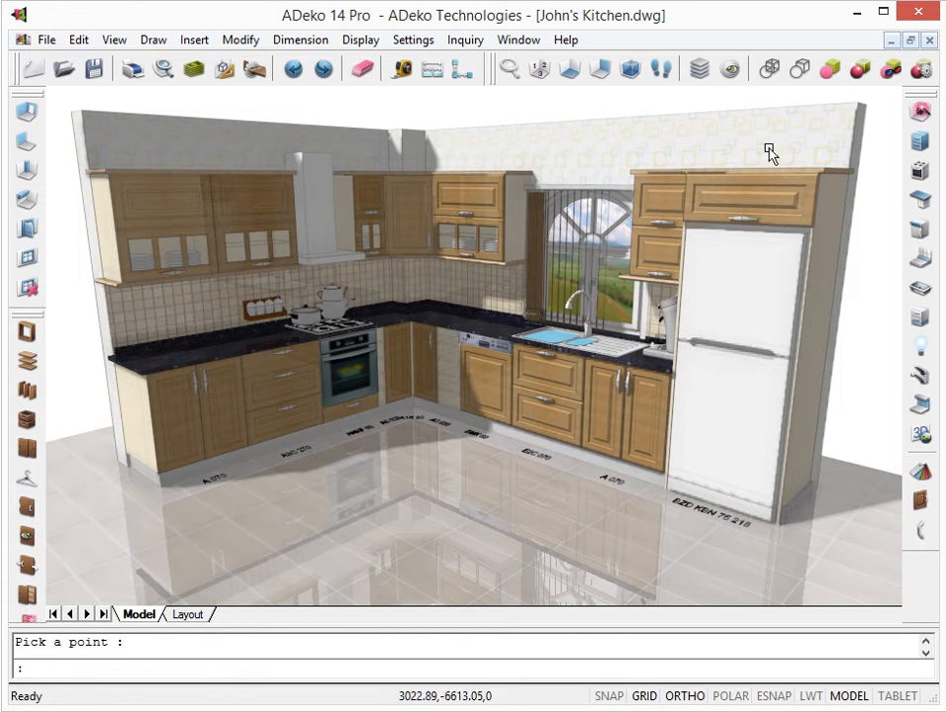
Apply the 034 - Amerikan Mesesi material from the Orma Mat library to the cabinet doors, set to layer
{"action": "left_click", "coordinate": [921, 69]}
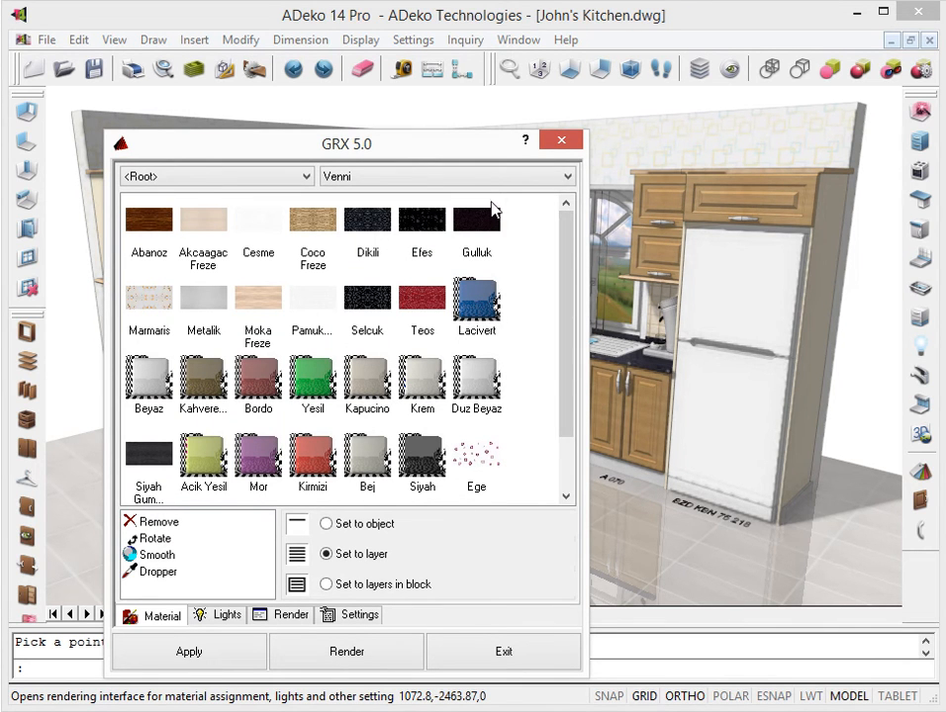
{"action": "left_click", "coordinate": [495, 178]}
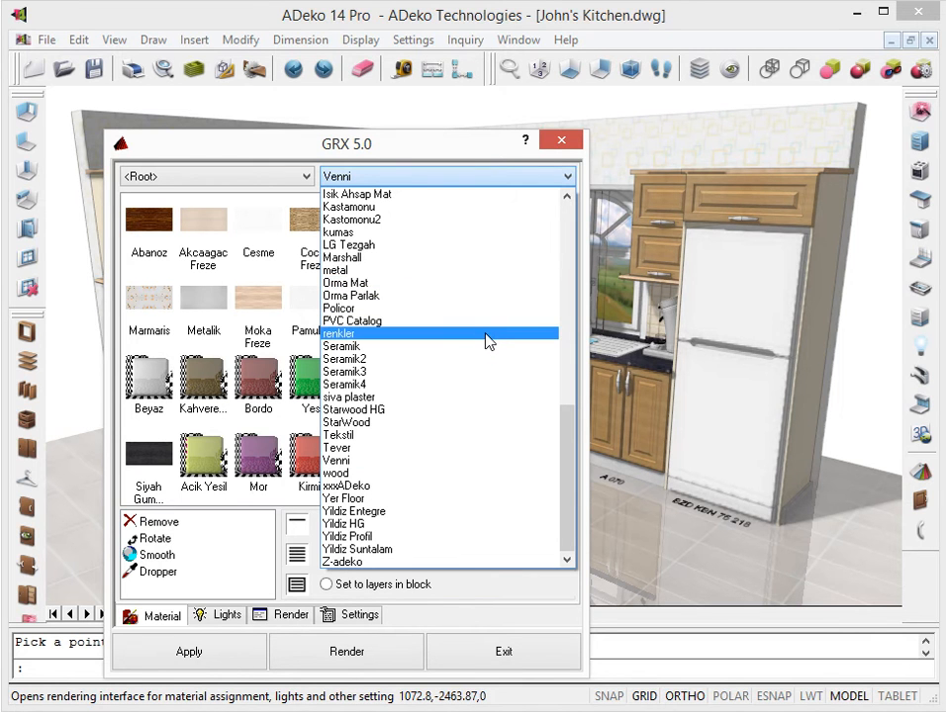
{"action": "scroll", "coordinate": [486, 341], "scroll_direction": "up", "scroll_amount": 3}
{"action": "scroll", "coordinate": [484, 353], "scroll_direction": "up", "scroll_amount": 1}
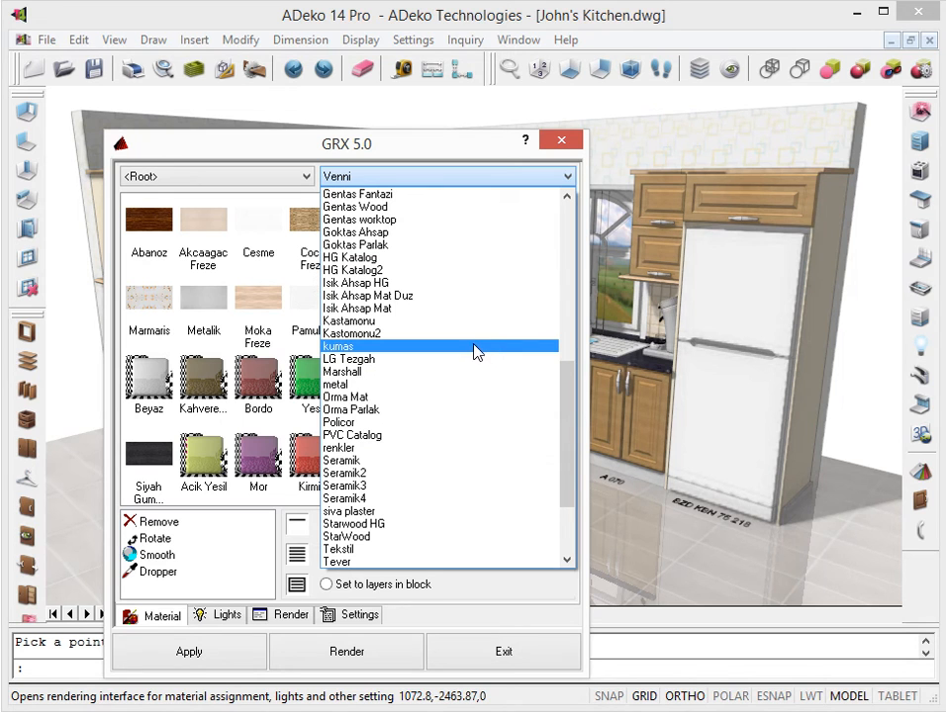
{"action": "scroll", "coordinate": [474, 348], "scroll_direction": "down", "scroll_amount": 4}
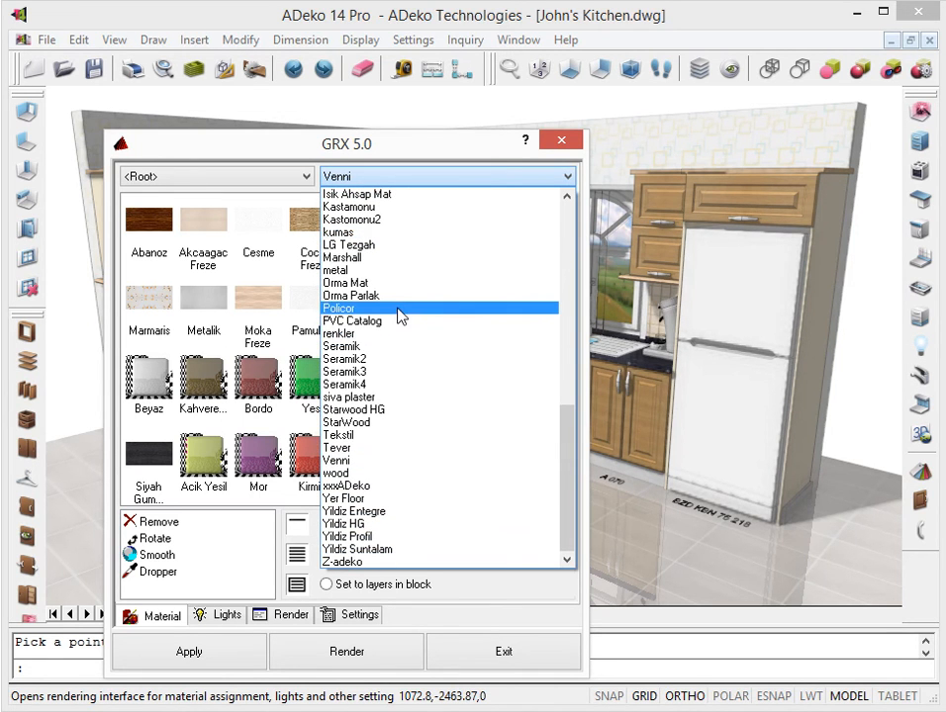
{"action": "left_click", "coordinate": [393, 284]}
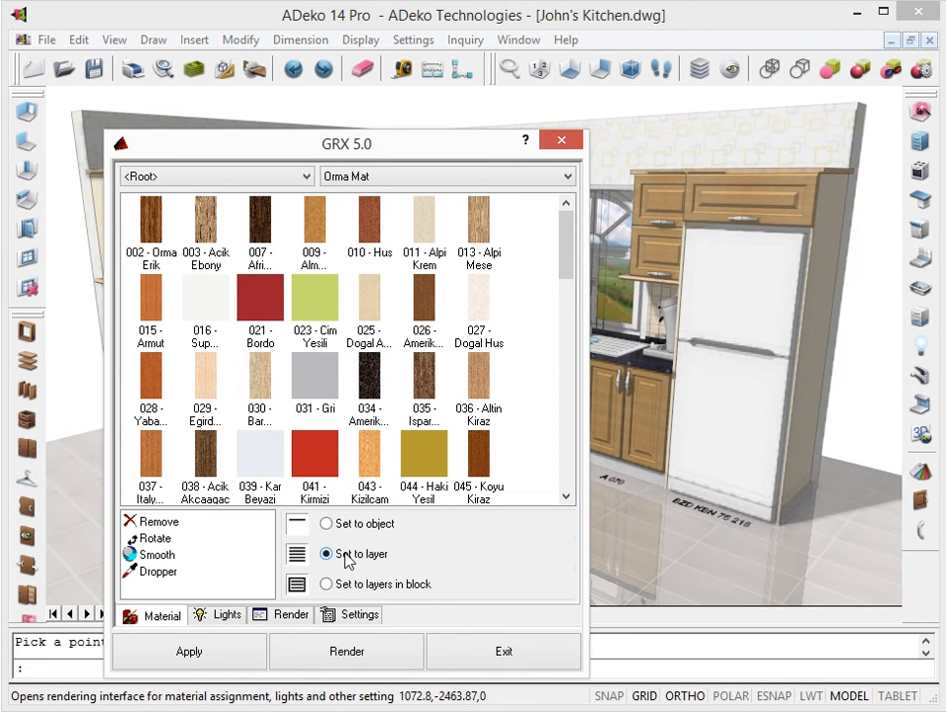
{"action": "left_click_drag", "start_coordinate": [372, 368], "coordinate": [237, 412]}
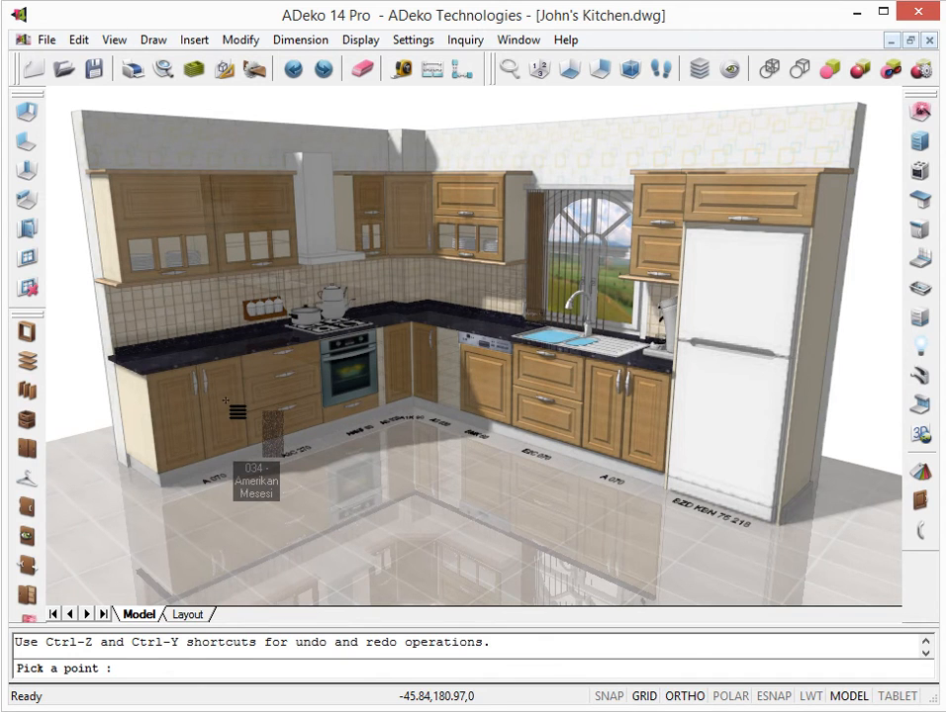
{"action": "left_click_drag", "start_coordinate": [226, 401], "coordinate": [226, 400]}
{"action": "left_click", "coordinate": [226, 398]}
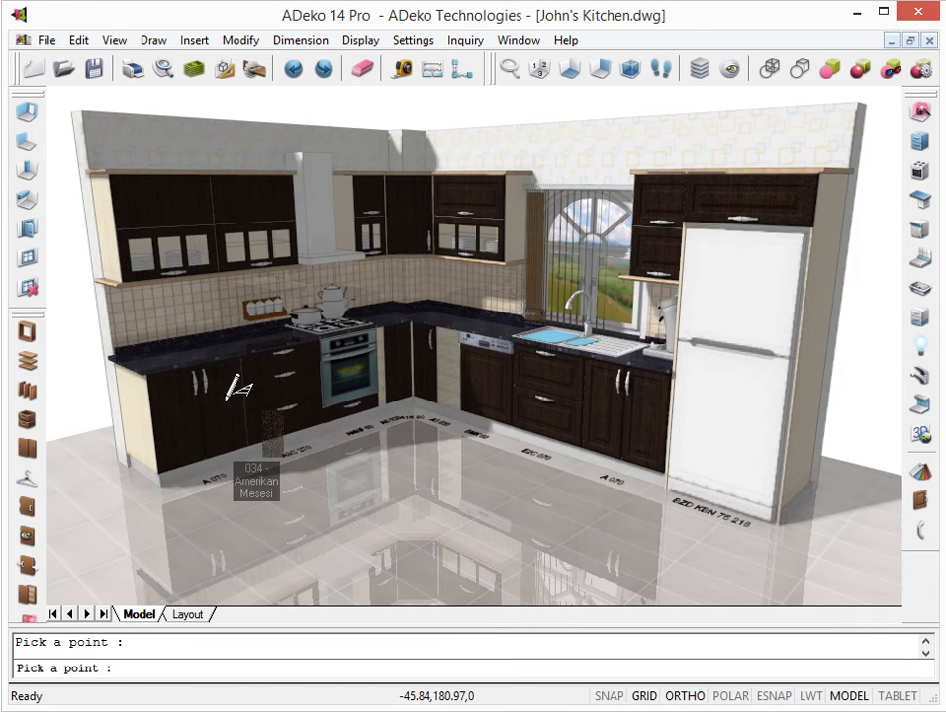
Apply the 063 - Teak material, set to object, to the two upper flap doors of the wall units before the hood
{"action": "left_click_drag", "start_coordinate": [226, 400], "coordinate": [225, 401]}
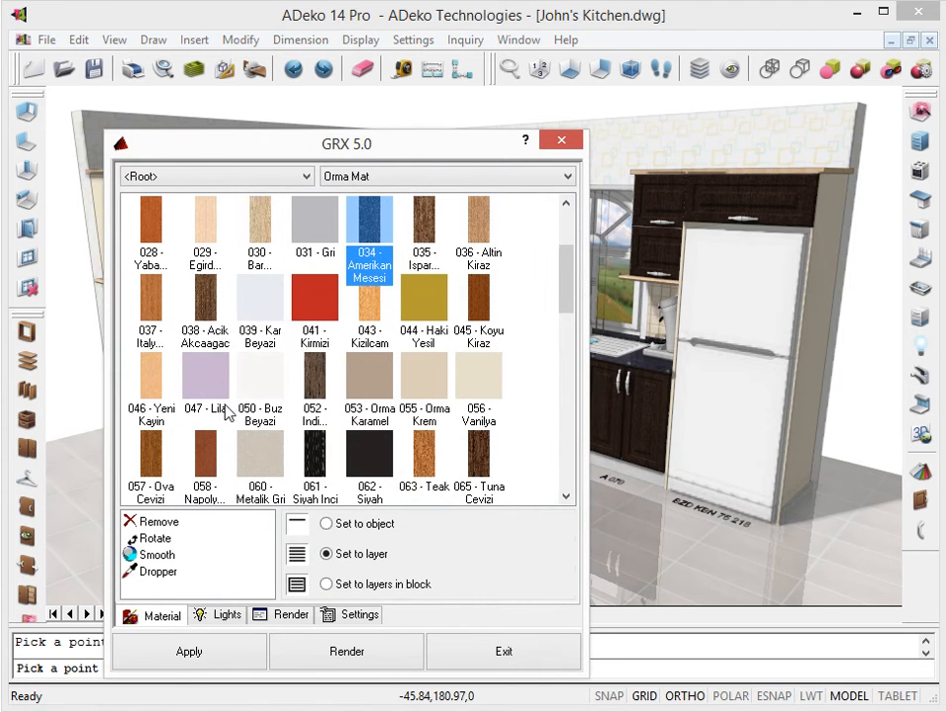
{"action": "left_click", "coordinate": [325, 524]}
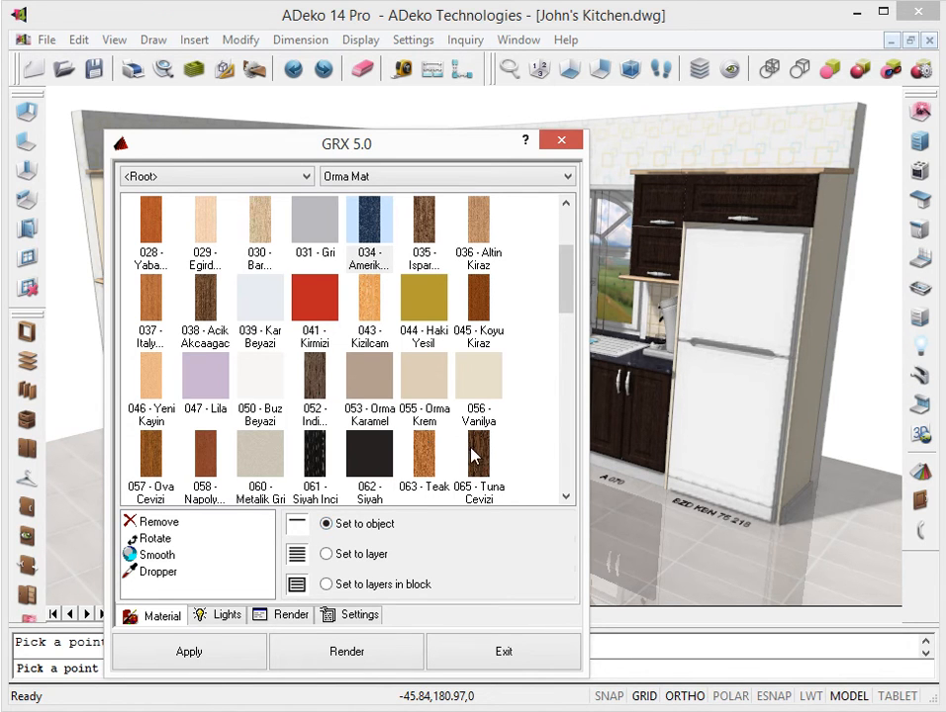
{"action": "left_click", "coordinate": [430, 450]}
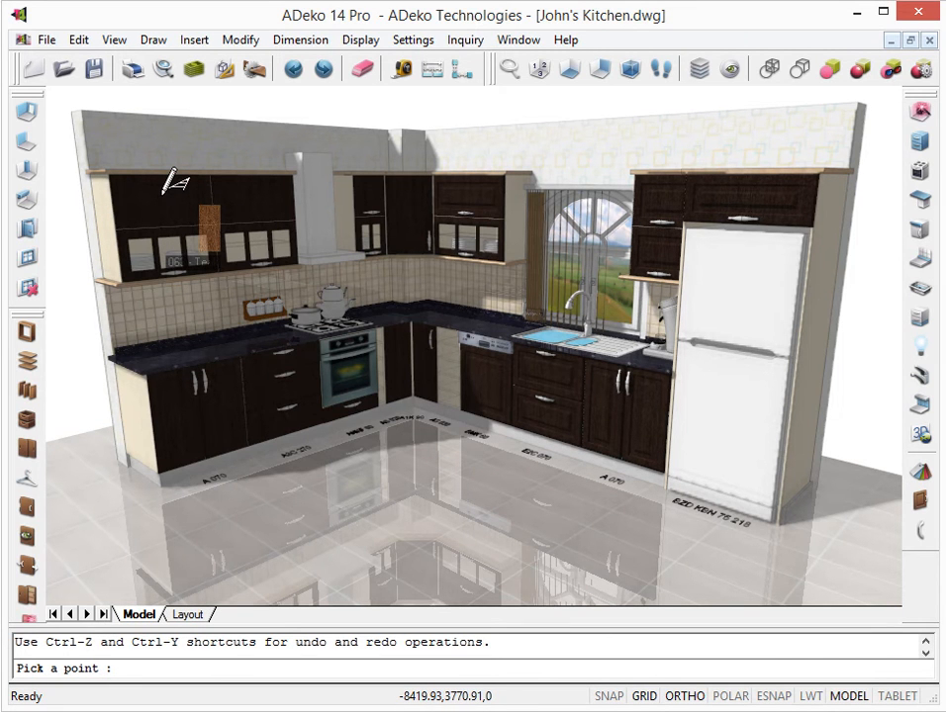
{"action": "left_click", "coordinate": [164, 190]}
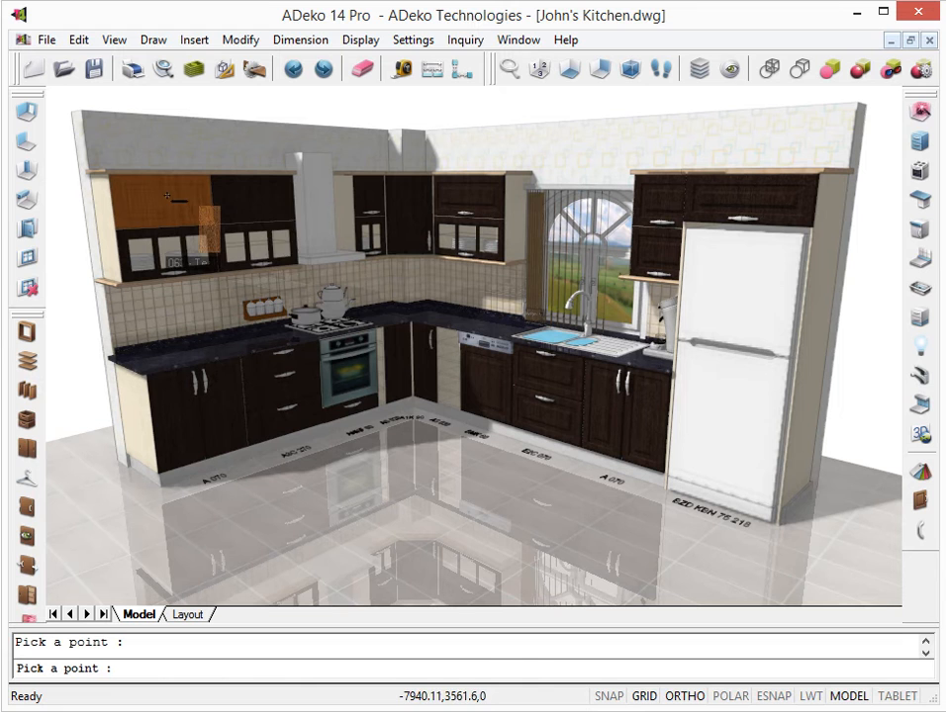
{"action": "left_click", "coordinate": [253, 198]}
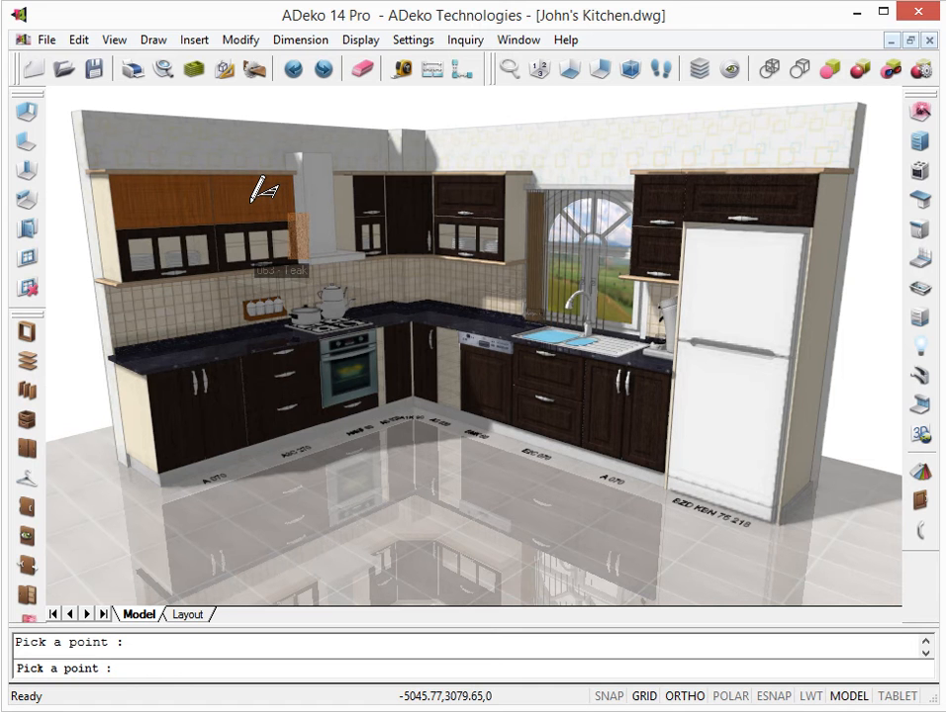
{"action": "right_click", "coordinate": [252, 203]}
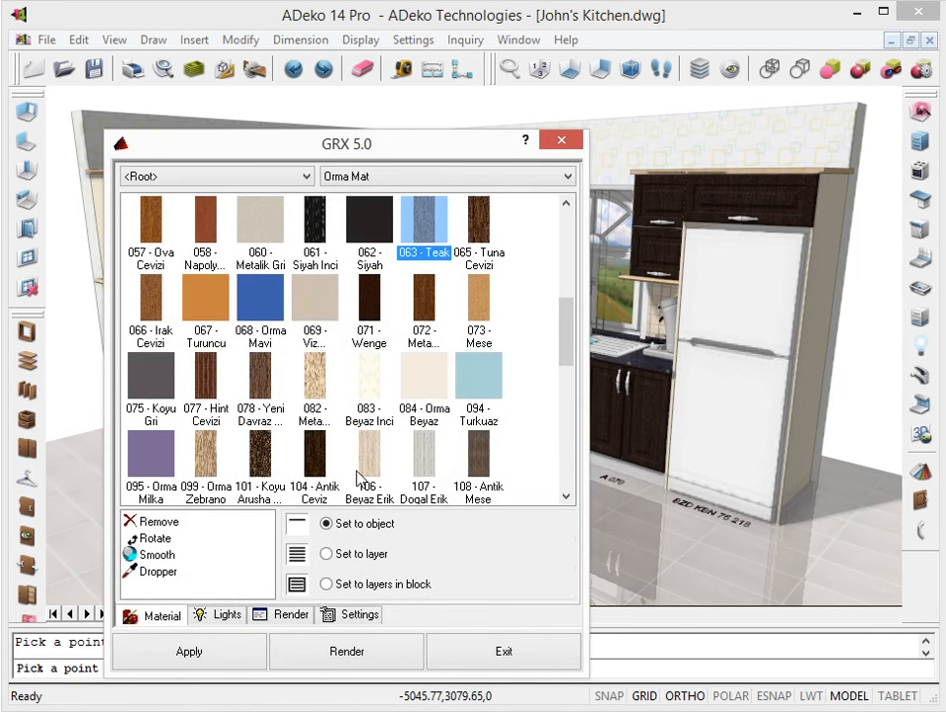
Remove the teak material, set to object, from the two upper flap doors of the wall units before the hood
{"action": "left_click", "coordinate": [365, 530]}
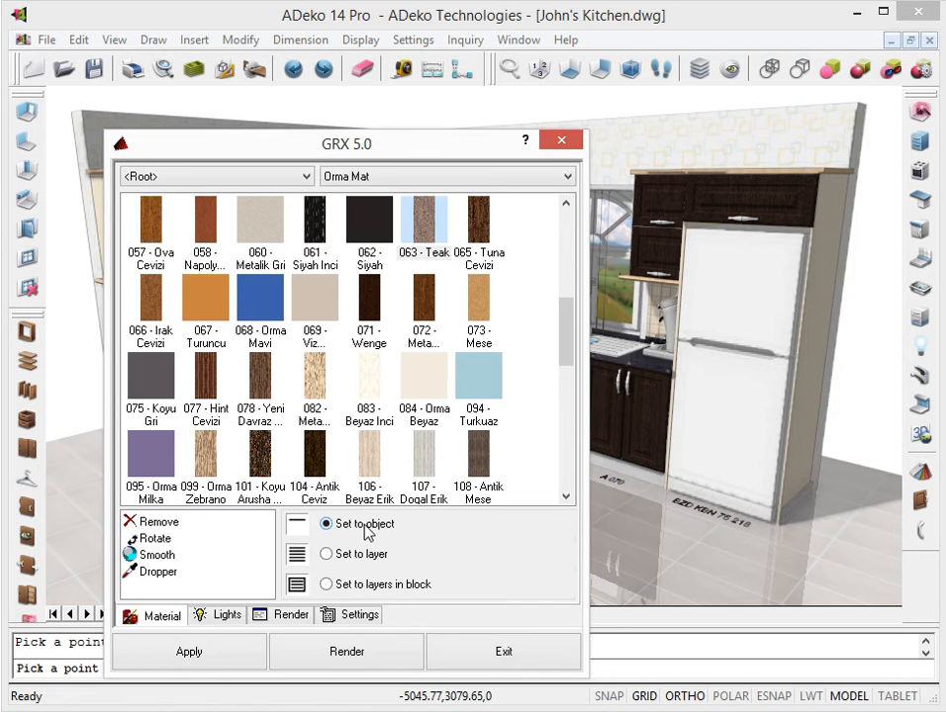
{"action": "left_click", "coordinate": [158, 523]}
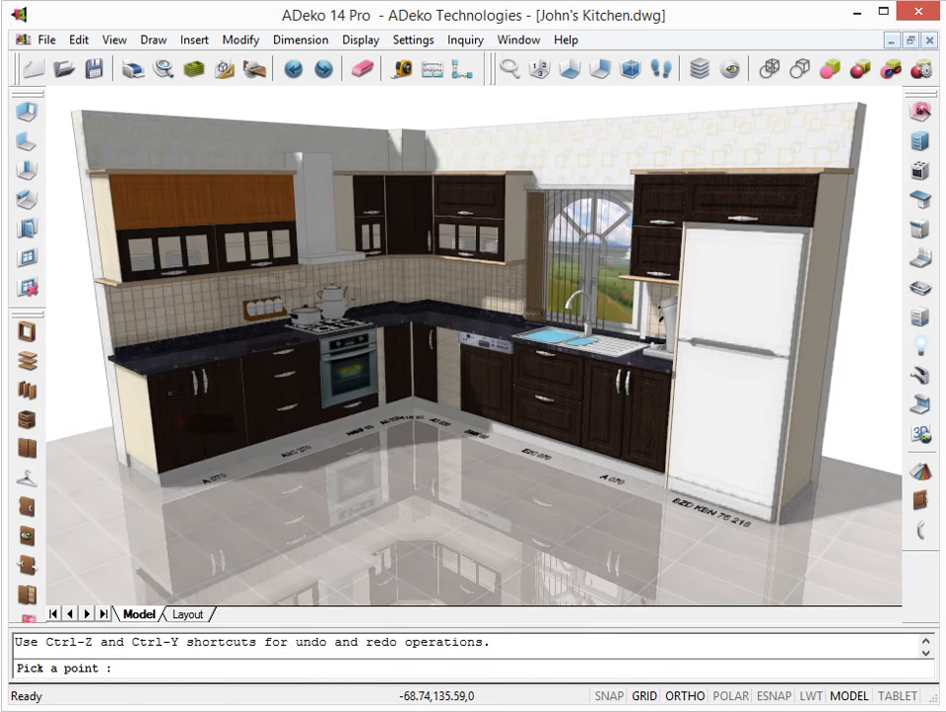
{"action": "left_click", "coordinate": [166, 188]}
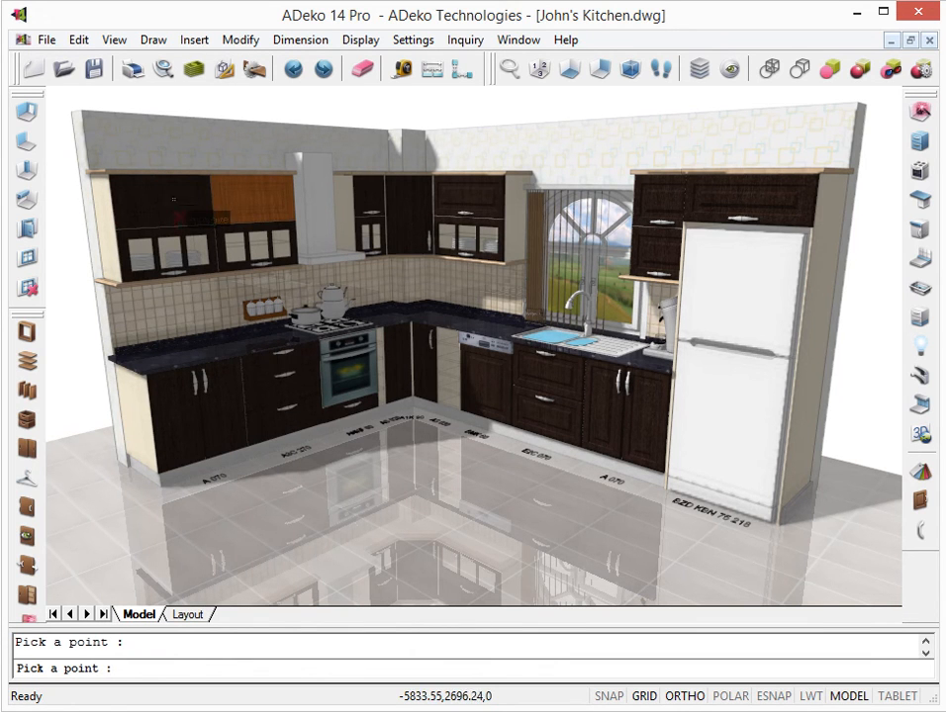
{"action": "left_click", "coordinate": [234, 194]}
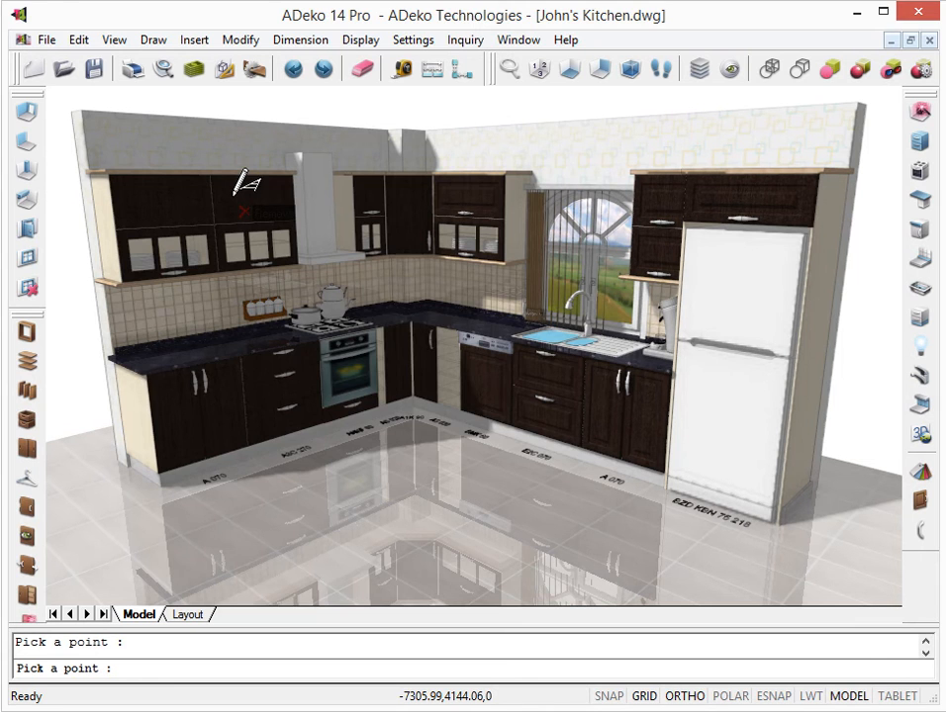
{"action": "right_click", "coordinate": [234, 195]}
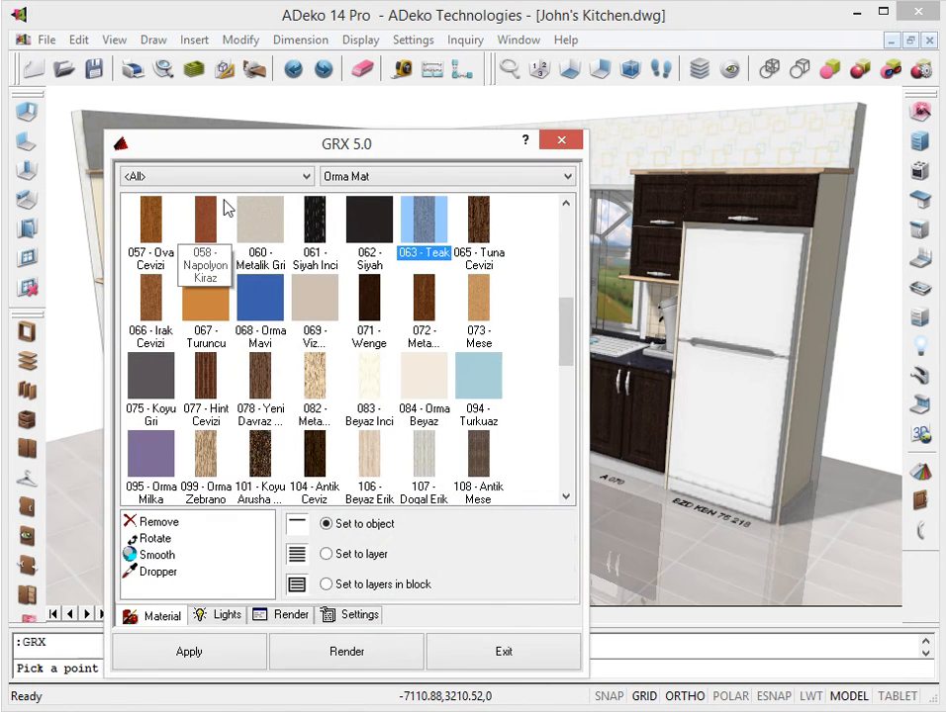
Apply the 30X30 B401RU101 tile from the Seramik2 library to the backsplash, set to layer, and leave the material editor
{"action": "left_click", "coordinate": [405, 179]}
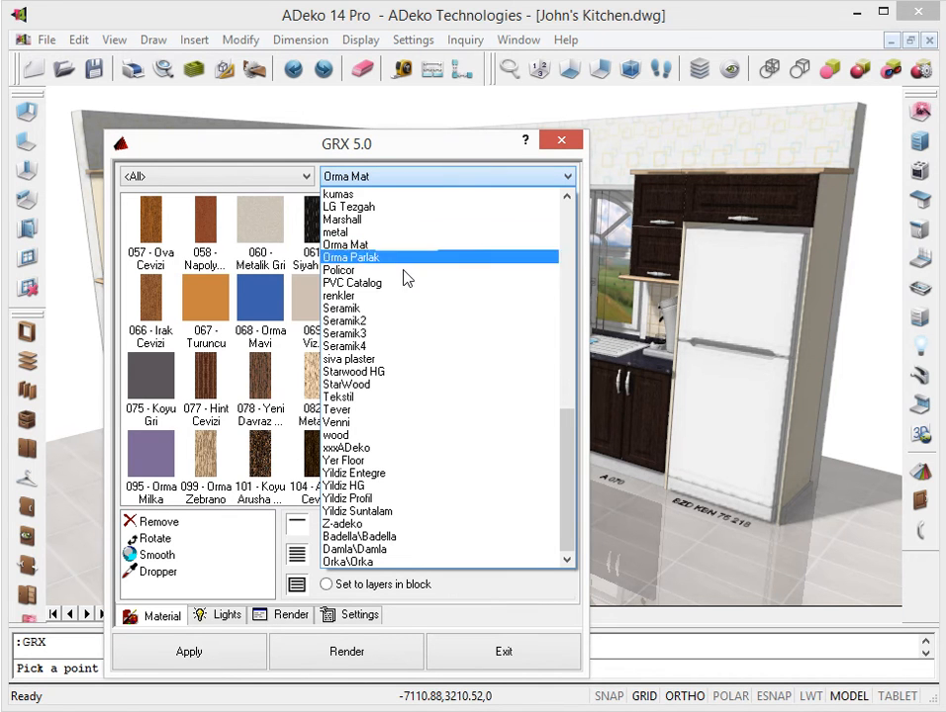
{"action": "left_click", "coordinate": [439, 320]}
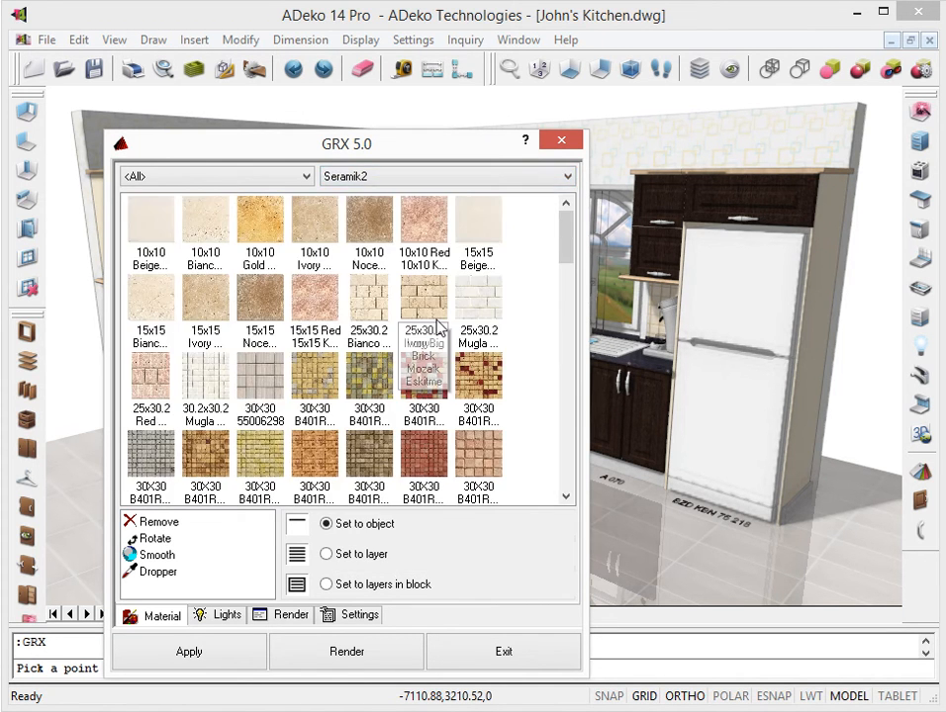
{"action": "left_click", "coordinate": [362, 557]}
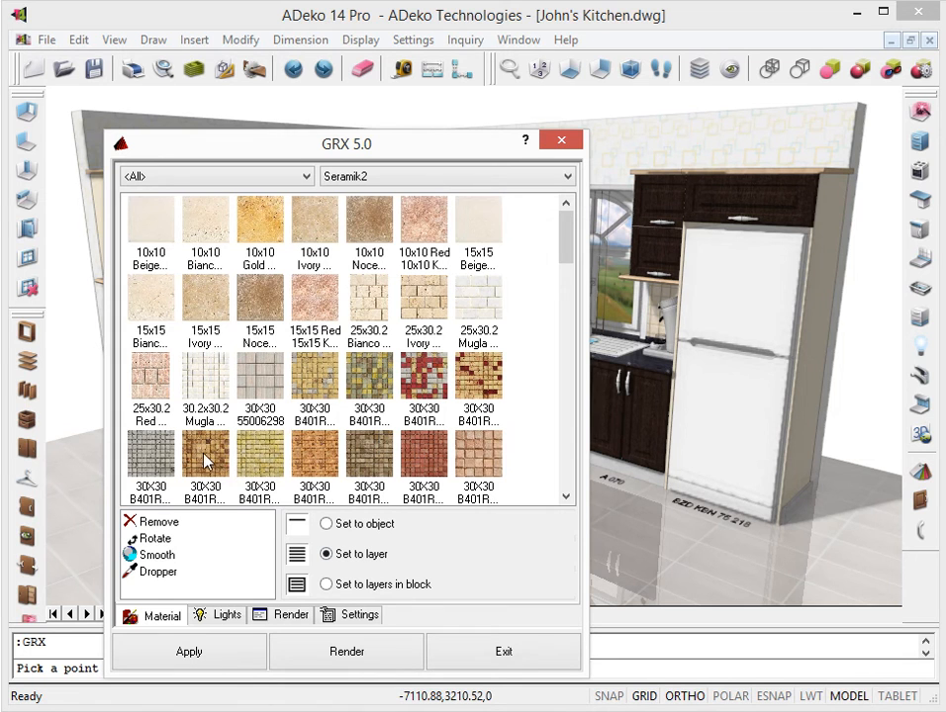
{"action": "left_click_drag", "start_coordinate": [205, 461], "coordinate": [182, 308]}
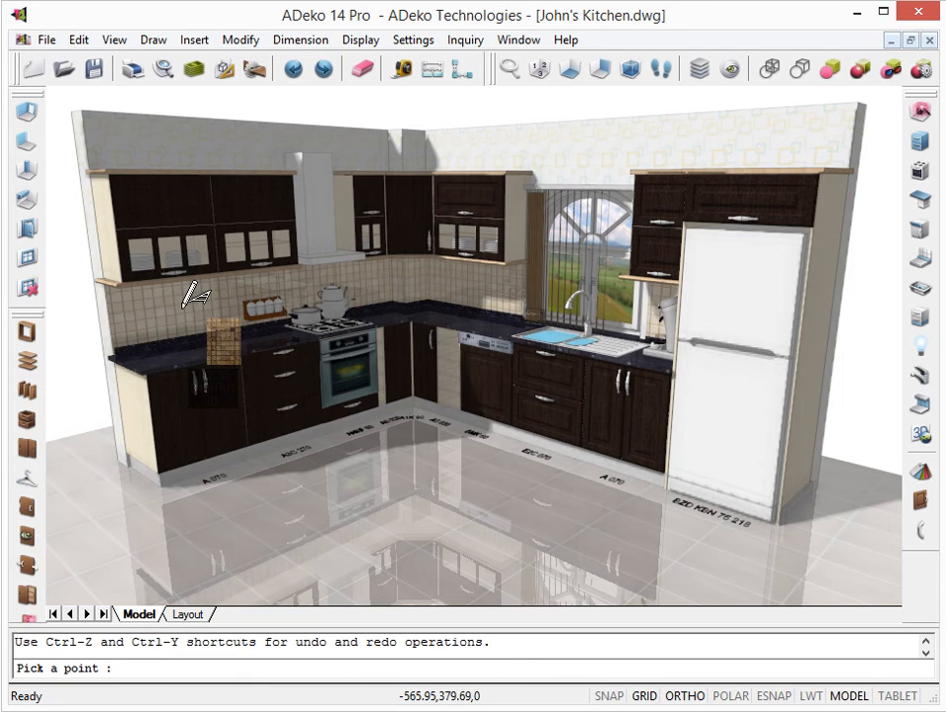
{"action": "left_click", "coordinate": [182, 306]}
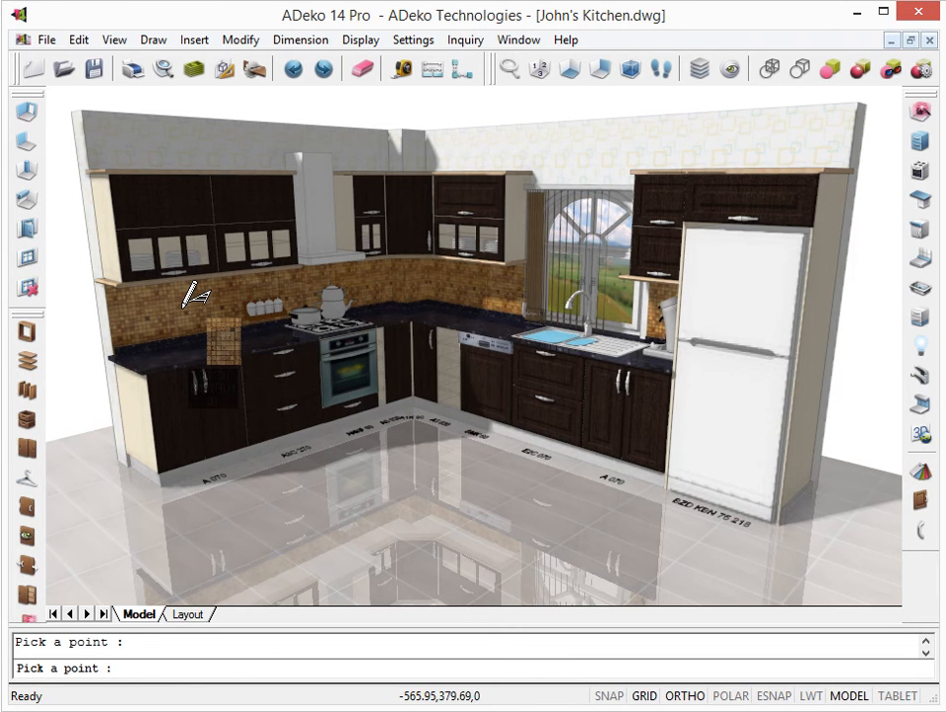
{"action": "right_click", "coordinate": [183, 307]}
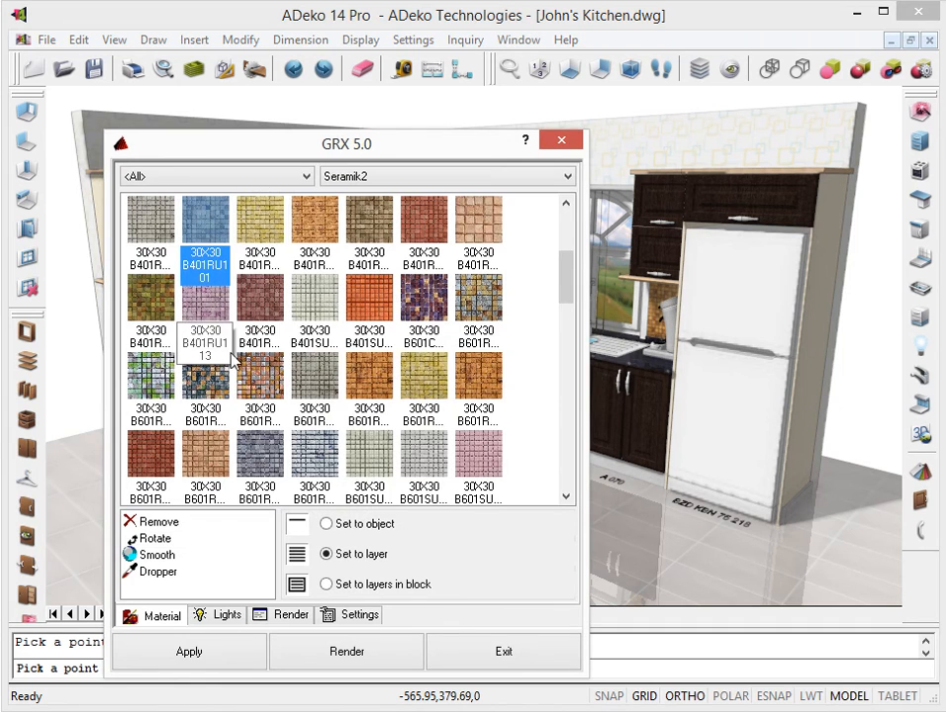
{"action": "left_click", "coordinate": [485, 653]}
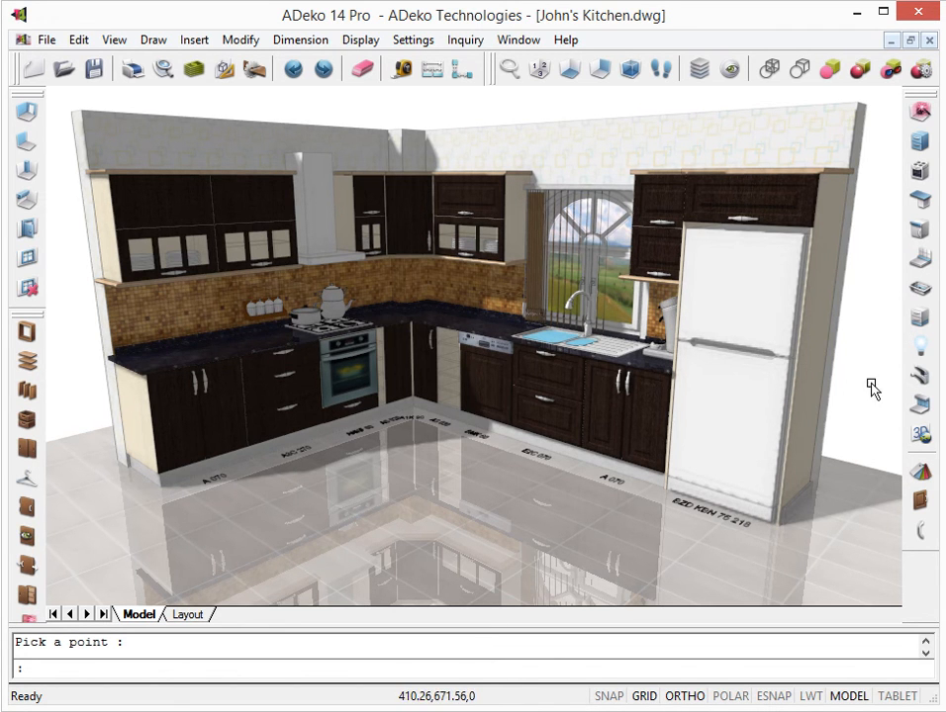
Insert the triangular Under unit spot light from the Lights group beneath the wall units along both walls
{"action": "left_click", "coordinate": [916, 348]}
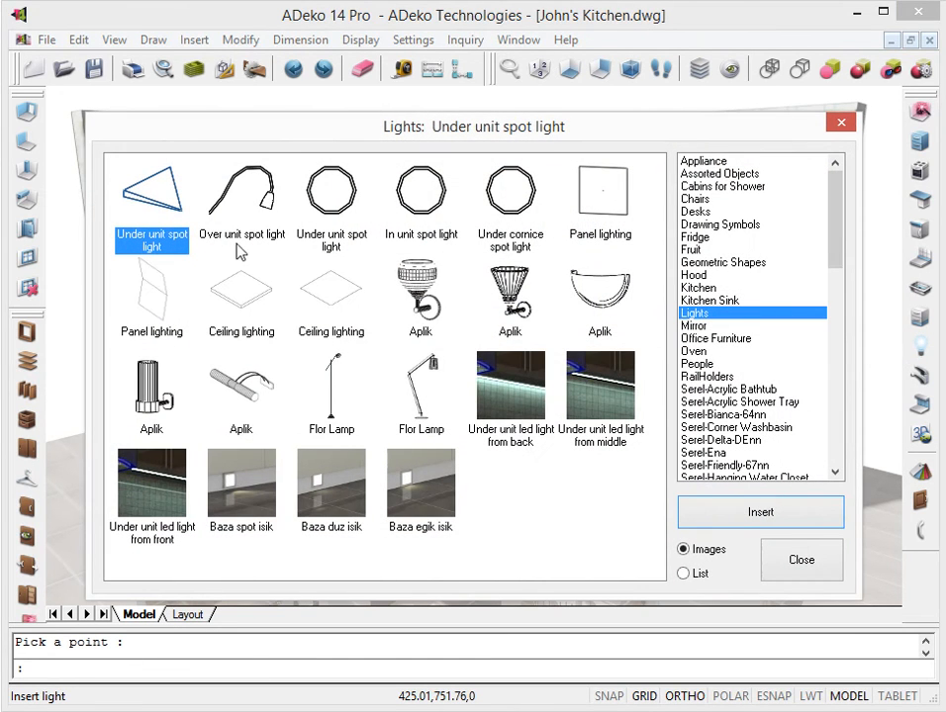
{"action": "double_click", "coordinate": [139, 202]}
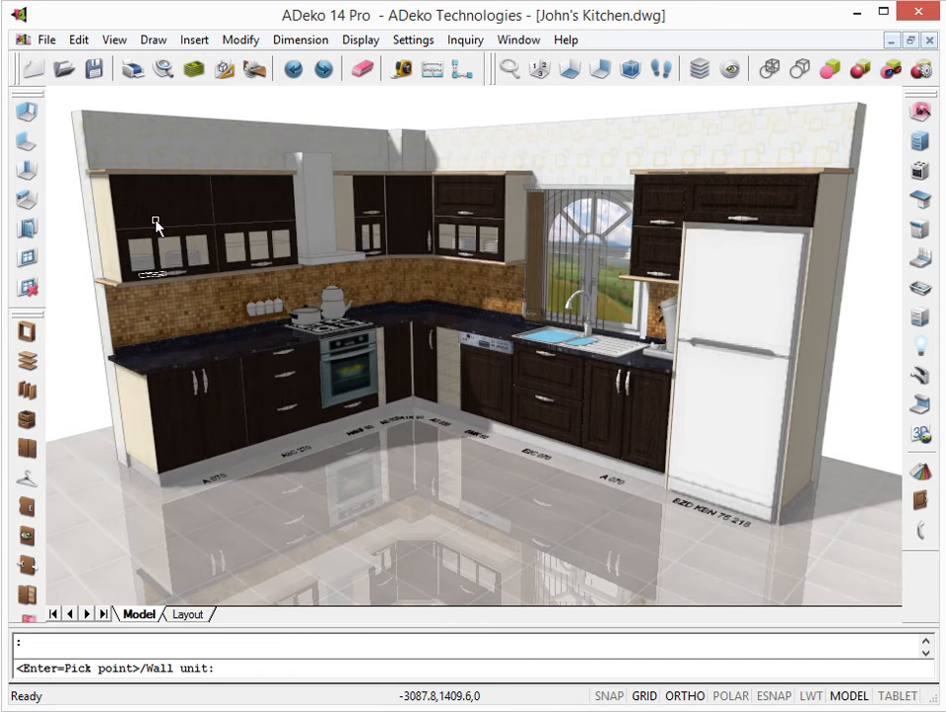
{"action": "left_click", "coordinate": [155, 222]}
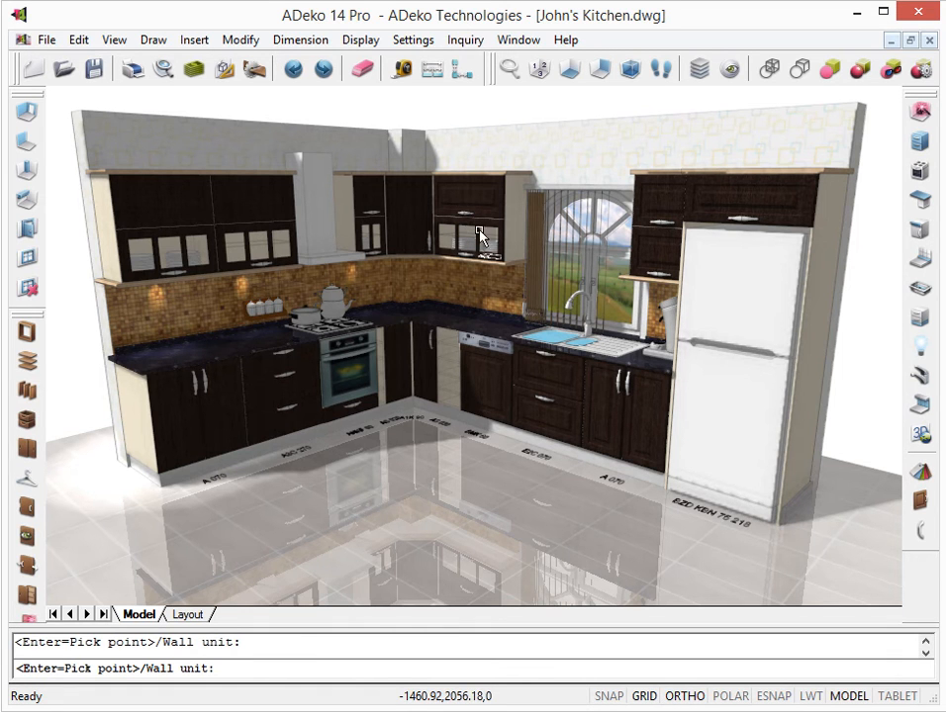
{"action": "left_click", "coordinate": [650, 243]}
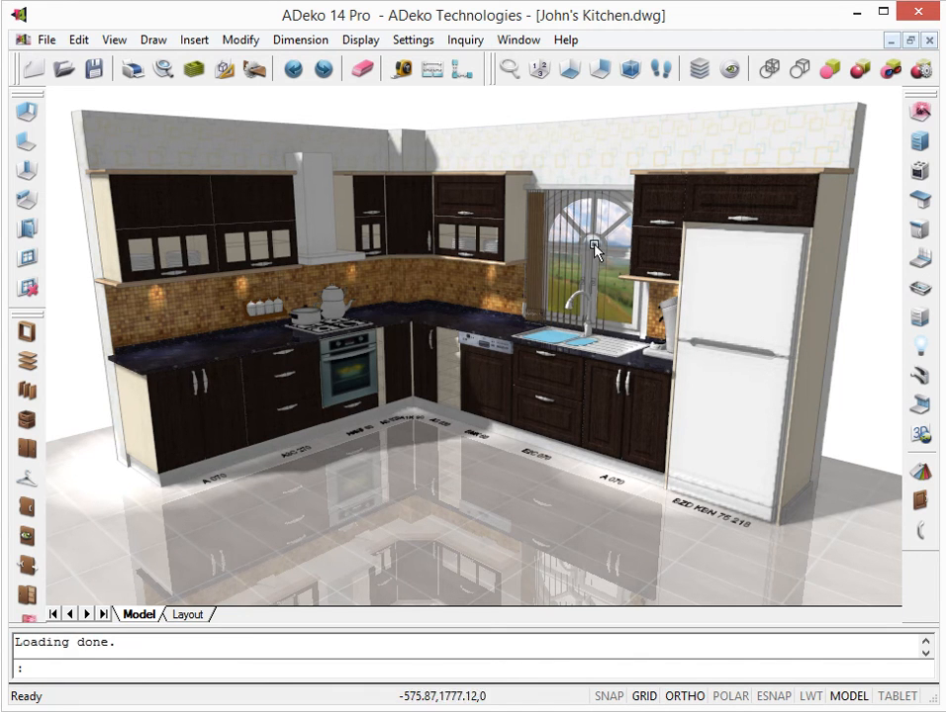
Save the kitchen drawing and close ADeko to return to the client's documents in KASSA
{"action": "left_click", "coordinate": [95, 80]}
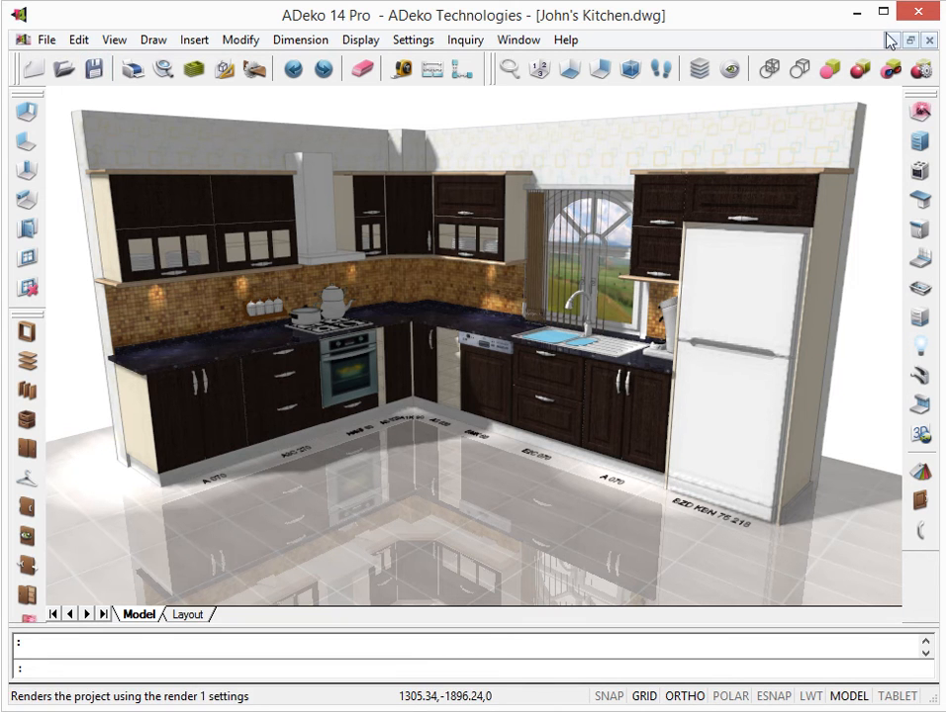
{"action": "left_click", "coordinate": [914, 14]}
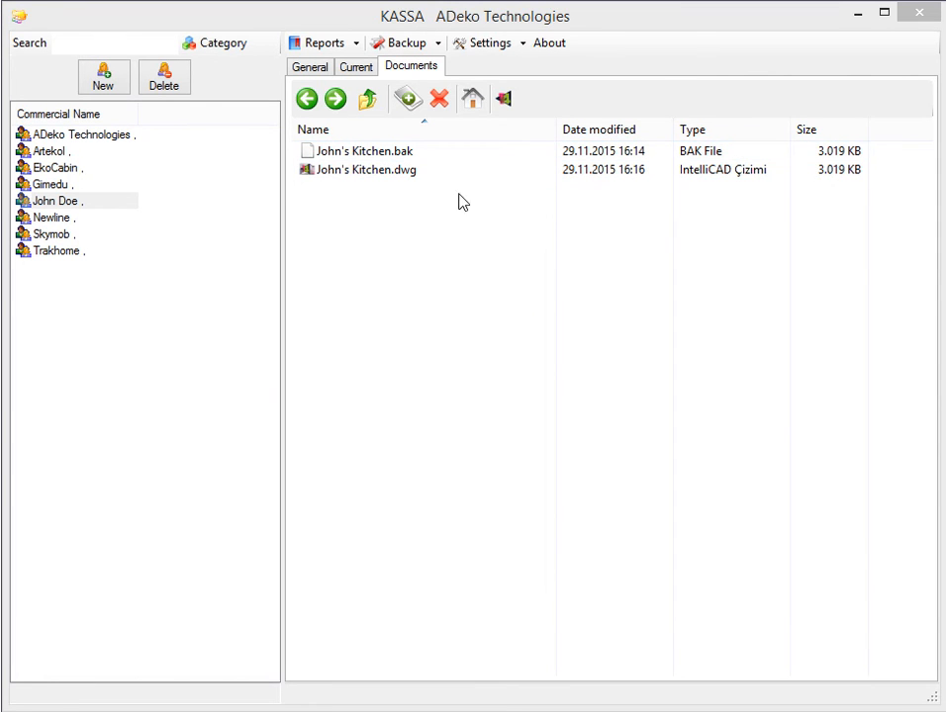
Reopen the kitchen DWG file from the client's documents in KASSA and render the kitchen in ADeko
{"action": "double_click", "coordinate": [377, 176]}
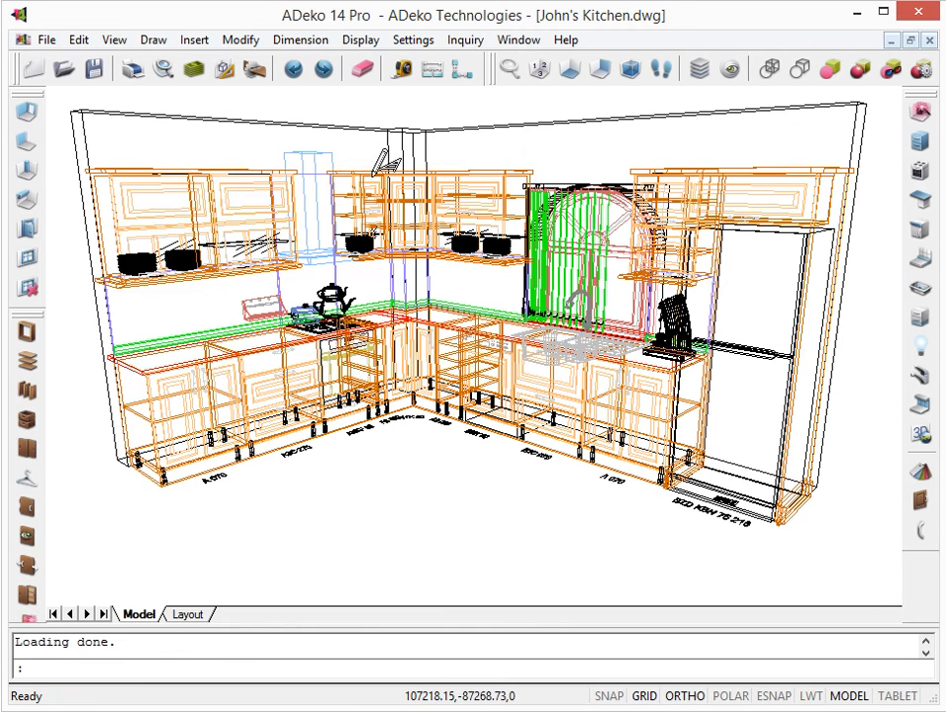
{"action": "left_click", "coordinate": [829, 70]}
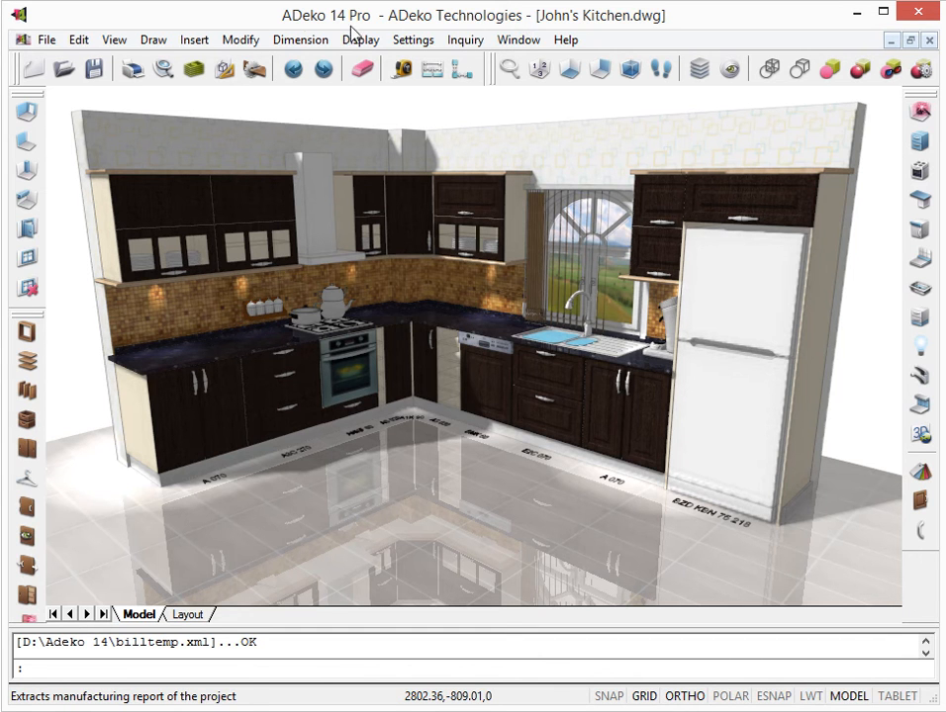
Export the project's Modular Bill as an Excel 2007 XML document into the client's folder
{"action": "left_click", "coordinate": [256, 71]}
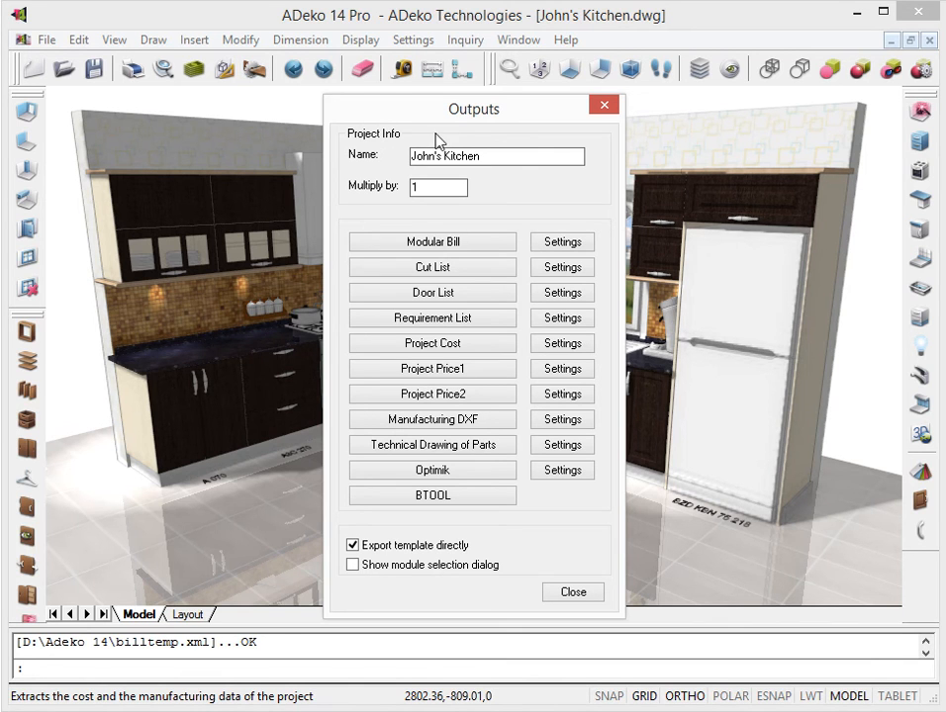
{"action": "left_click", "coordinate": [482, 245]}
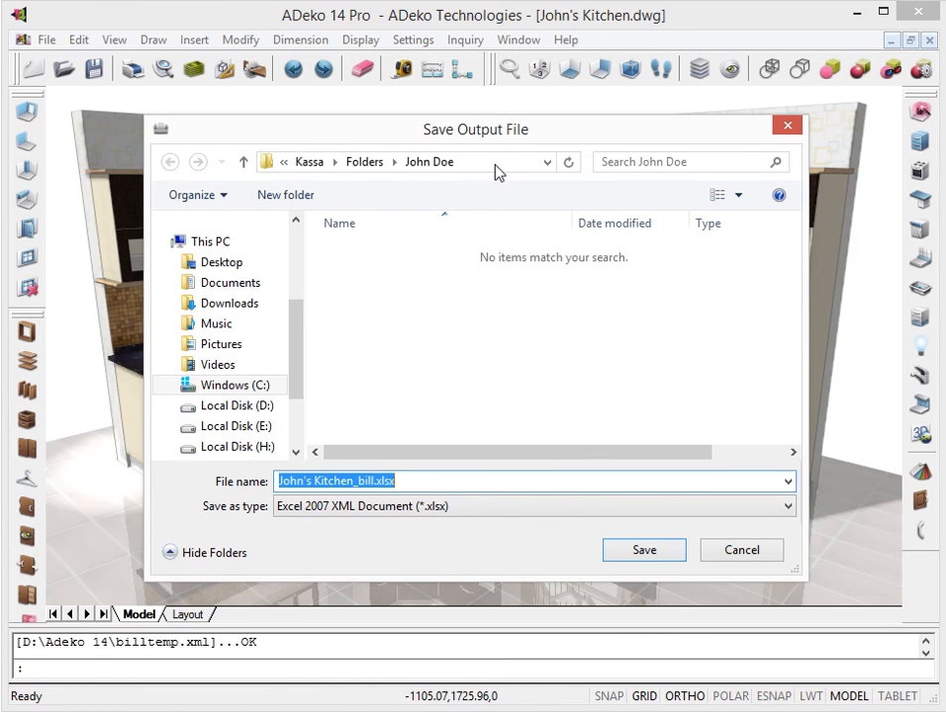
{"action": "left_click", "coordinate": [644, 551]}
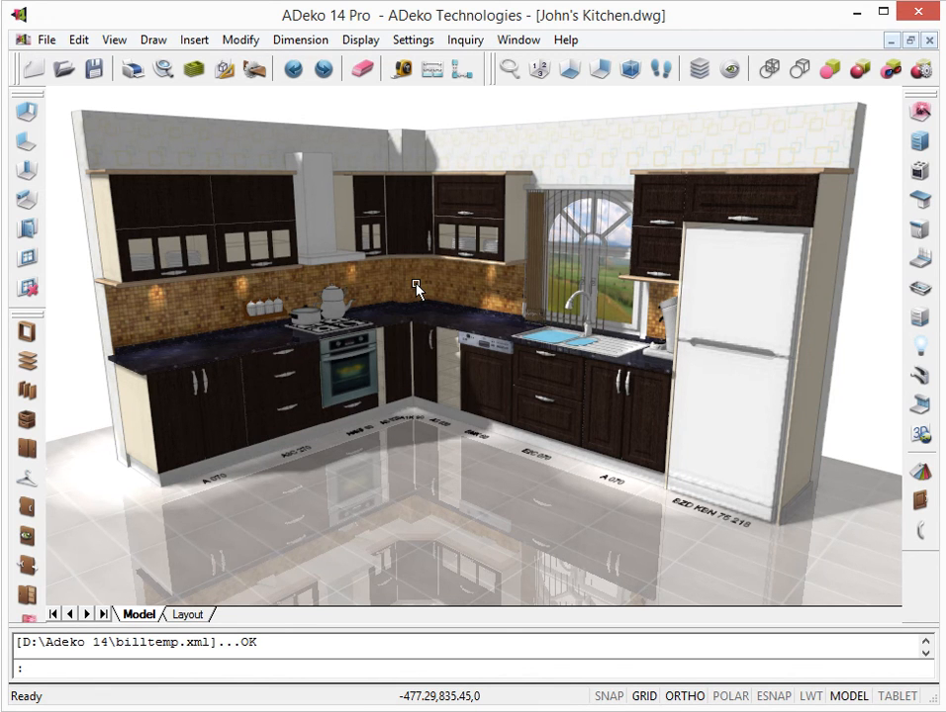
Export the project's Door List as an Excel 2007 XML document into the client's folder
{"action": "left_click", "coordinate": [254, 69]}
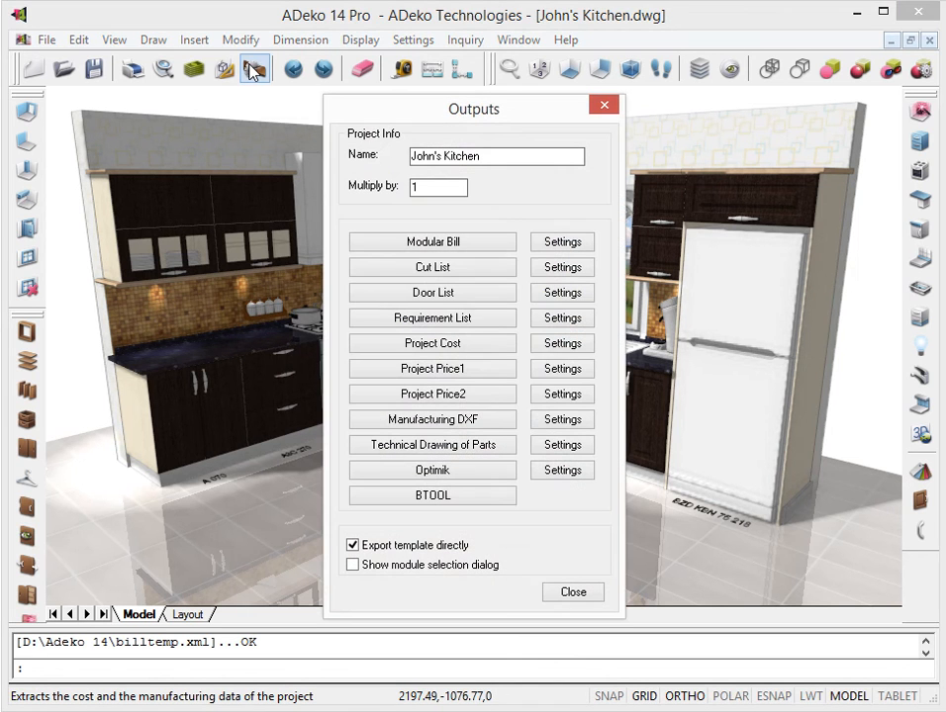
{"action": "left_click", "coordinate": [375, 296]}
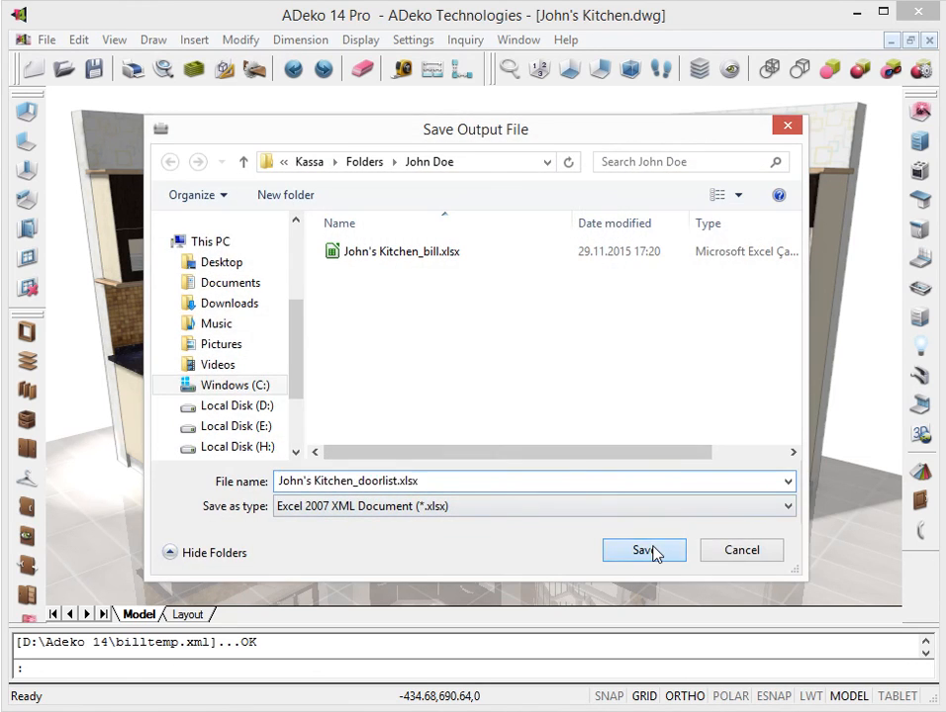
{"action": "left_click", "coordinate": [645, 550]}
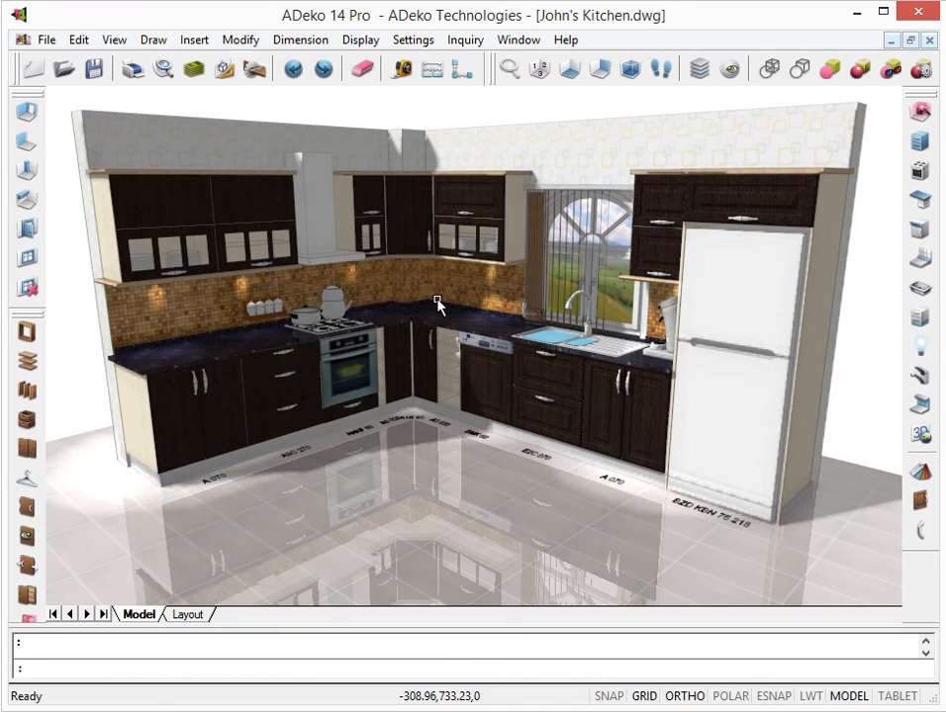
Extract the project's manufacturing report drawings and inspect the cabinet dimensions on the BODIES layout
{"action": "left_click", "coordinate": [224, 70]}
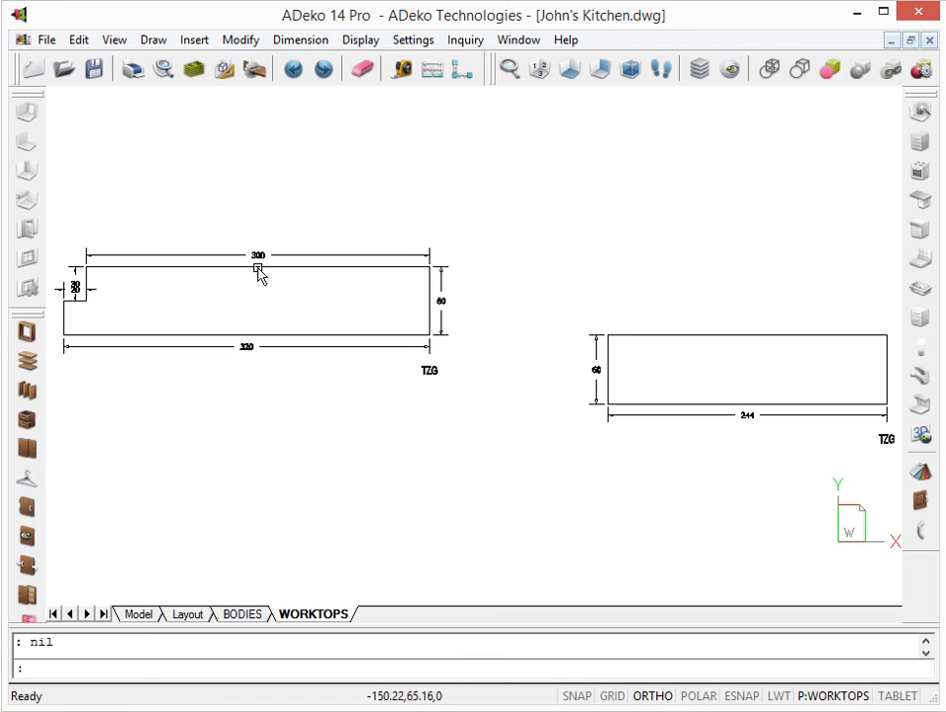
{"action": "left_click", "coordinate": [242, 614]}
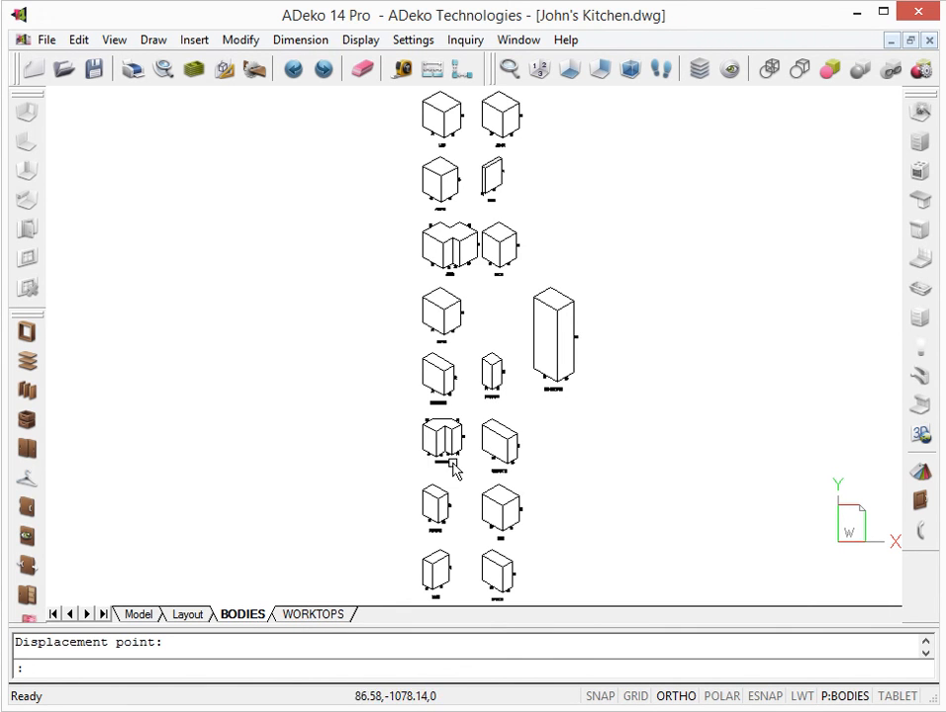
{"action": "scroll", "coordinate": [450, 411], "scroll_direction": "up", "scroll_amount": 5}
{"action": "scroll", "coordinate": [450, 326], "scroll_direction": "up", "scroll_amount": 2}
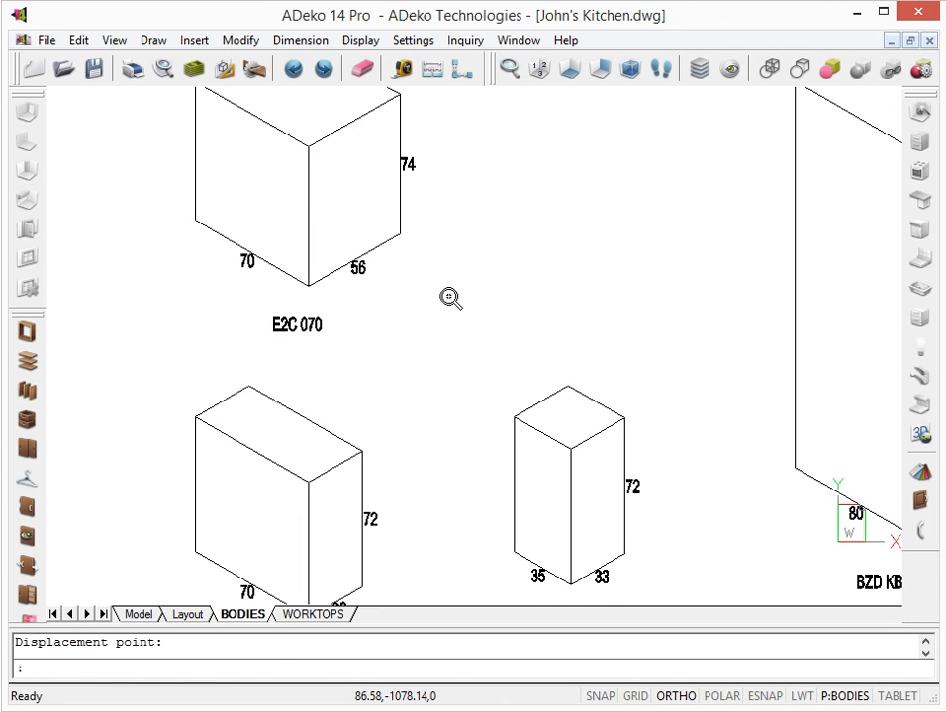
Export the project's Cut List as an Excel 2007 XML document into the client's folder
{"action": "mouse_move", "coordinate": [407, 486]}
{"action": "middle_mouse_down"}
{"action": "mouse_move", "coordinate": [407, 313]}
{"action": "mouse_move", "coordinate": [423, 134]}
{"action": "middle_mouse_up"}
{"action": "middle_click_drag", "start_coordinate": [462, 514], "coordinate": [442, 214]}
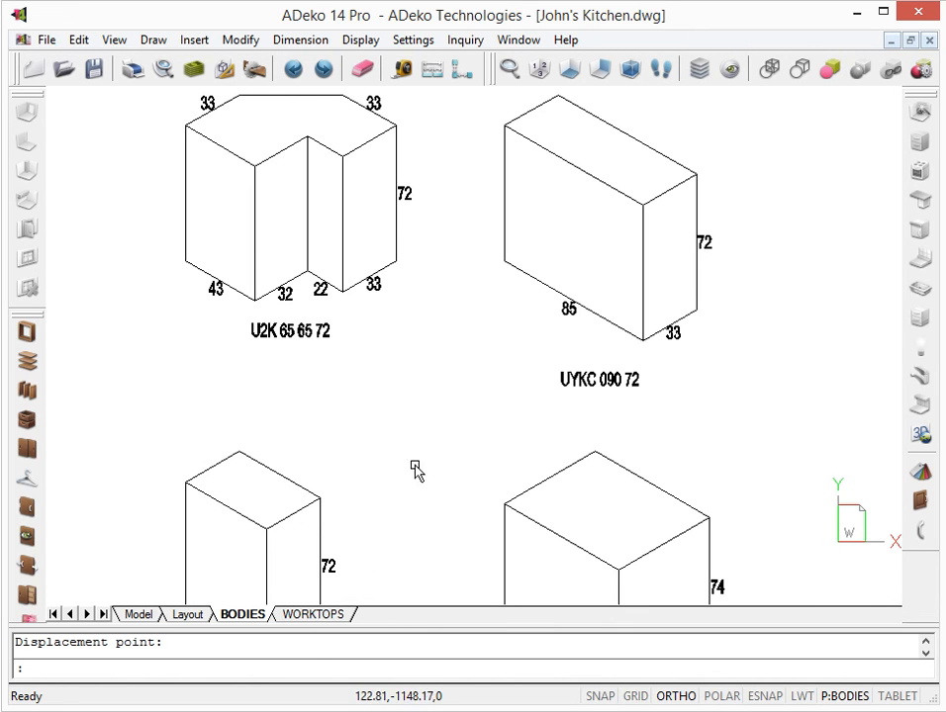
{"action": "left_click", "coordinate": [255, 70]}
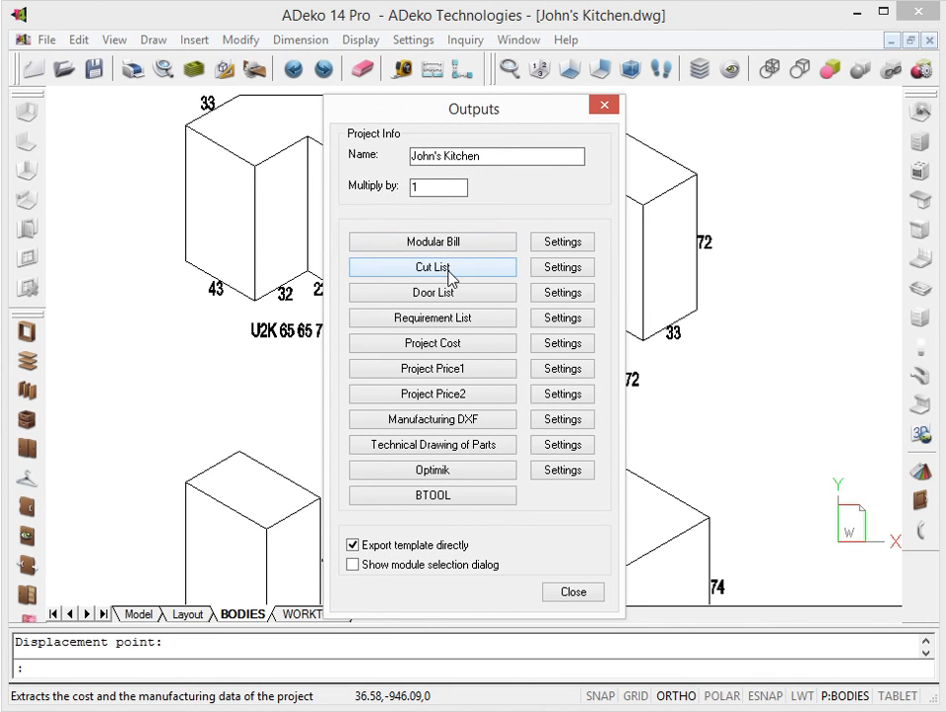
{"action": "left_click", "coordinate": [448, 270]}
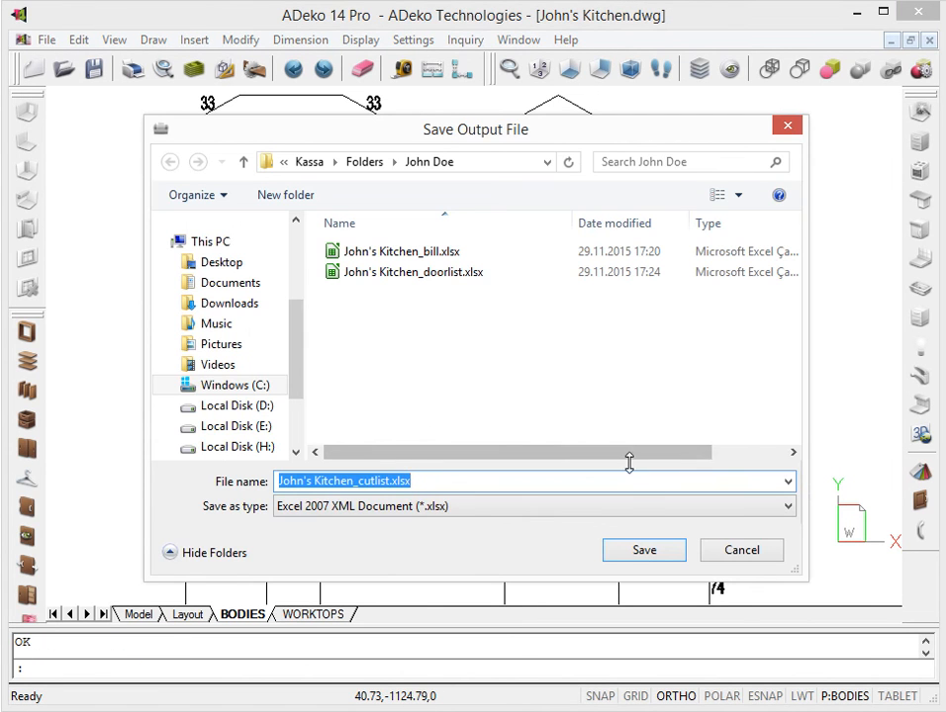
{"action": "left_click", "coordinate": [652, 558]}
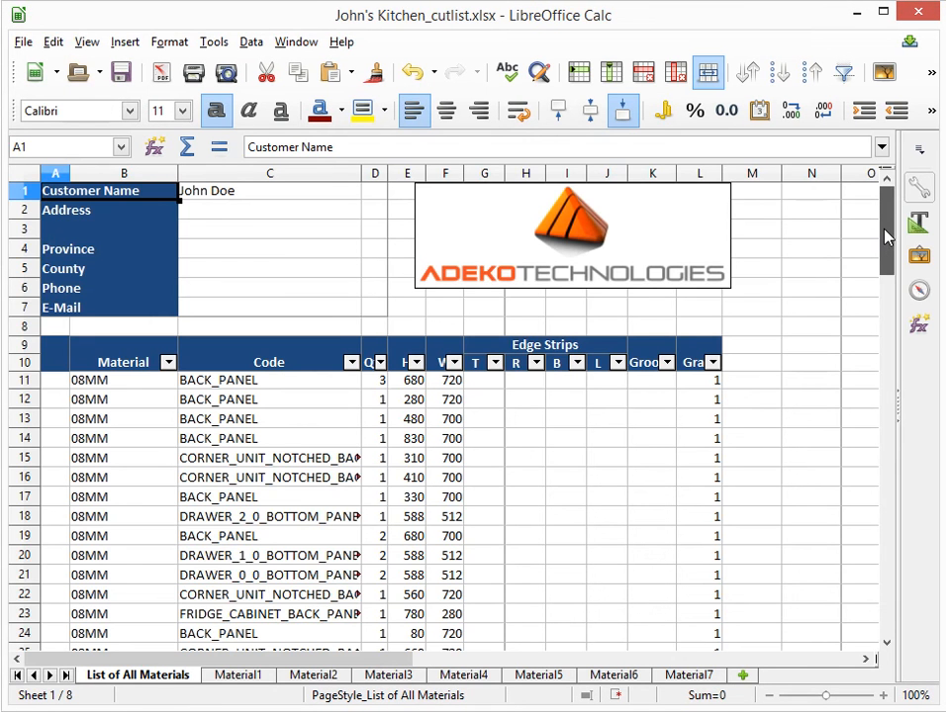
Review the exported cut list on the List of All Materials sheet and the Material1, Material2 and Material3 sheets
{"action": "left_click_drag", "start_coordinate": [884, 237], "coordinate": [886, 287]}
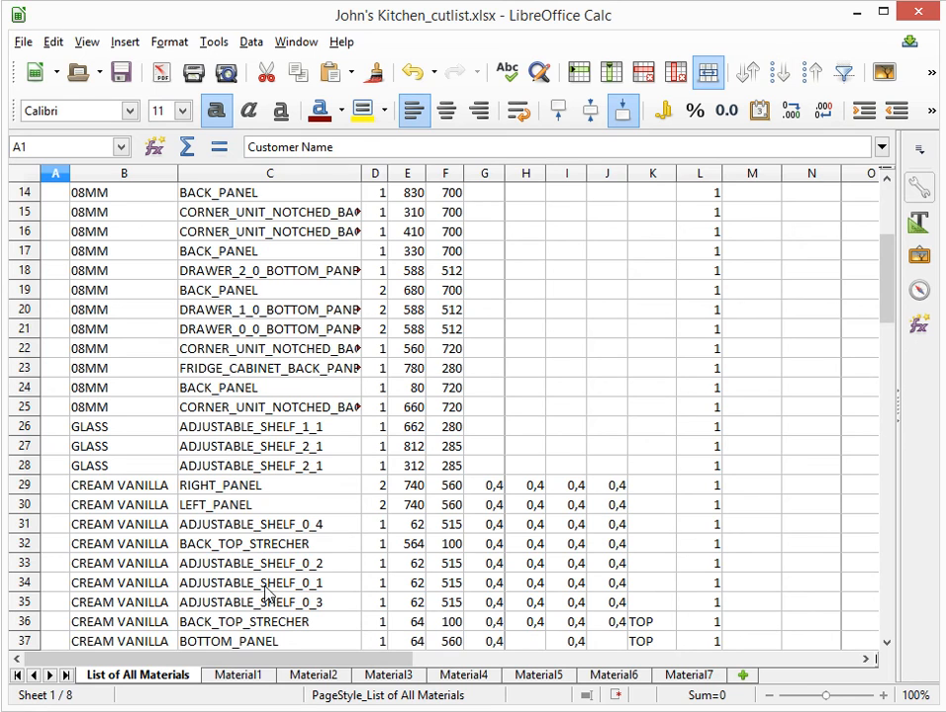
{"action": "left_click", "coordinate": [242, 676]}
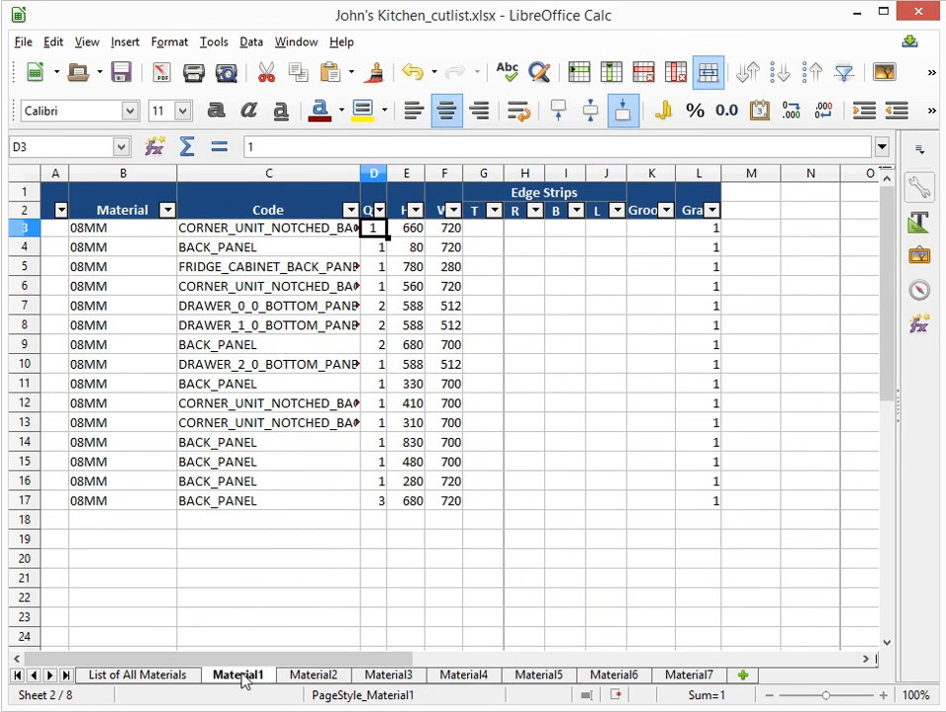
{"action": "left_click", "coordinate": [297, 681]}
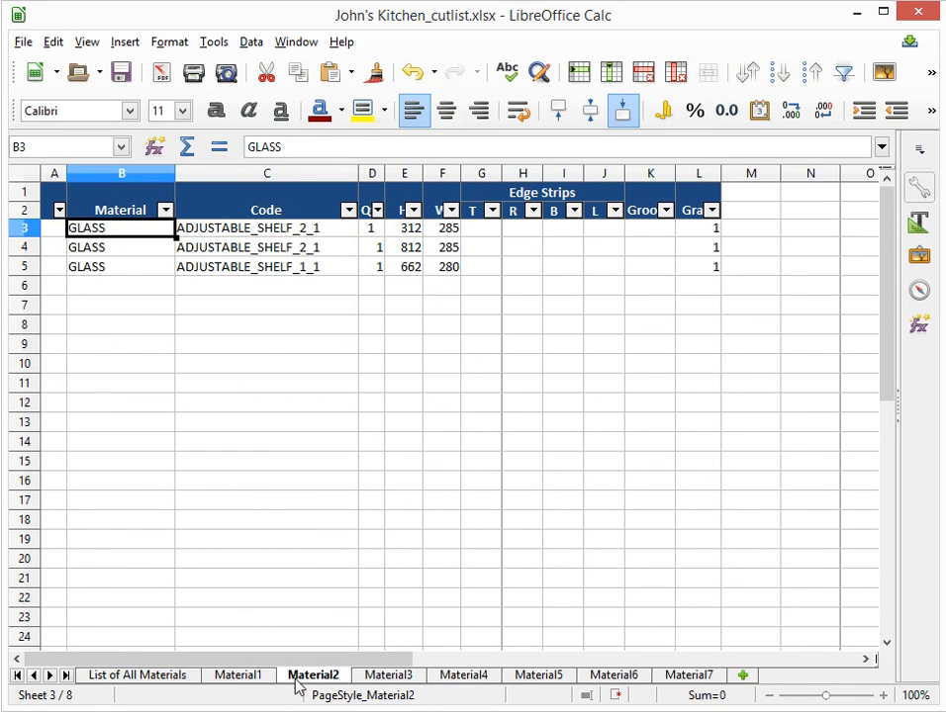
{"action": "left_click", "coordinate": [368, 679]}
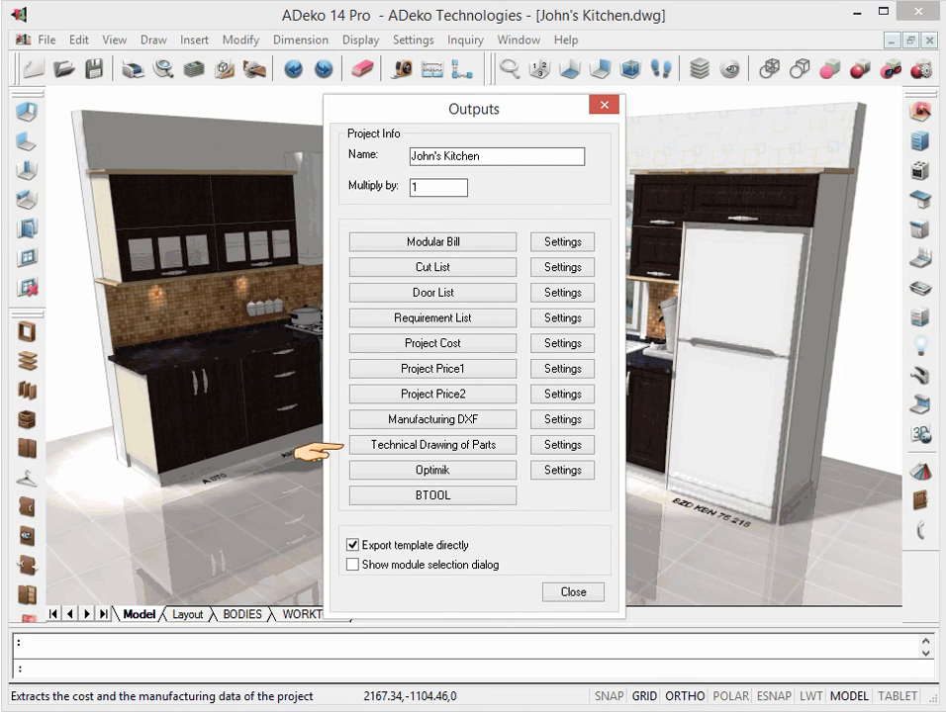
Extract the Technical Drawing of Parts and inspect the panels' dimensions, drill holes and grooves up close
{"action": "left_click", "coordinate": [432, 444]}
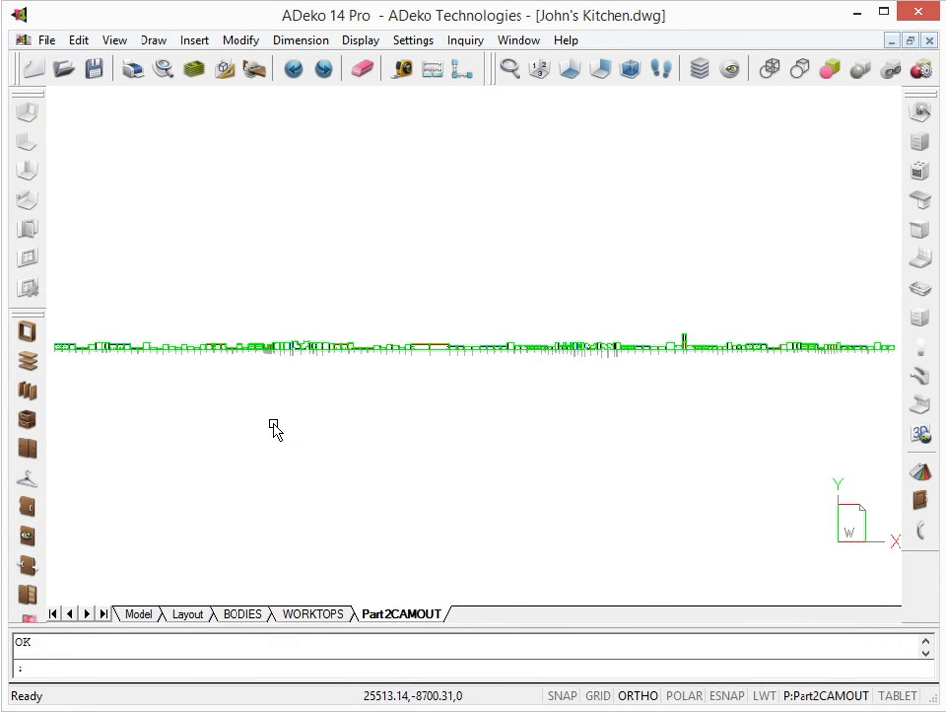
{"action": "scroll", "coordinate": [261, 410], "scroll_direction": "up", "scroll_amount": 1}
{"action": "mouse_move", "coordinate": [261, 410]}
{"action": "left_mouse_down", "text": "ctrl+shift"}
{"action": "mouse_move", "coordinate": [256, 363]}
{"action": "mouse_move", "coordinate": [278, 301]}
{"action": "left_mouse_up", "text": "ctrl+shift"}
{"action": "right_click_drag", "start_coordinate": [170, 383], "coordinate": [452, 408], "text": "ctrl+shift"}
{"action": "left_click_drag", "start_coordinate": [187, 425], "coordinate": [282, 296], "text": "ctrl+shift"}
{"action": "mouse_move", "coordinate": [193, 479]}
{"action": "right_mouse_down", "text": "ctrl+shift"}
{"action": "mouse_move", "coordinate": [477, 415]}
{"action": "mouse_move", "coordinate": [798, 407]}
{"action": "right_mouse_up", "text": "ctrl+shift"}
{"action": "left_click_drag", "start_coordinate": [164, 448], "coordinate": [182, 357], "text": "ctrl+shift"}
{"action": "mouse_move", "coordinate": [251, 407]}
{"action": "right_mouse_down", "text": "ctrl+shift"}
{"action": "mouse_move", "coordinate": [528, 405]}
{"action": "mouse_move", "coordinate": [800, 375]}
{"action": "right_mouse_up", "text": "ctrl+shift"}
{"action": "left_click_drag", "start_coordinate": [469, 428], "coordinate": [438, 374], "text": "ctrl+shift"}
{"action": "left_click_drag", "start_coordinate": [450, 333], "coordinate": [458, 229]}
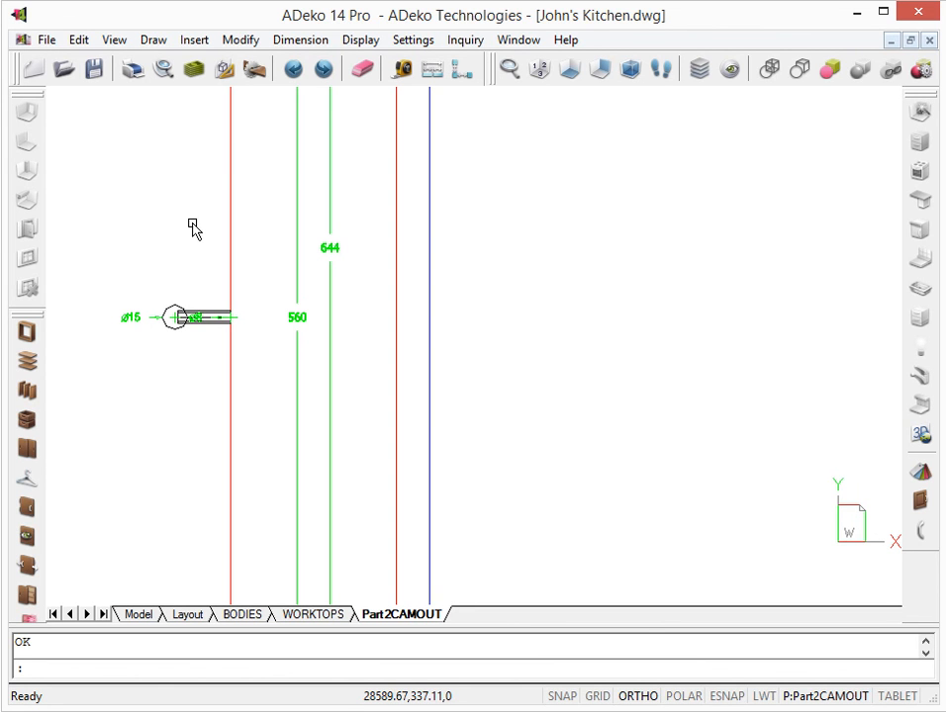
{"action": "left_click_drag", "start_coordinate": [196, 218], "coordinate": [211, 296]}
{"action": "mouse_move", "coordinate": [211, 296]}
{"action": "middle_mouse_down"}
{"action": "mouse_move", "coordinate": [449, 302]}
{"action": "mouse_move", "coordinate": [564, 344]}
{"action": "mouse_move", "coordinate": [589, 425]}
{"action": "mouse_move", "coordinate": [570, 499]}
{"action": "mouse_move", "coordinate": [719, 474]}
{"action": "middle_mouse_up"}
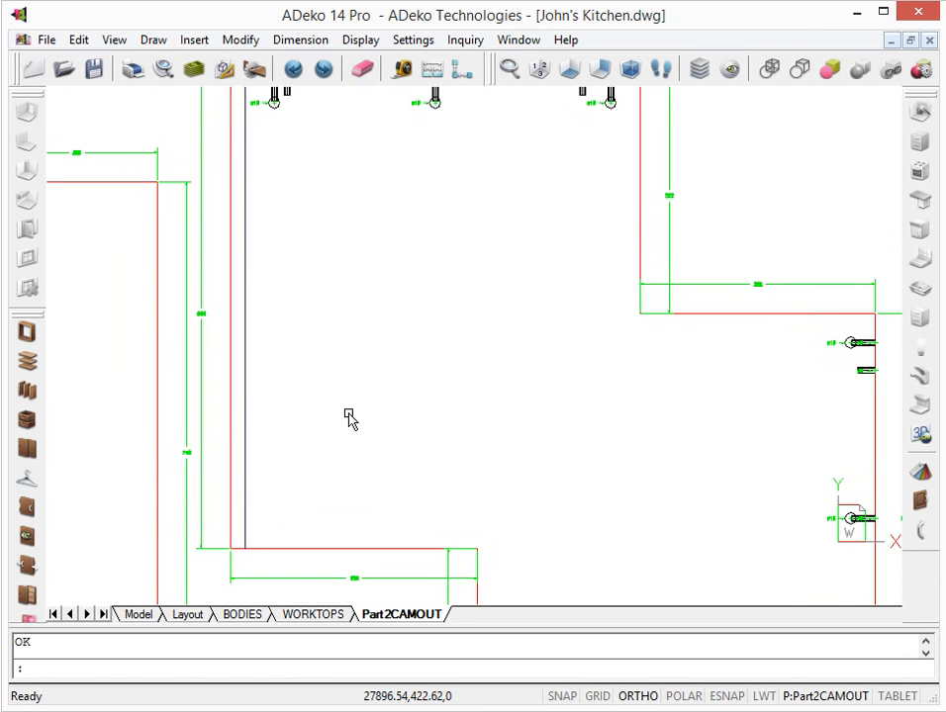
{"action": "mouse_move", "coordinate": [168, 442]}
{"action": "middle_mouse_down"}
{"action": "mouse_move", "coordinate": [321, 454]}
{"action": "mouse_move", "coordinate": [305, 474]}
{"action": "mouse_move", "coordinate": [284, 469]}
{"action": "middle_mouse_up"}
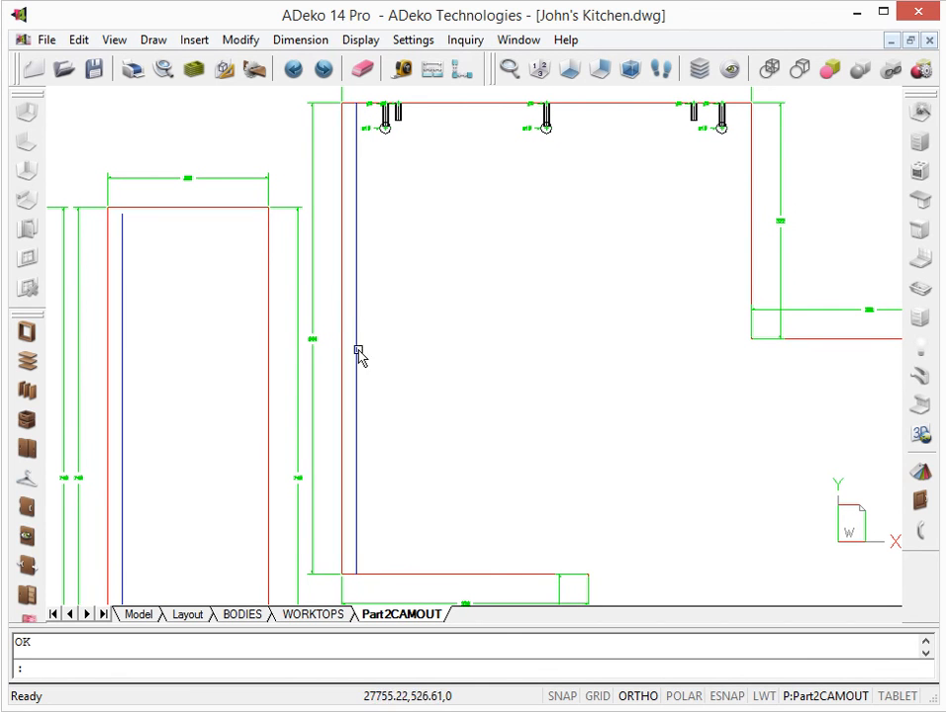
Export the project's Manufacturing DXF files and look through the part files in the output folder
{"action": "left_click", "coordinate": [256, 71]}
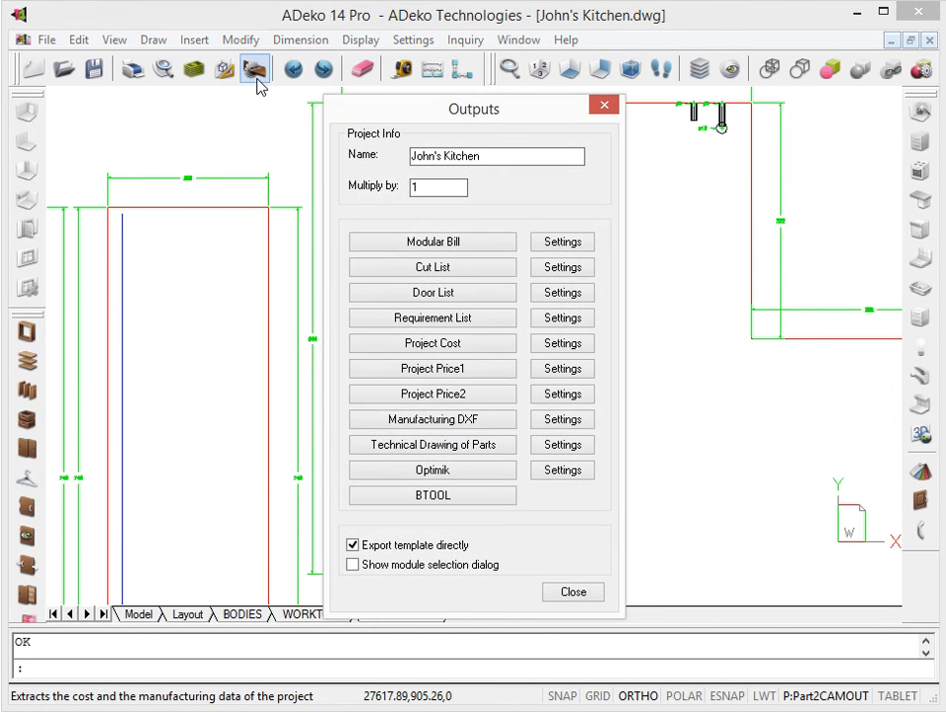
{"action": "left_click", "coordinate": [409, 420]}
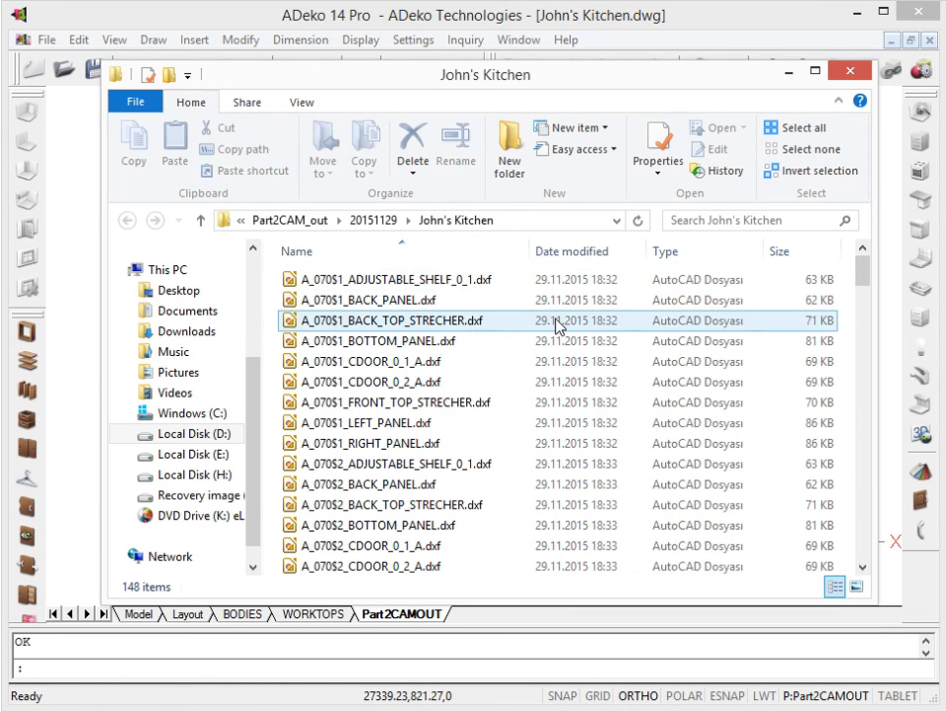
{"action": "scroll", "coordinate": [551, 351], "scroll_direction": "down", "scroll_amount": 6}
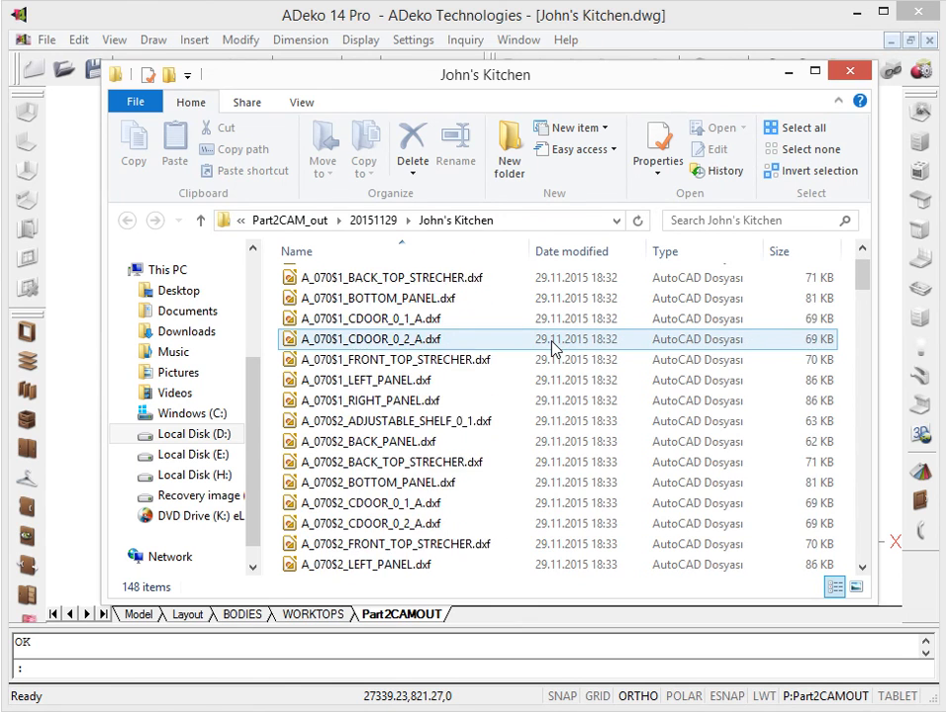
{"action": "scroll", "coordinate": [548, 353], "scroll_direction": "down", "scroll_amount": 1}
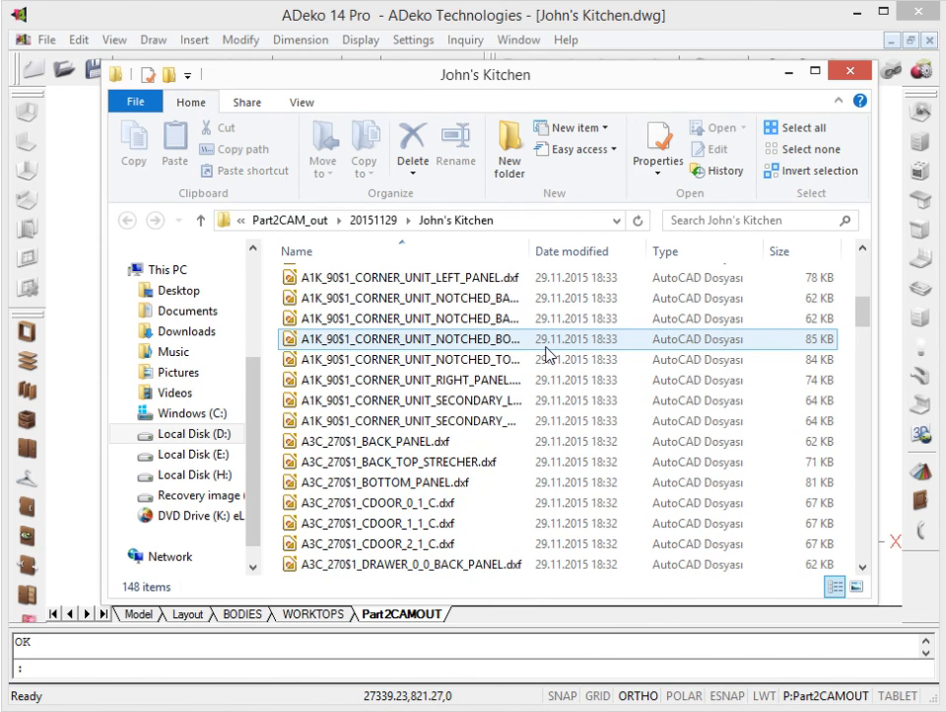
{"action": "scroll", "coordinate": [548, 353], "scroll_direction": "down", "scroll_amount": 1}
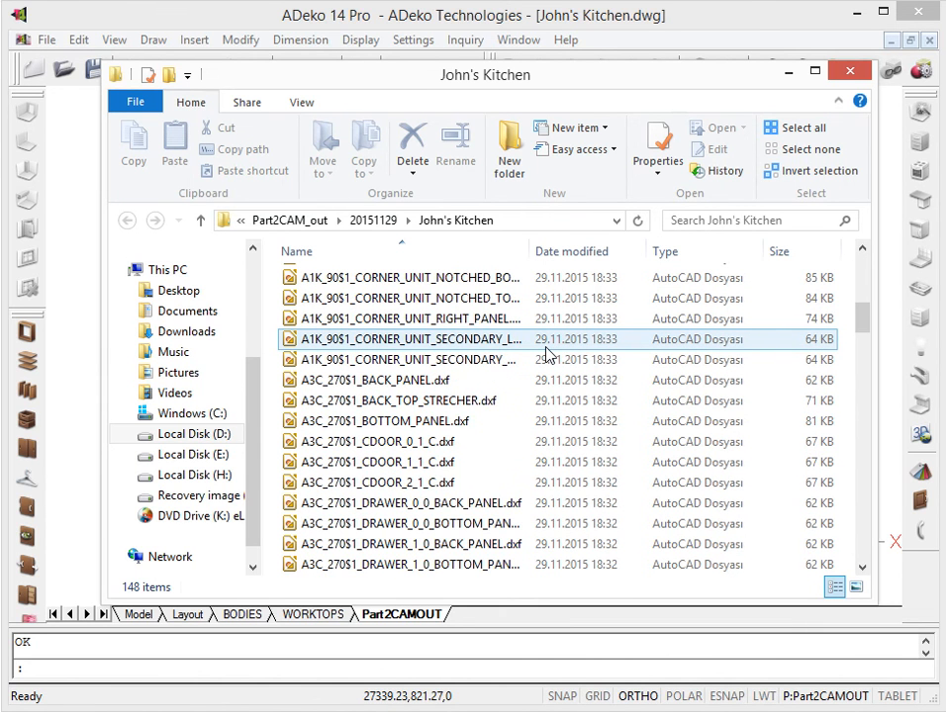